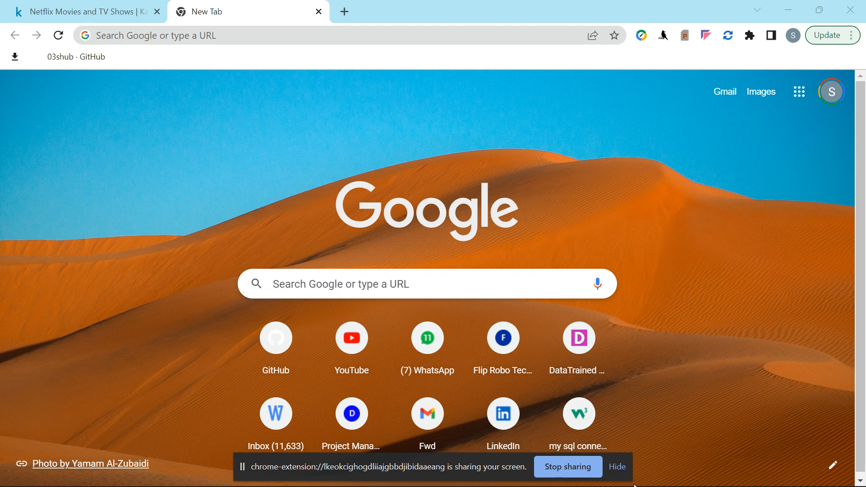
Step: Look over the Netflix Movies and TV Shows dataset page on Kaggle
left_click(622, 471)
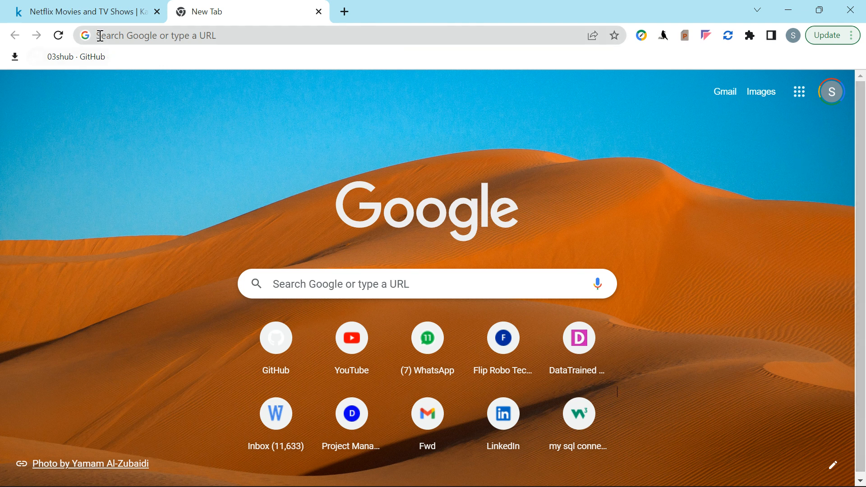
left_click(97, 10)
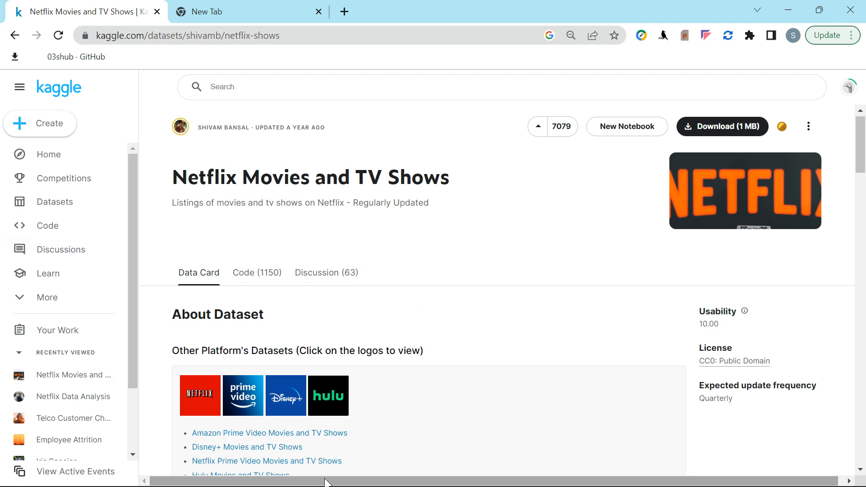
scroll(451, 332, "down", 4)
scroll(461, 332, "up", 5)
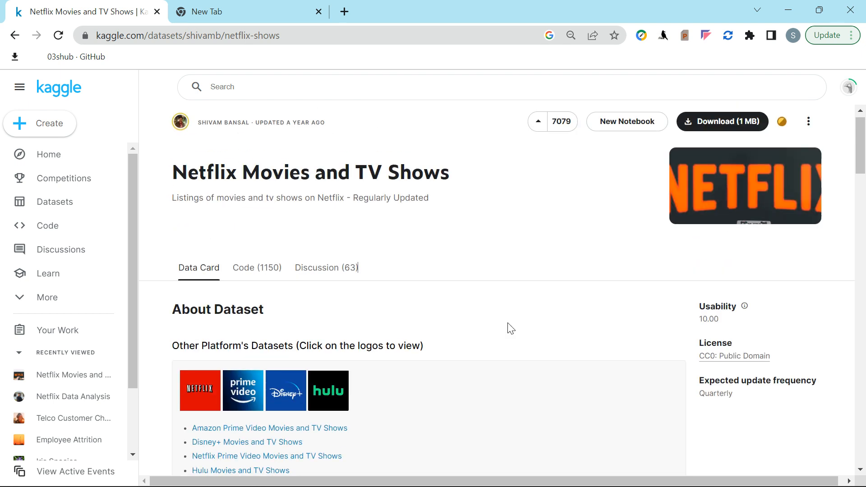
Step: Switch to Tableau and connect to the netflix_titles.csv file as a new data source
left_click(790, 10)
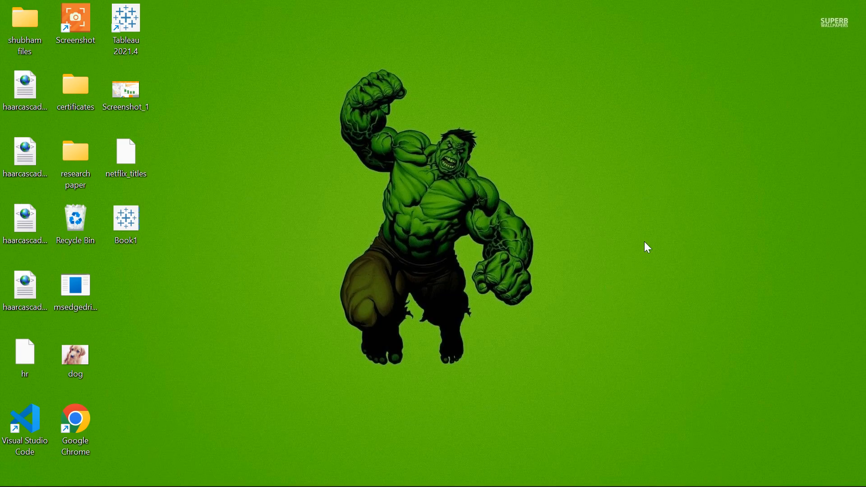
double_click(126, 28)
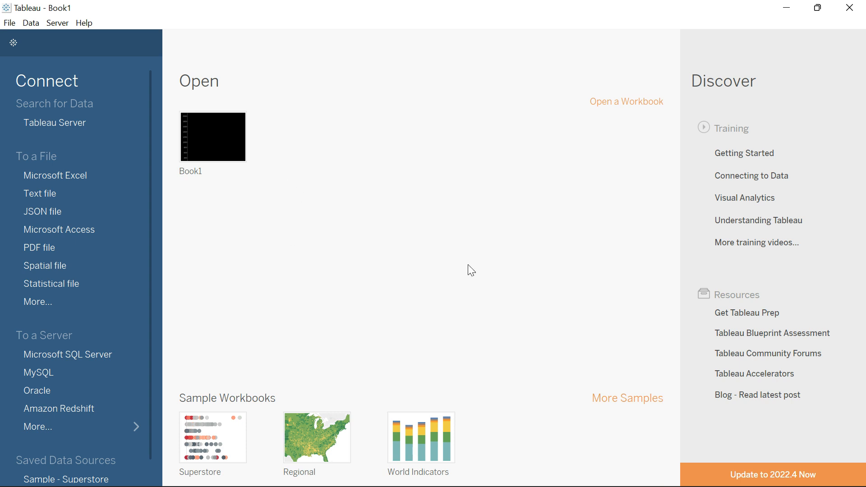
left_click(38, 302)
left_click(161, 208)
left_click(317, 320)
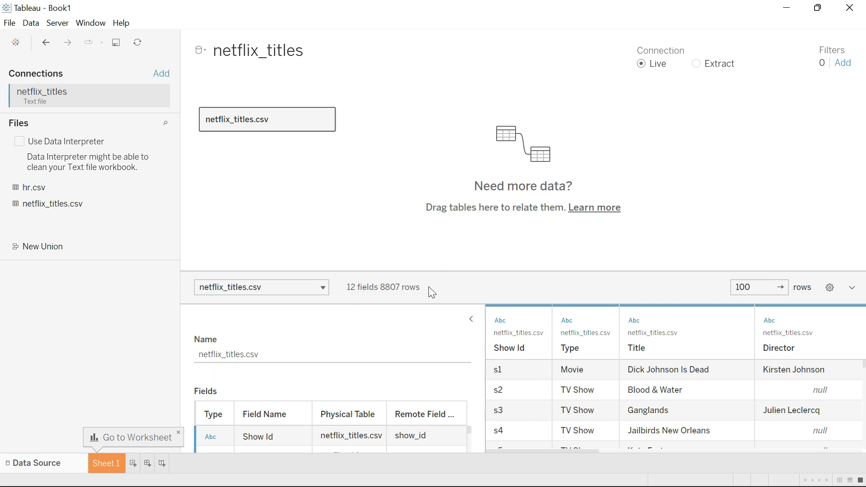
Step: Collapse the table details and examine the columns in the netflix_titles.csv data preview
left_click(470, 319)
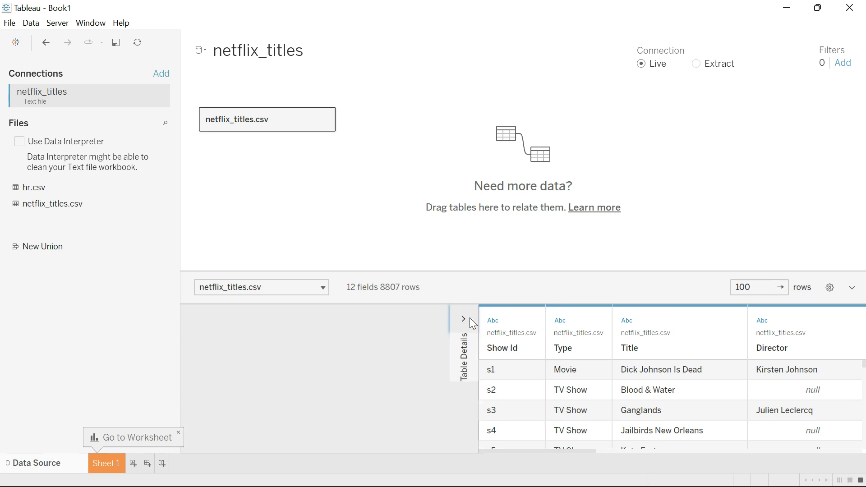
left_click(762, 290)
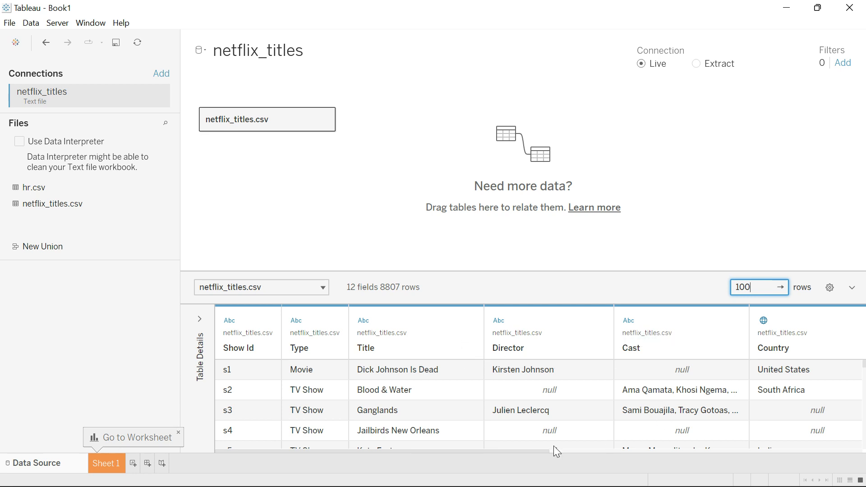
left_click_drag(472, 453, 359, 454)
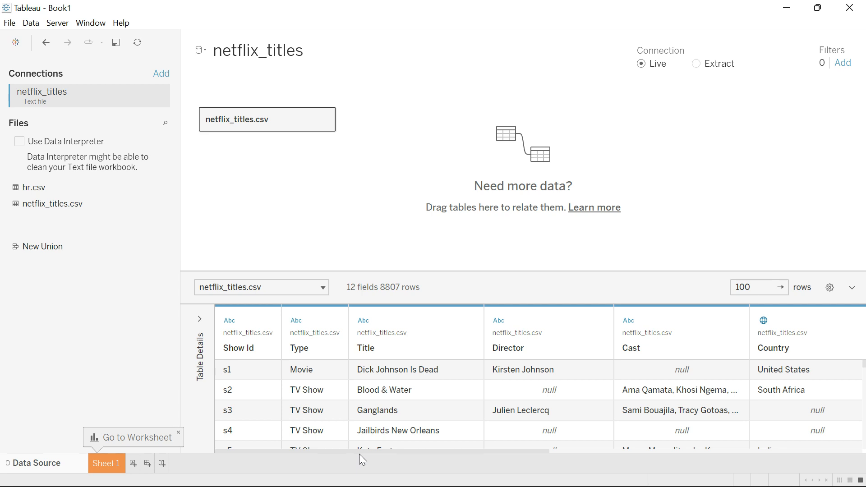
Step: Open Sheet 1 and change the data type of the Date Added field to Date & Time
left_click(105, 464)
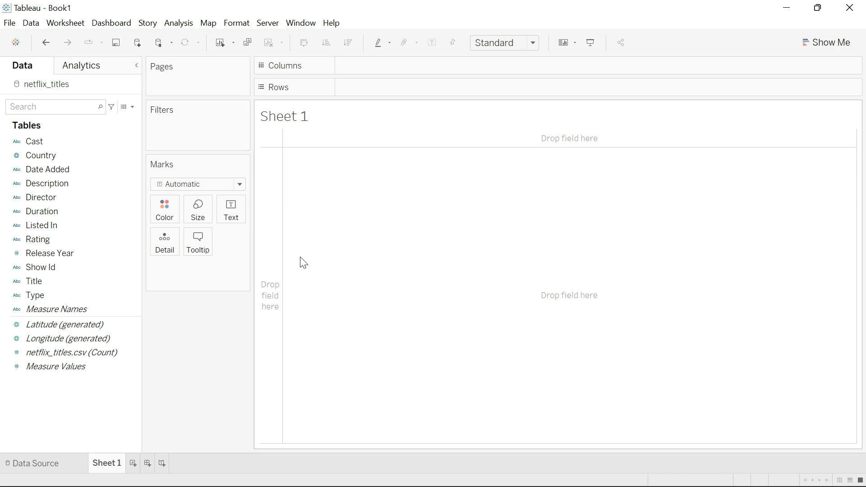
left_click(132, 200)
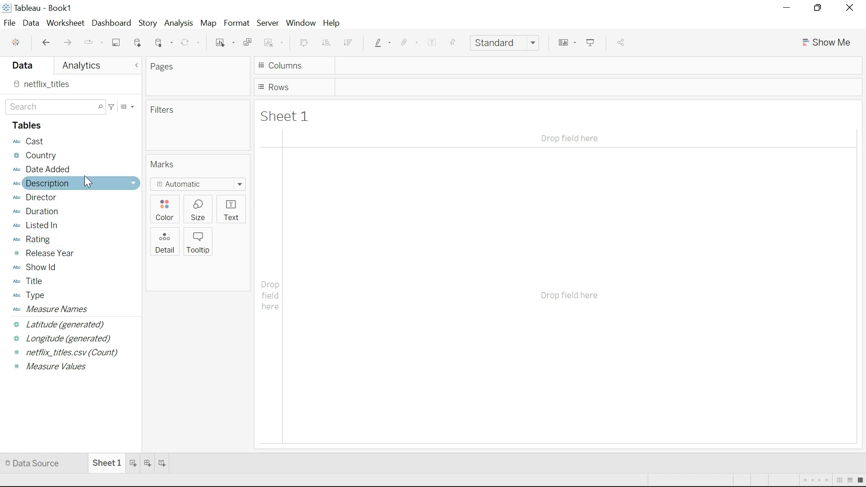
left_click(133, 170)
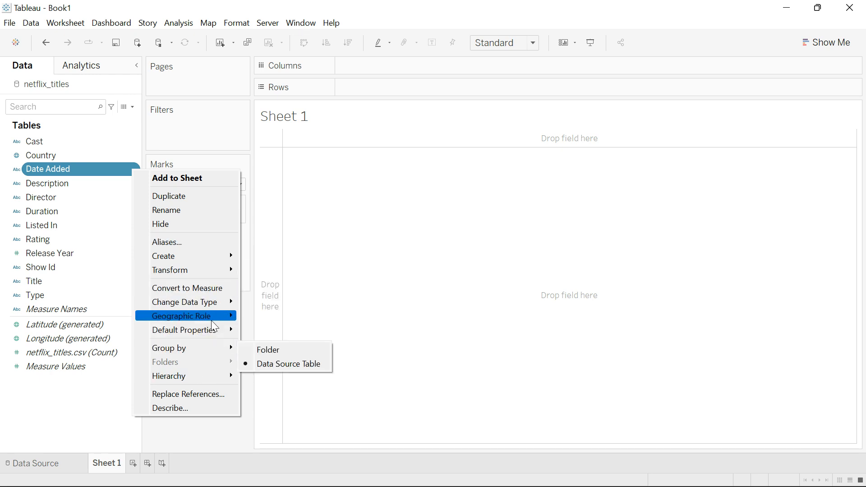
mouse_move(209, 303)
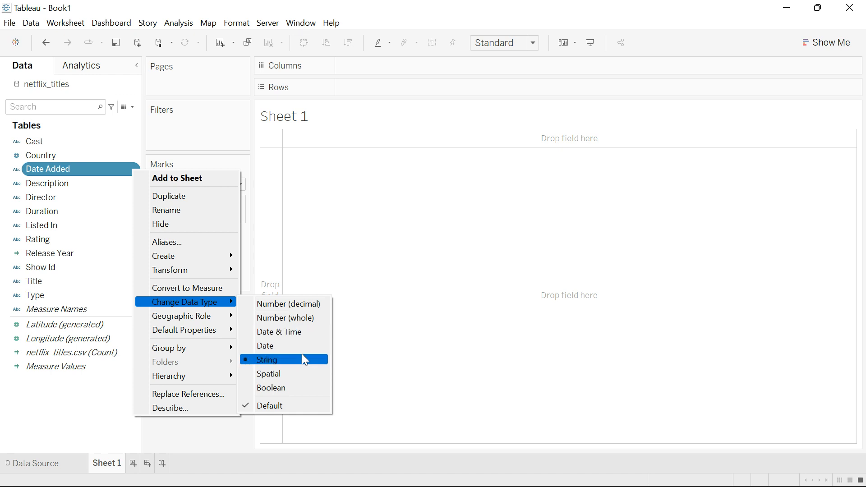
left_click(310, 331)
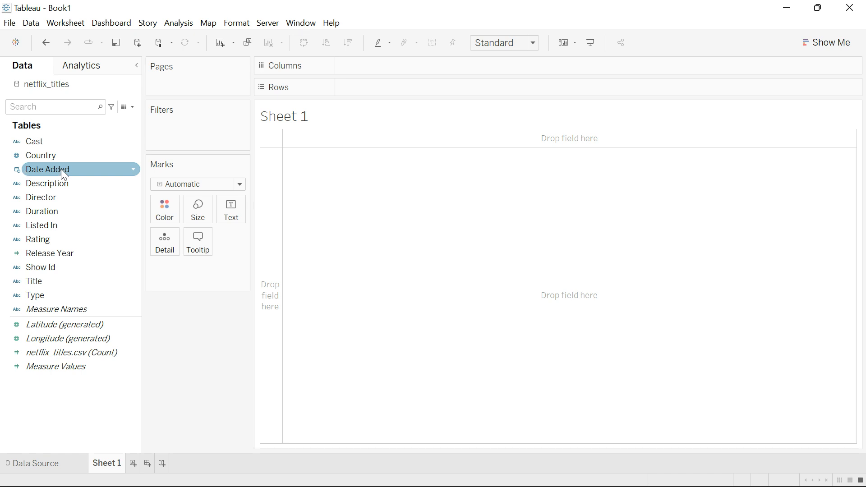
Step: Plot the distinct count of Show Id in rows against the year of Date Added in columns, labelling the lines by Type
left_click_drag(62, 169, 381, 66)
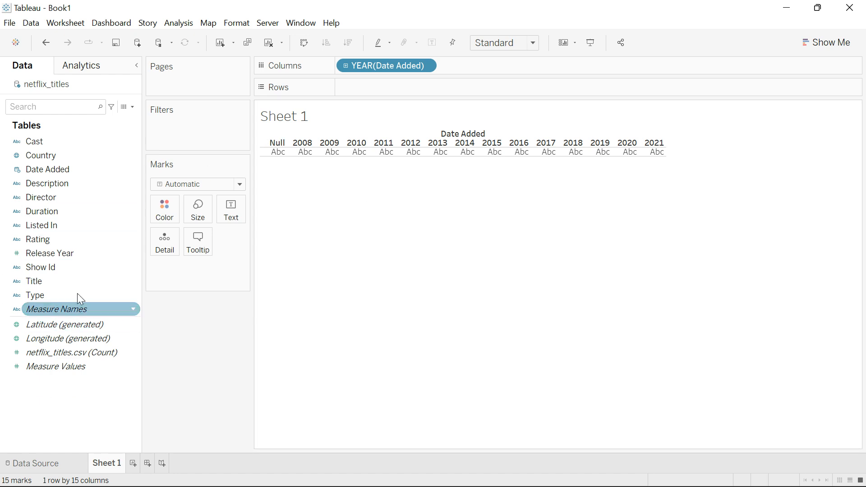
left_click_drag(75, 268, 428, 89)
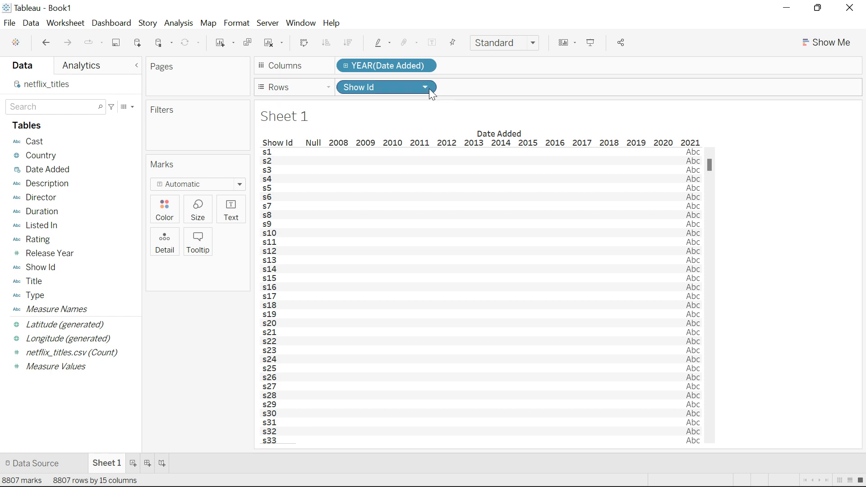
left_click(427, 87)
mouse_move(415, 254)
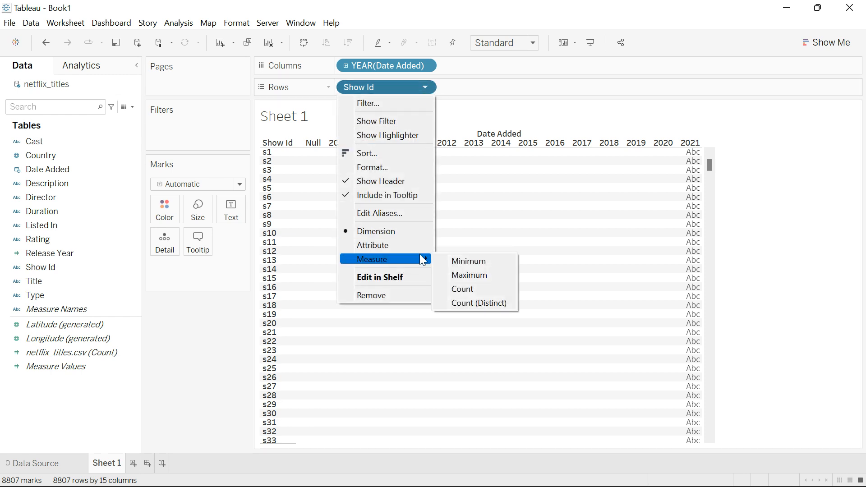
left_click(480, 299)
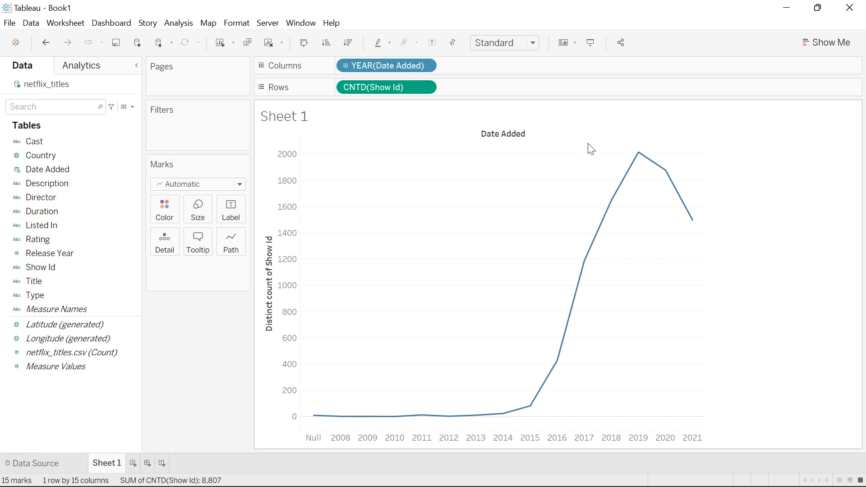
left_click(83, 199)
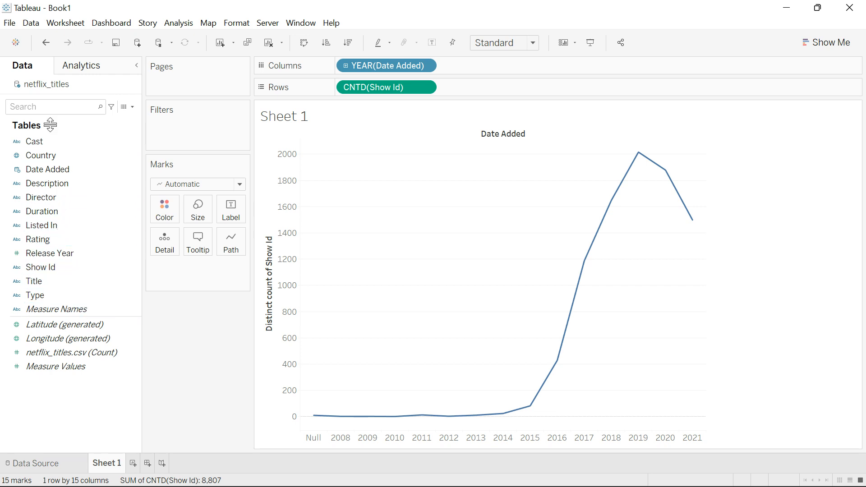
left_click_drag(53, 297, 231, 215)
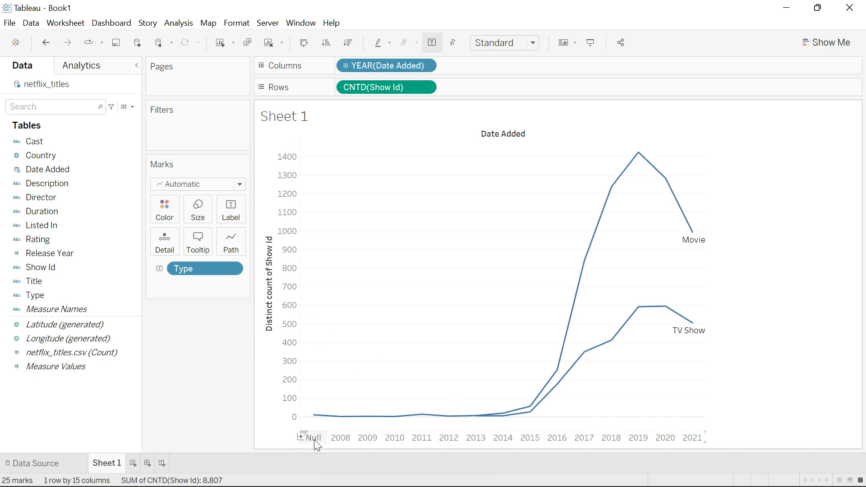
Step: Filter the Date Added years to exclude Null and hide the filter card
left_click(427, 65)
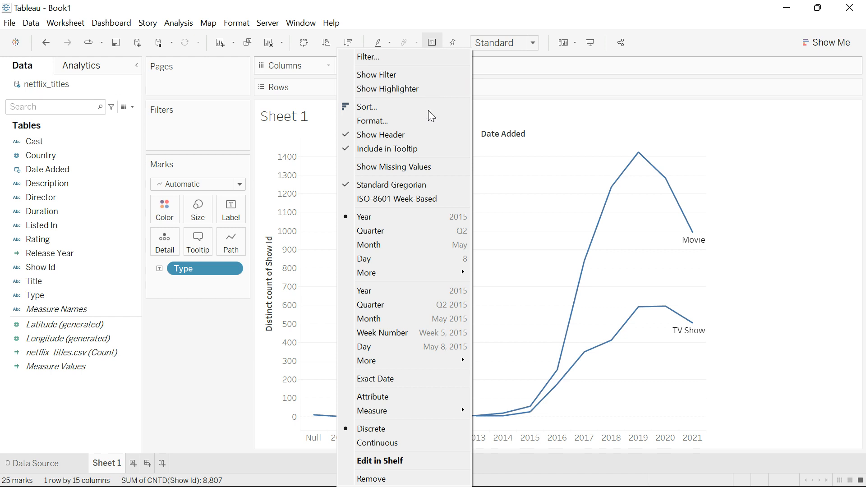
left_click(408, 73)
left_click(767, 139)
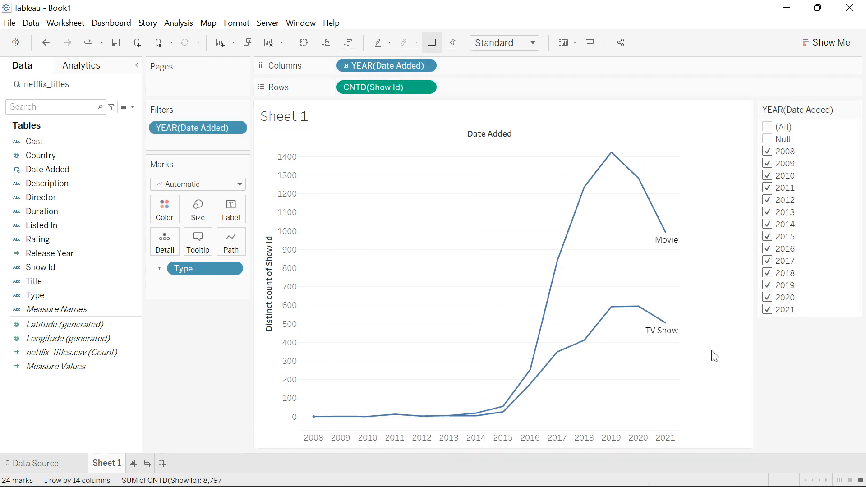
left_click(856, 111)
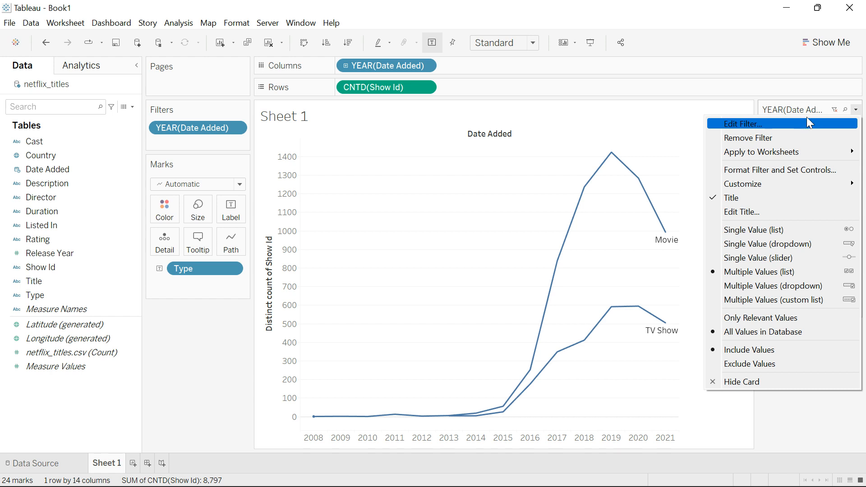
left_click(794, 382)
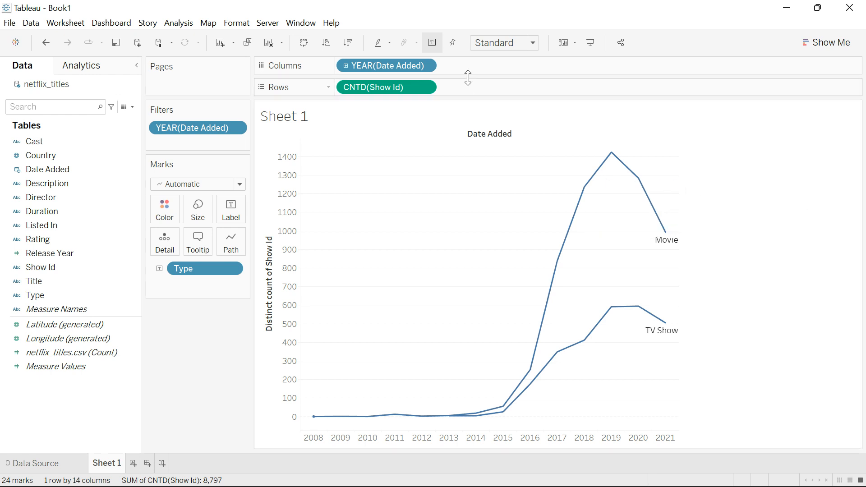
Step: Set the chart's fit to Entire View
left_click(507, 46)
left_click(516, 91)
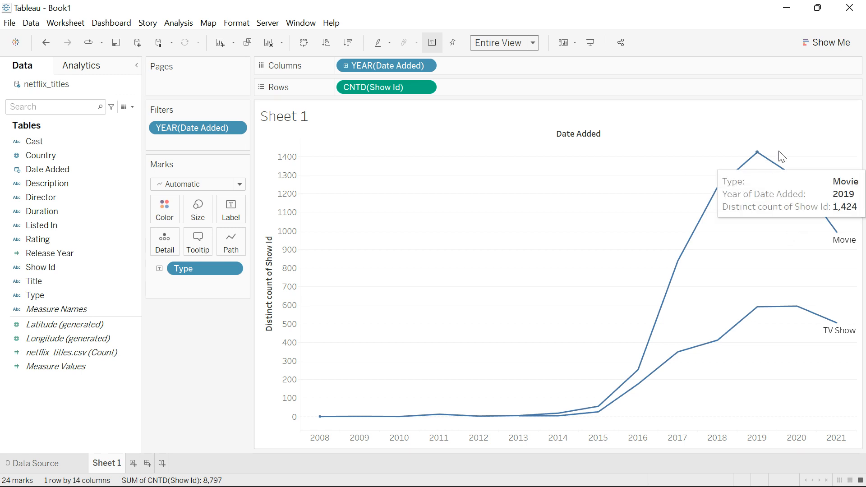
Step: Convert the line chart to a continuous area chart and label its areas with the Type field
left_click(830, 45)
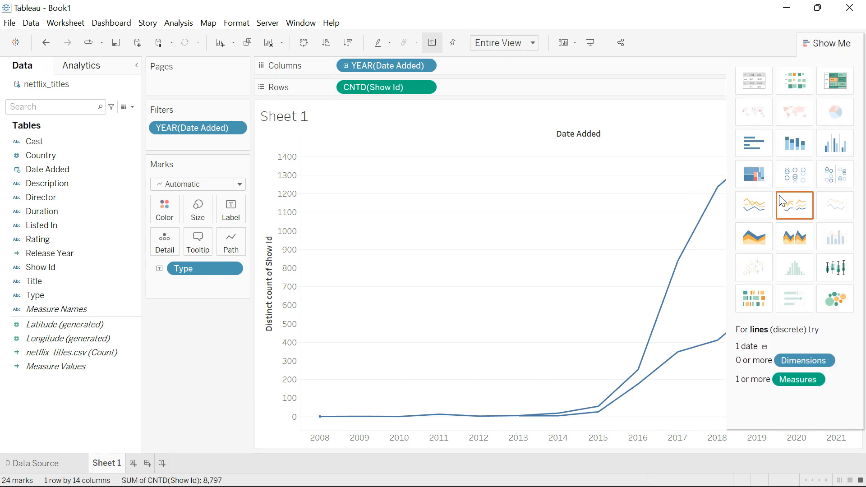
left_click(762, 243)
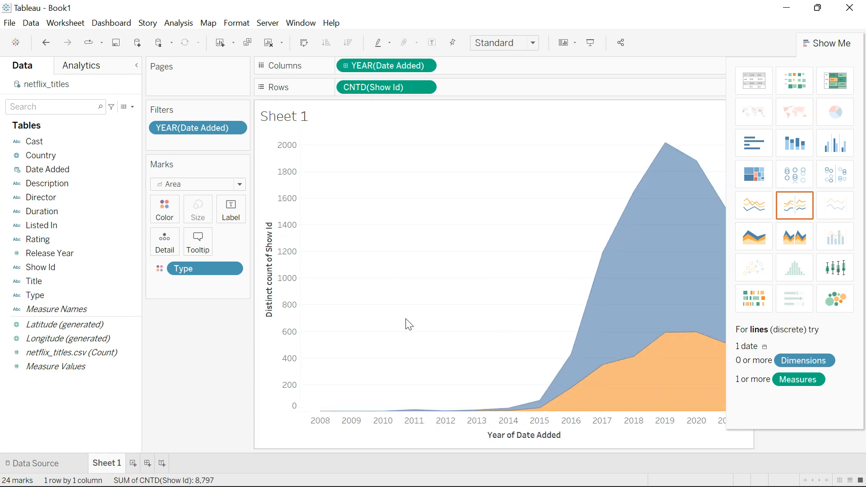
left_click(832, 43)
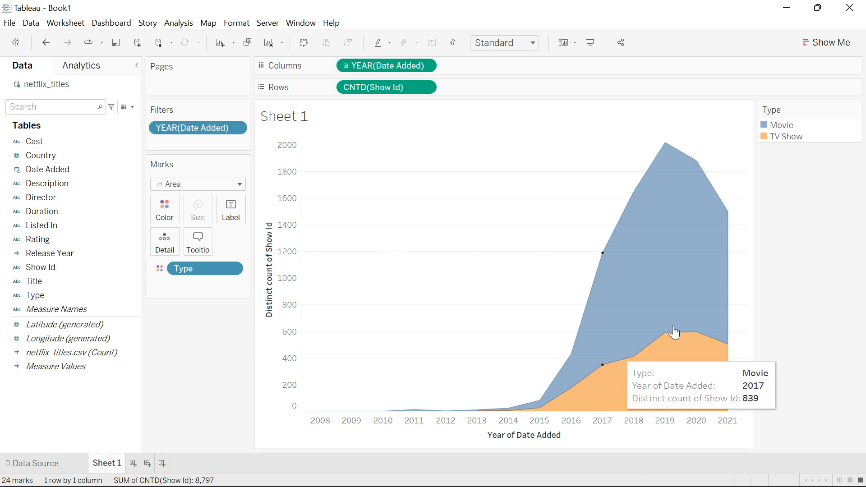
mouse_move(678, 266)
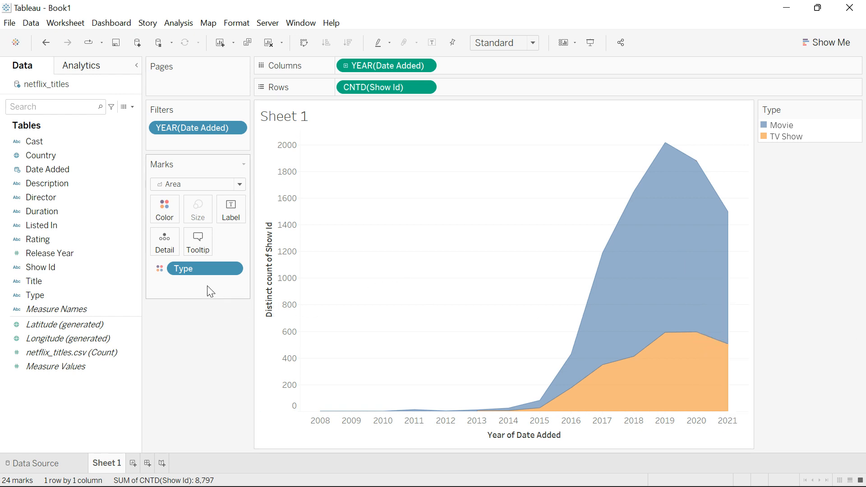
left_click_drag(211, 272, 231, 209)
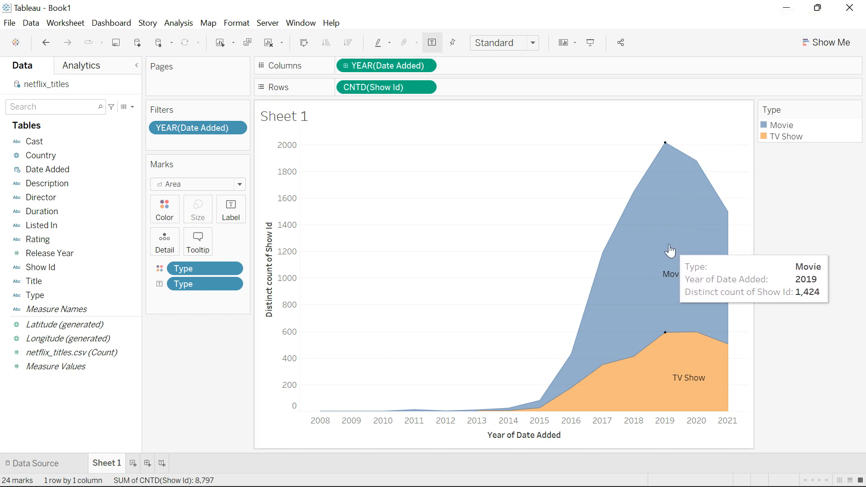
Step: Recolour the Type areas from the Red palette, giving Movie a strong red and TV Show a light orange-red
left_click(166, 213)
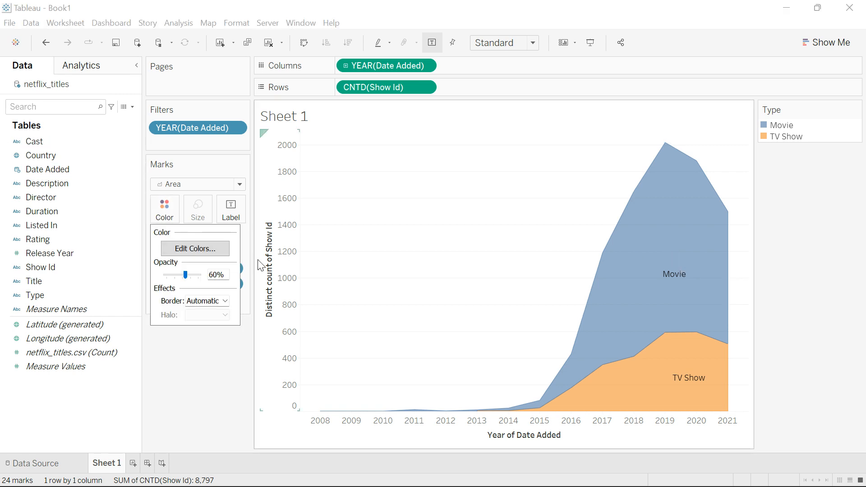
left_click(213, 248)
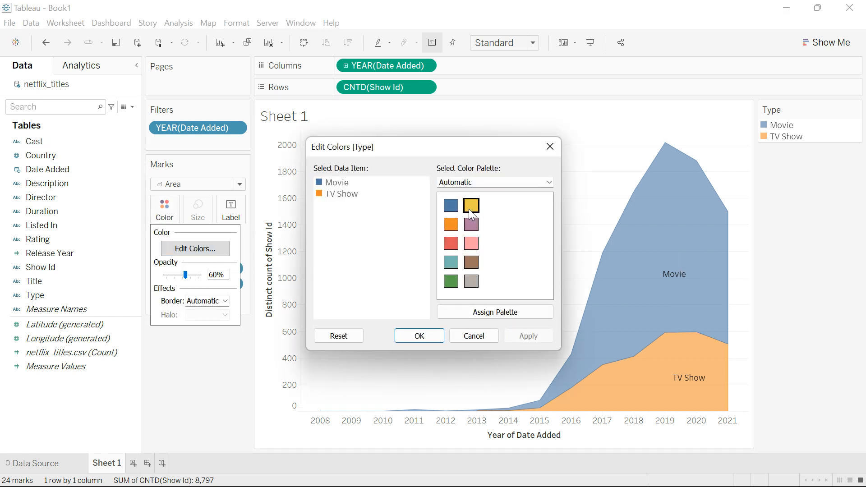
left_click(480, 183)
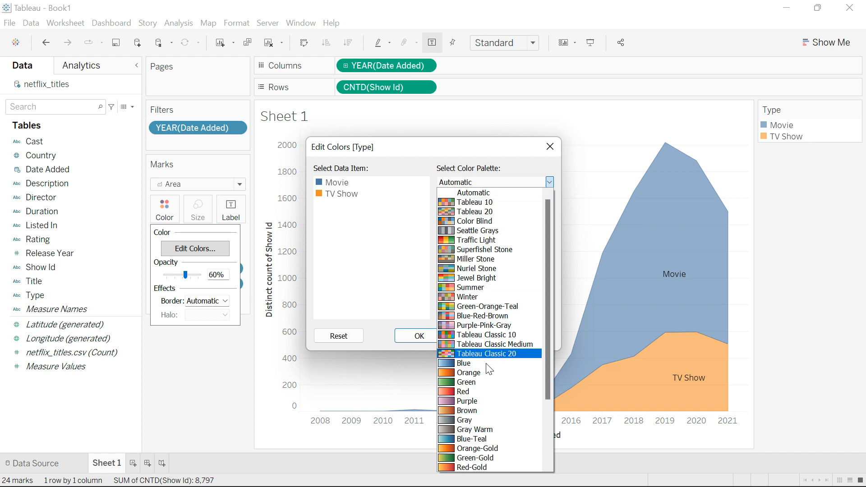
left_click(483, 391)
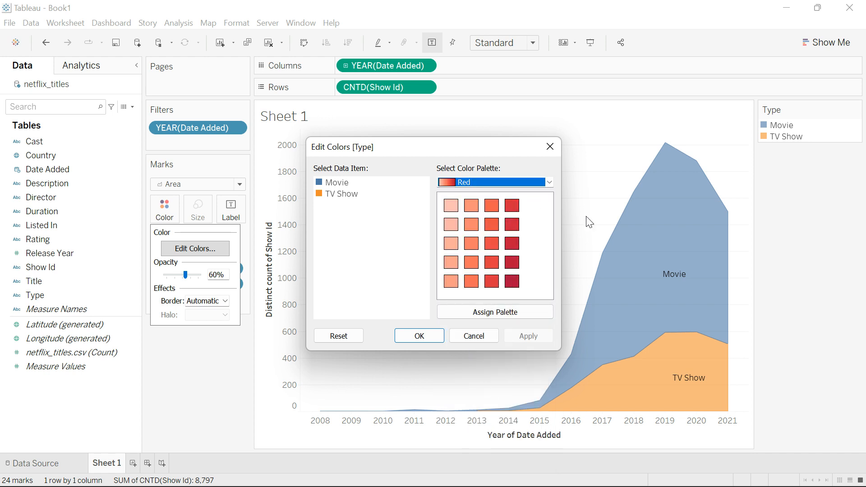
left_click(329, 183)
left_click(512, 206)
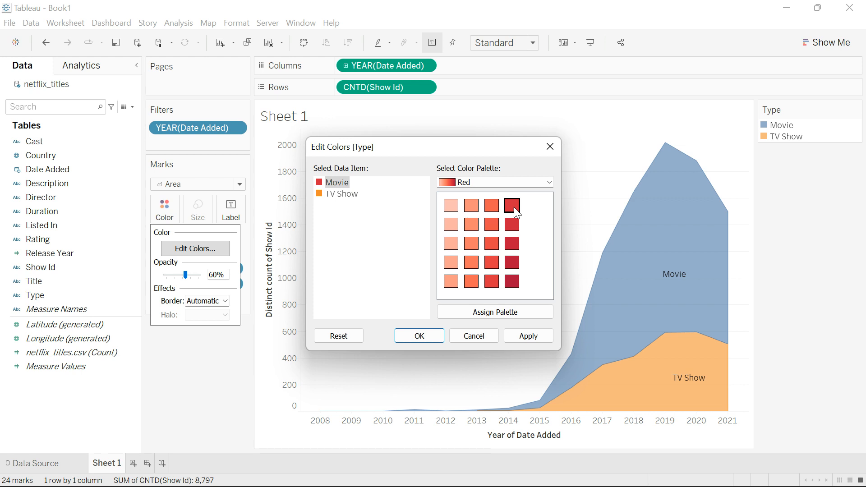
left_click(336, 197)
left_click(472, 244)
double_click(327, 200)
left_click(555, 138)
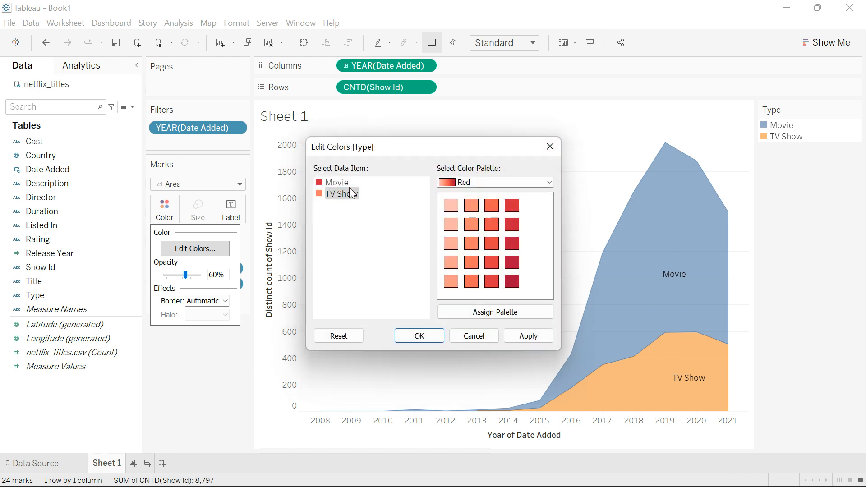
left_click(539, 337)
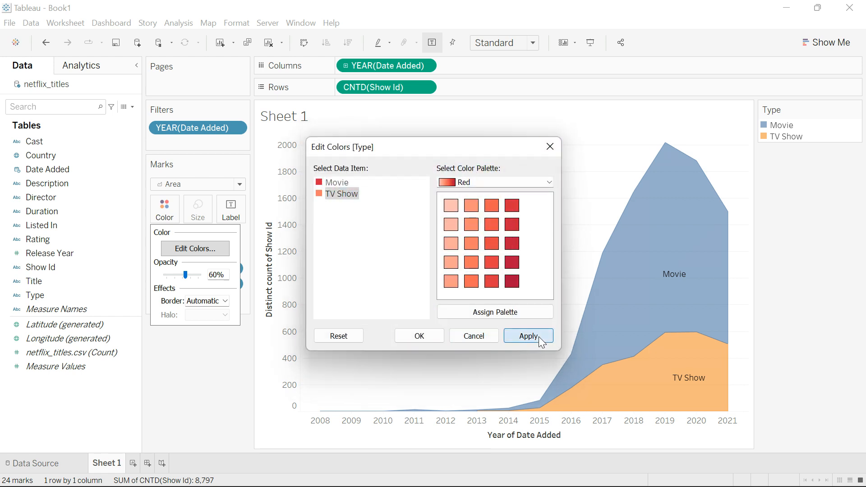
left_click(419, 336)
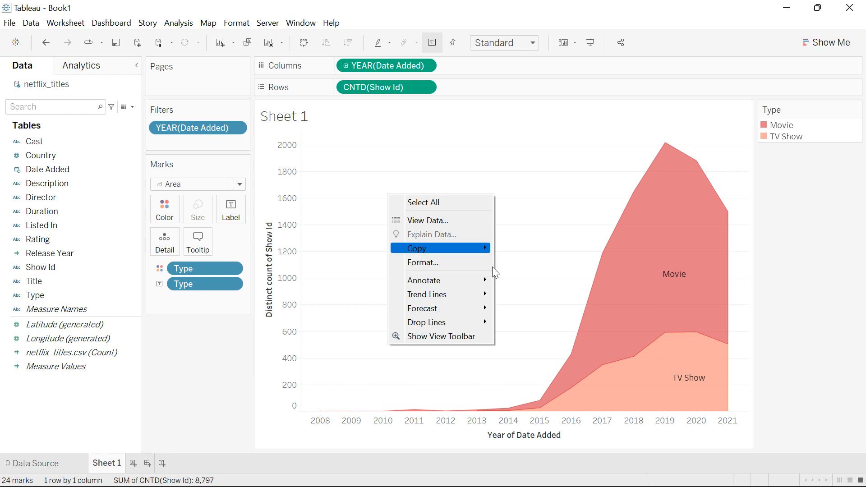
Step: Format the worksheet's default shading as black
left_click(485, 262)
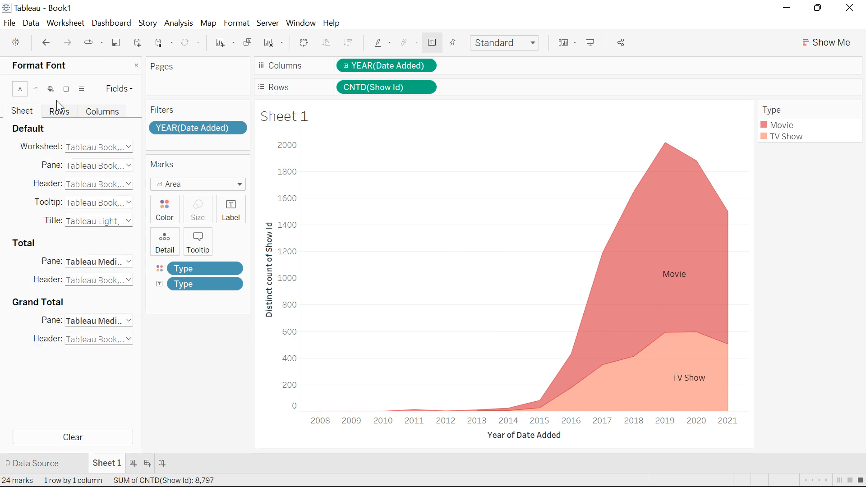
left_click(50, 89)
left_click(92, 146)
left_click(73, 176)
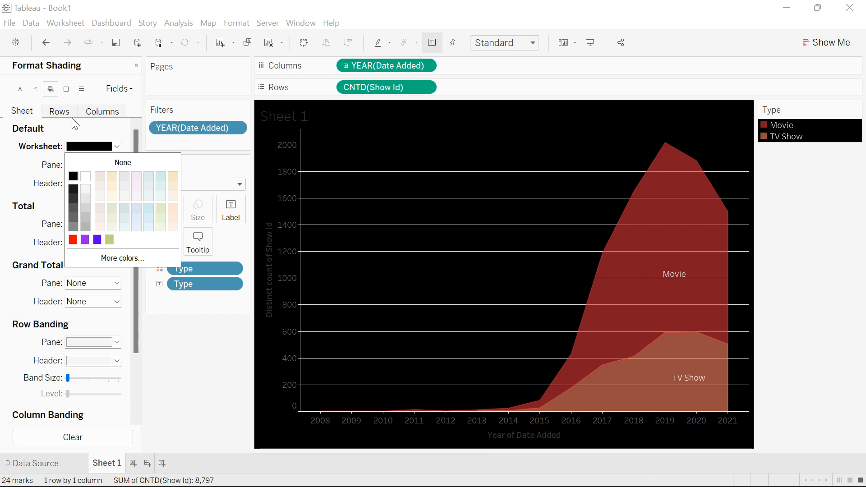
Step: Format the worksheet's default font as white and bold
left_click(20, 89)
left_click(78, 147)
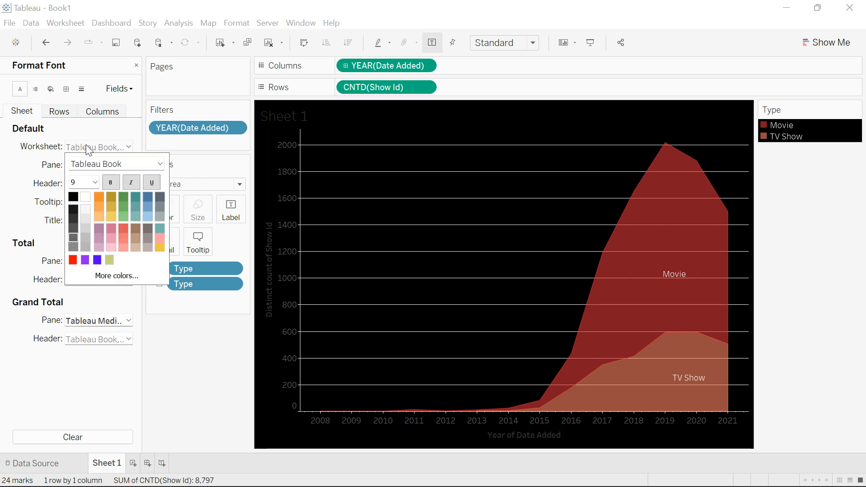
left_click(87, 199)
left_click(112, 183)
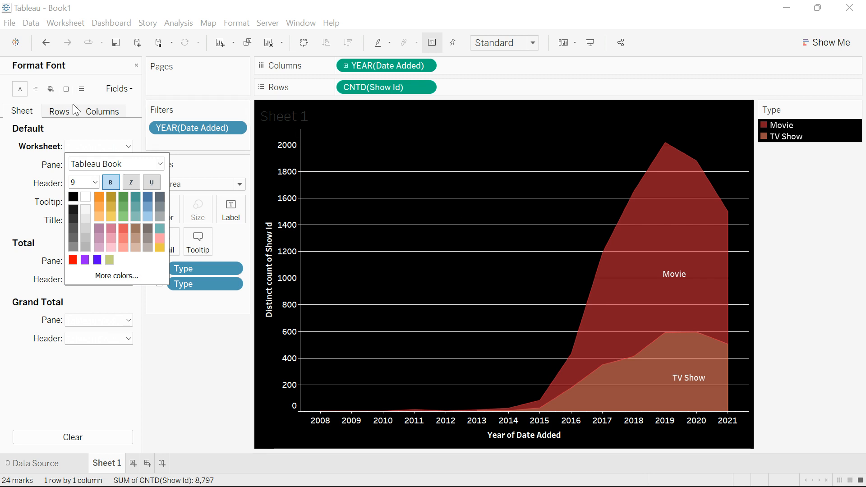
Step: Set the grid lines to None for both rows and columns
left_click(59, 112)
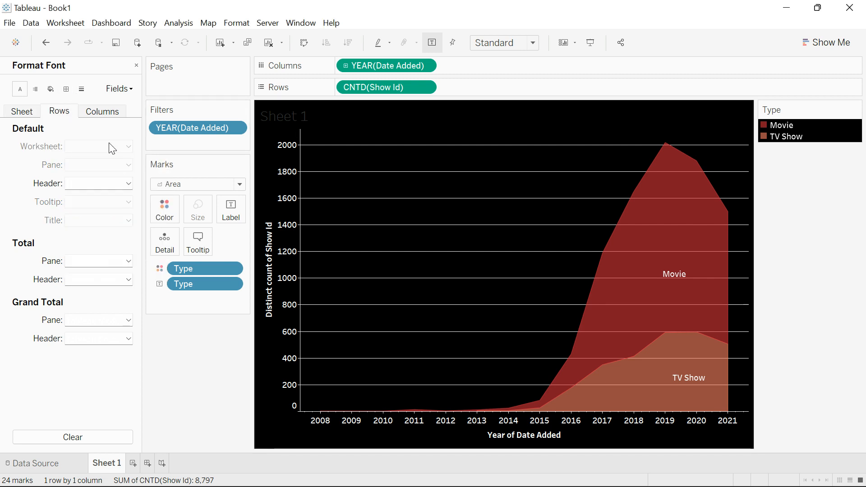
left_click(81, 89)
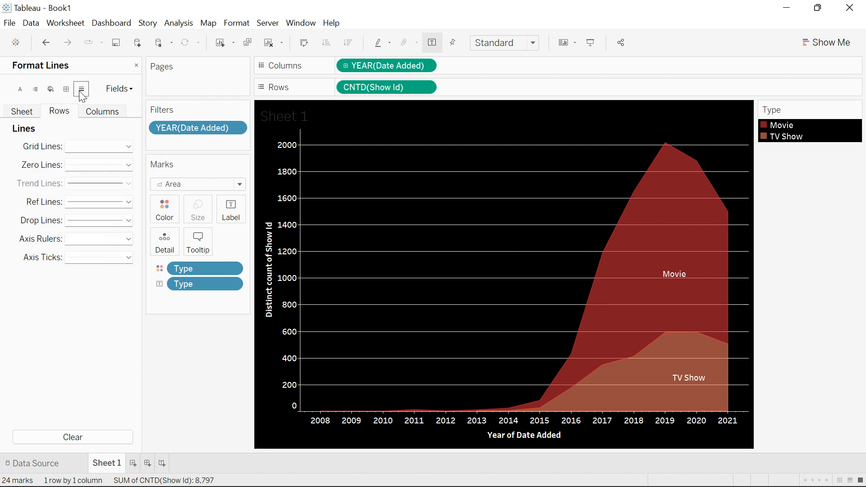
left_click(101, 146)
left_click(107, 162)
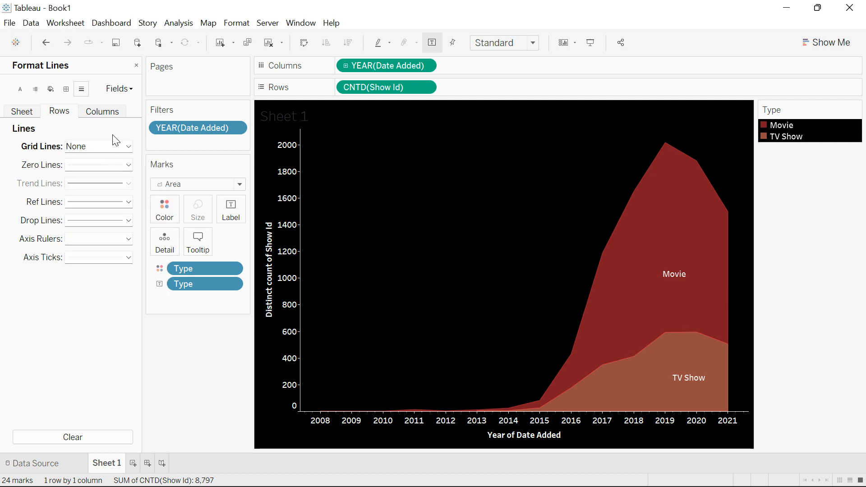
left_click(101, 112)
left_click(101, 146)
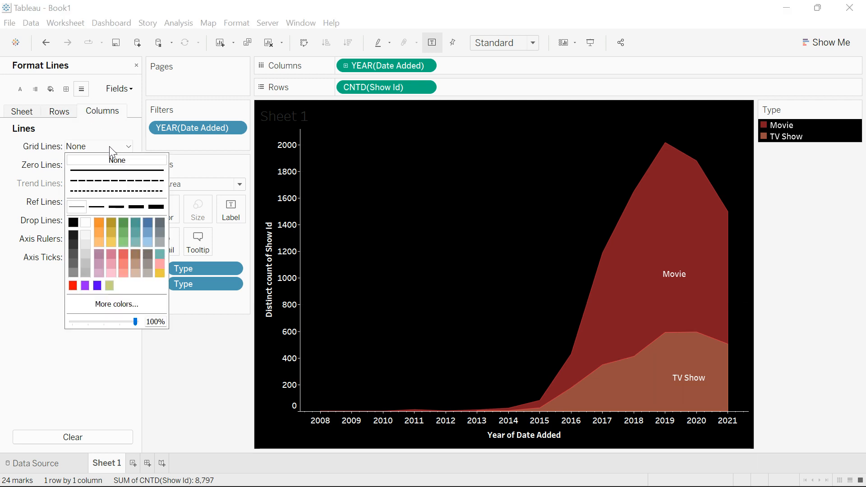
left_click(108, 160)
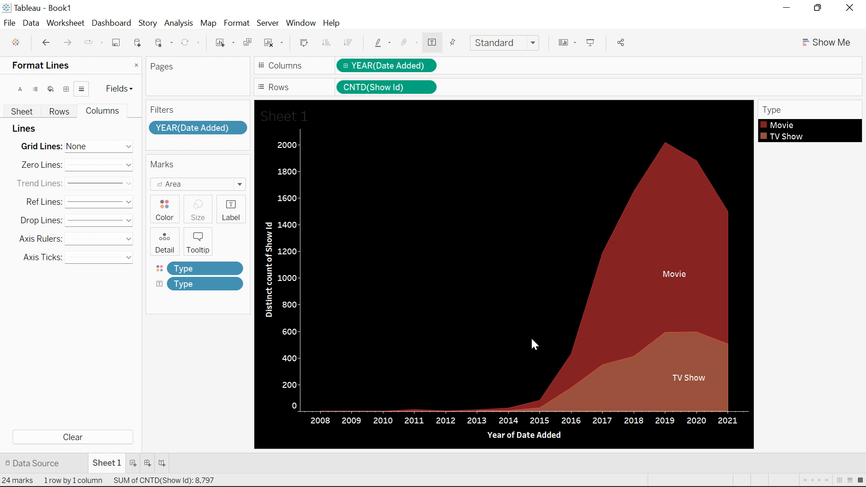
Step: Remove the title from the vertical Distinct count of Show Id axis
mouse_move(659, 279)
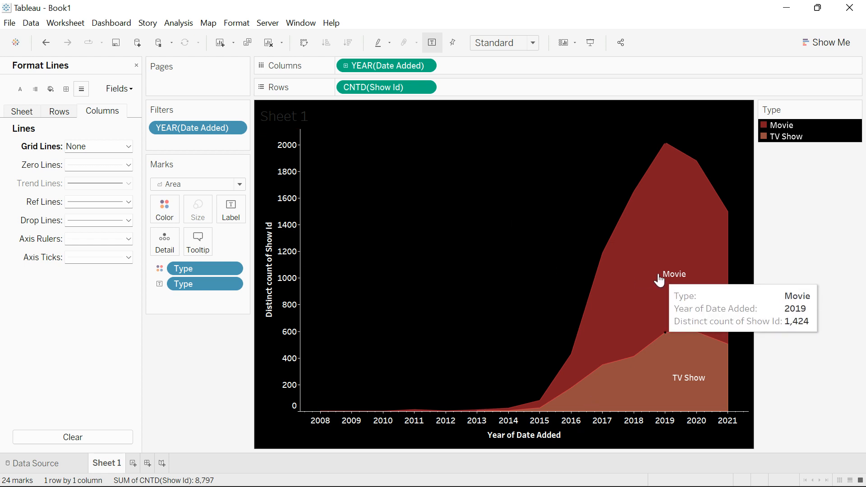
right_click(275, 280)
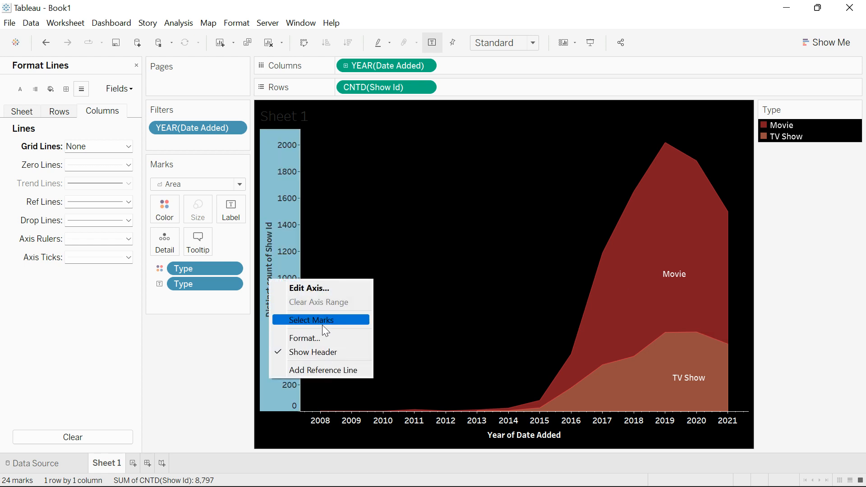
left_click(333, 290)
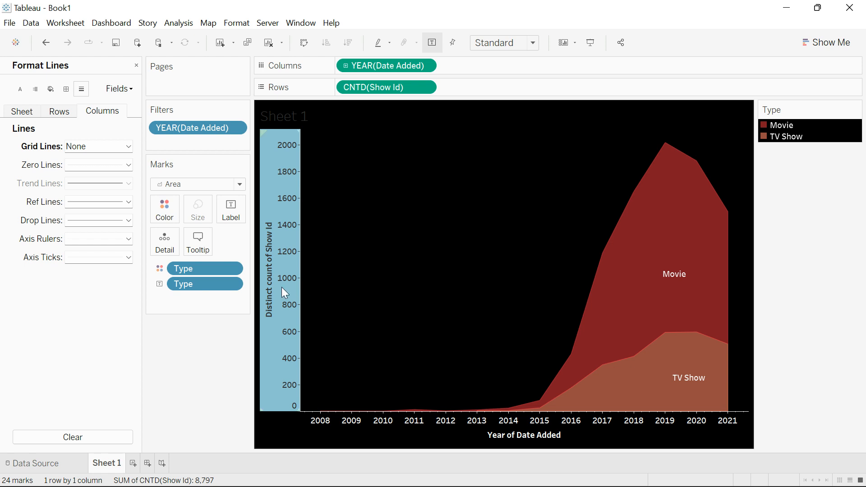
left_click(401, 330)
triple_click(403, 337)
key("BackSpace")
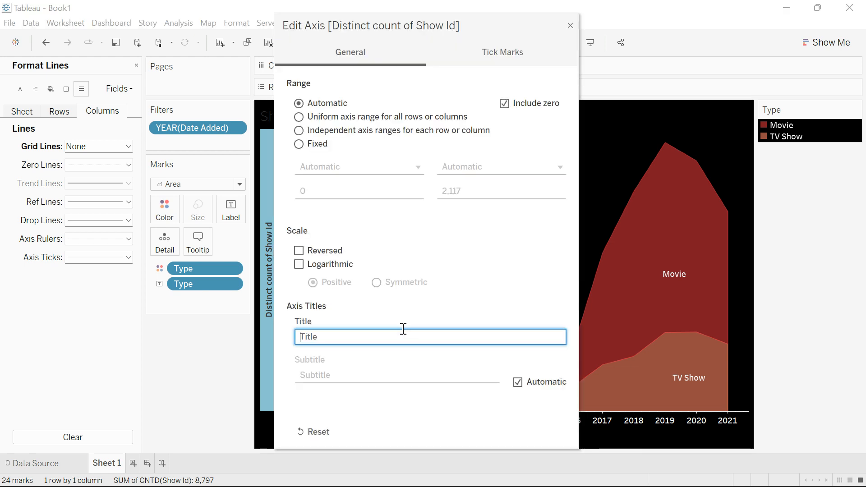
left_click(571, 25)
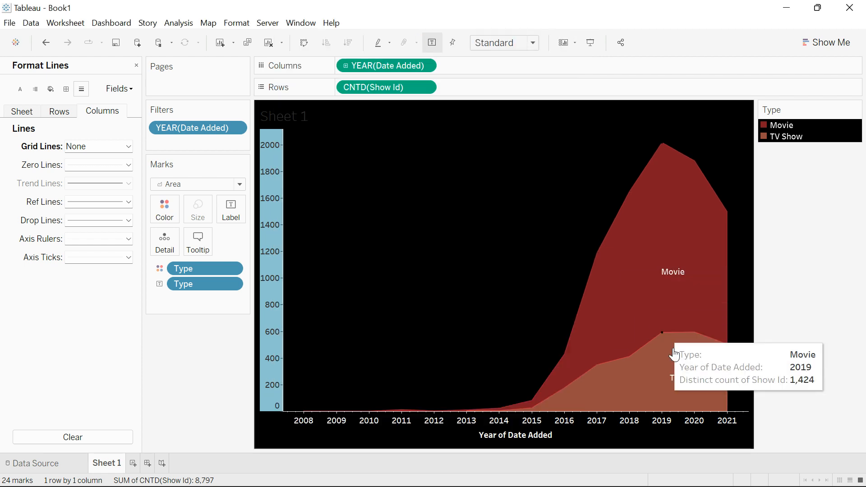
Step: Remove the title from the horizontal Year of Date Added axis
left_click(514, 437)
right_click(514, 437)
left_click(544, 343)
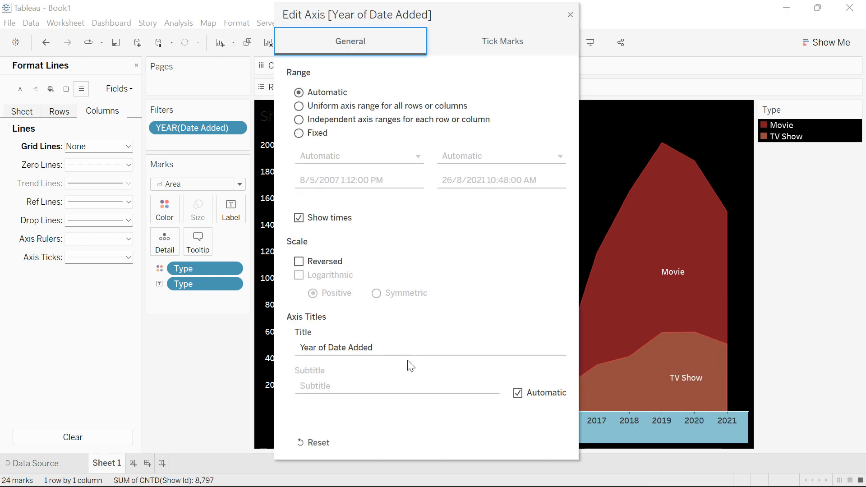
triple_click(421, 343)
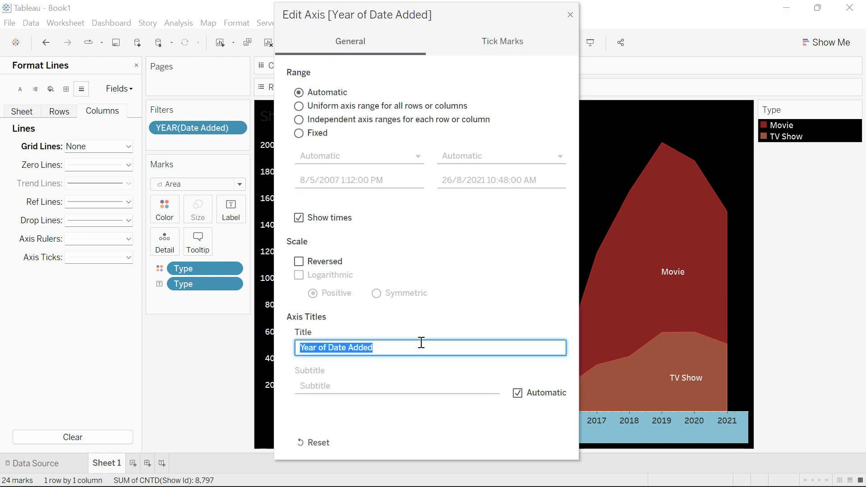
key("BackSpace")
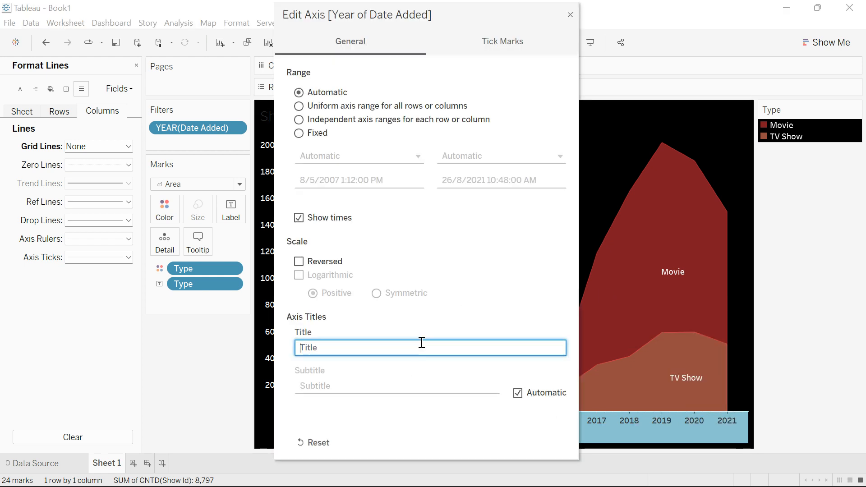
left_click(570, 13)
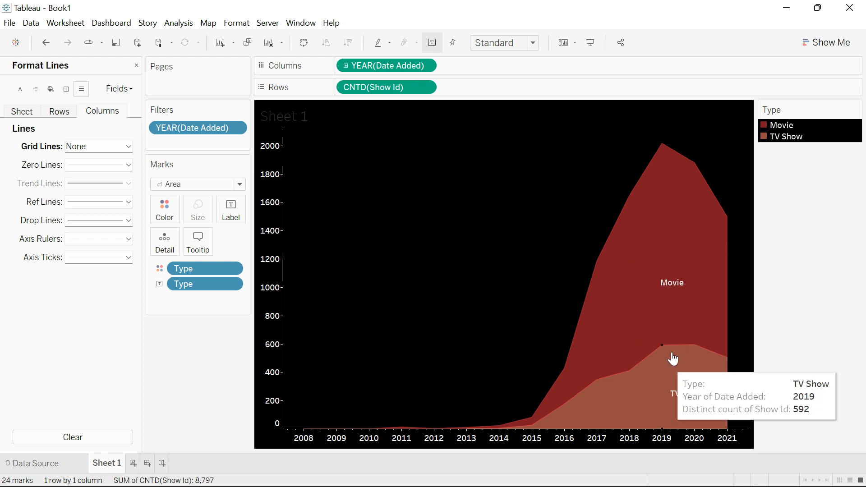
Step: Change the Movie area's colour to a darker crimson from the Red palette
left_click(175, 222)
left_click(222, 248)
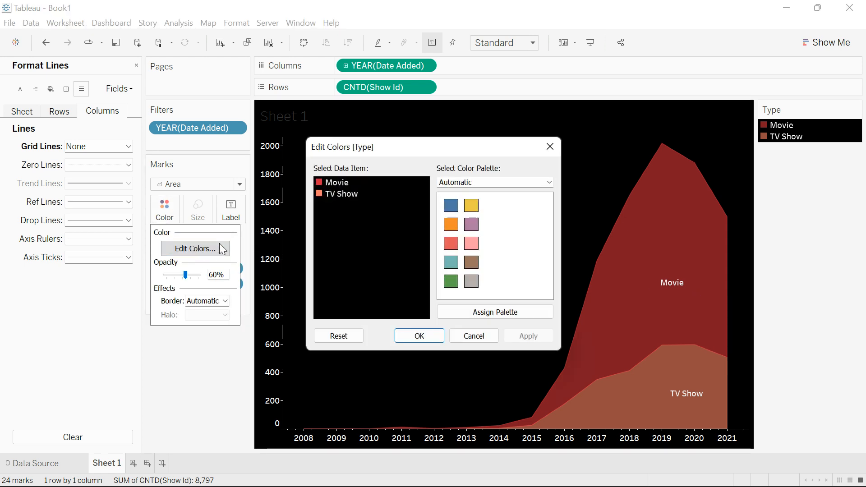
left_click(327, 181)
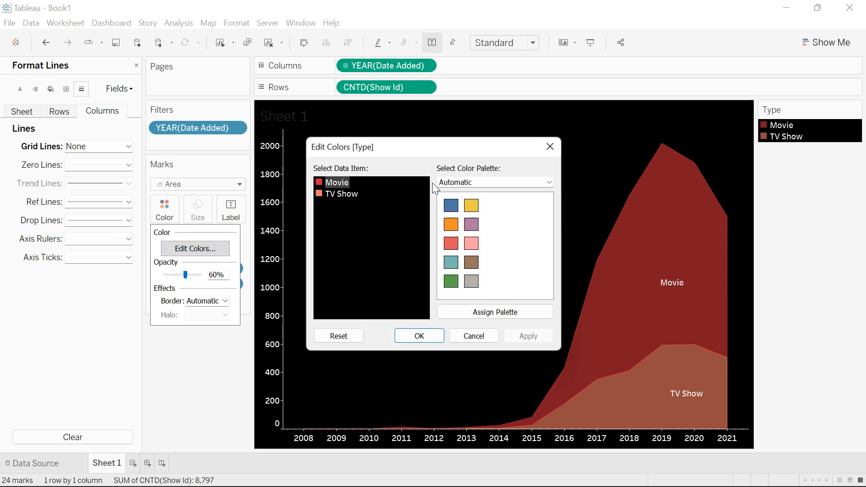
left_click(465, 183)
left_click(484, 391)
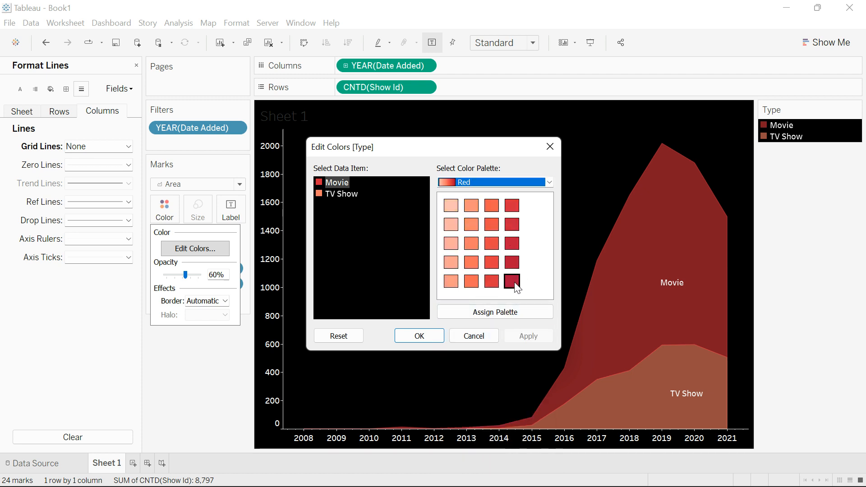
left_click(512, 246)
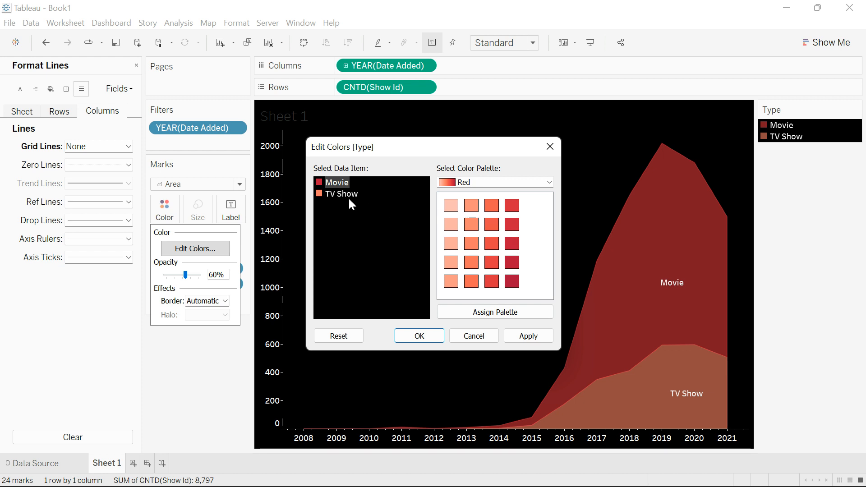
left_click(518, 337)
left_click(431, 334)
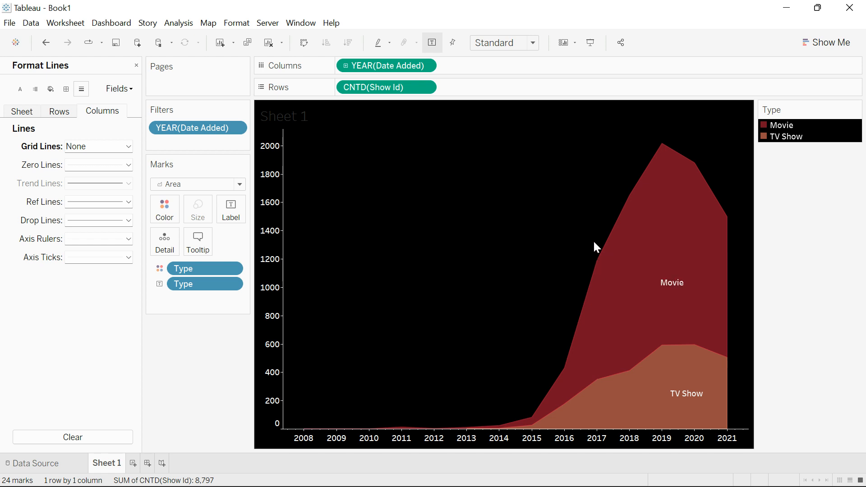
Step: Replace the area chart's sheet title with "Total Movies And TV Shows By Year"
double_click(297, 119)
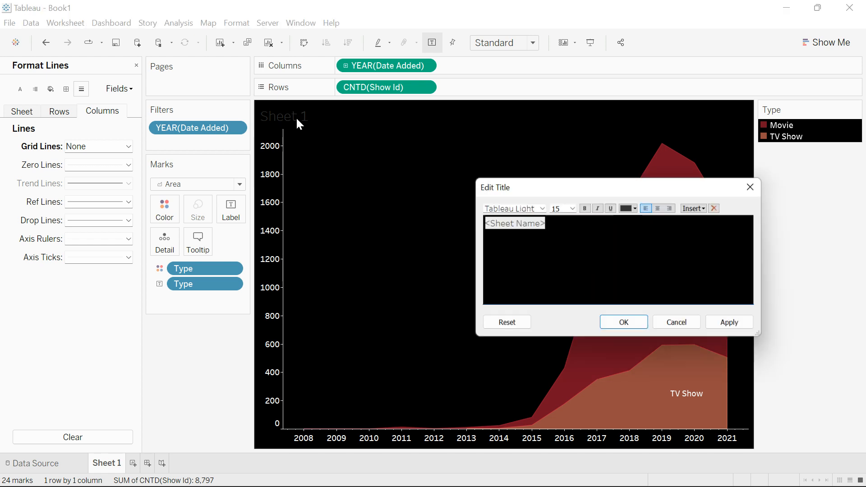
key("ctrl+a")
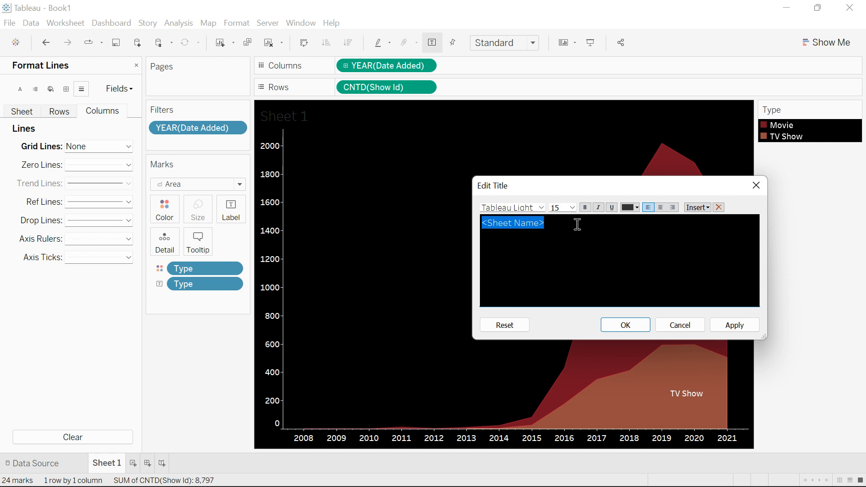
key("BackSpace")
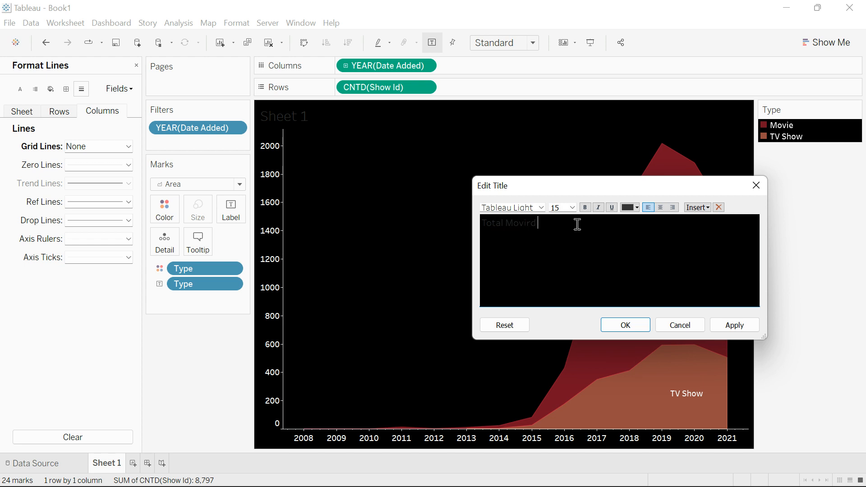
type("ies and TV Shows By Yea")
left_click(543, 222)
key("BackSpace")
type("A")
Step: Make the chart title bold, red and centred, and apply the formatting
triple_click(590, 225)
left_click(585, 207)
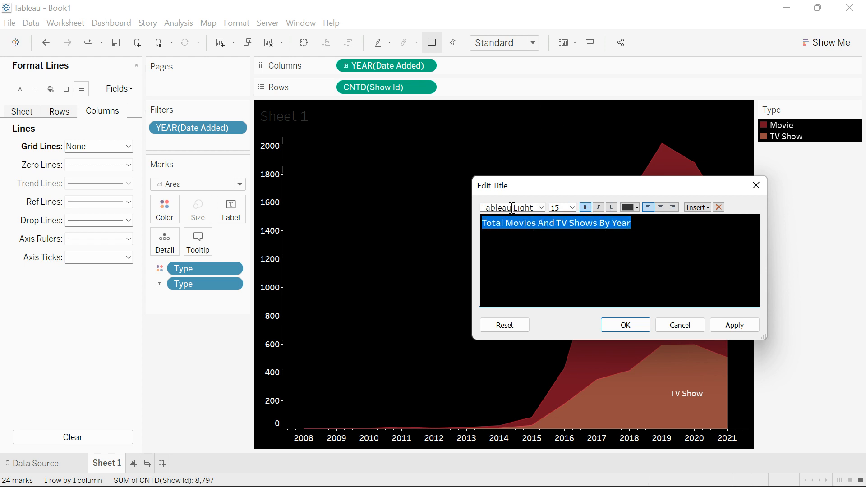
left_click(630, 207)
left_click(628, 282)
left_click(659, 207)
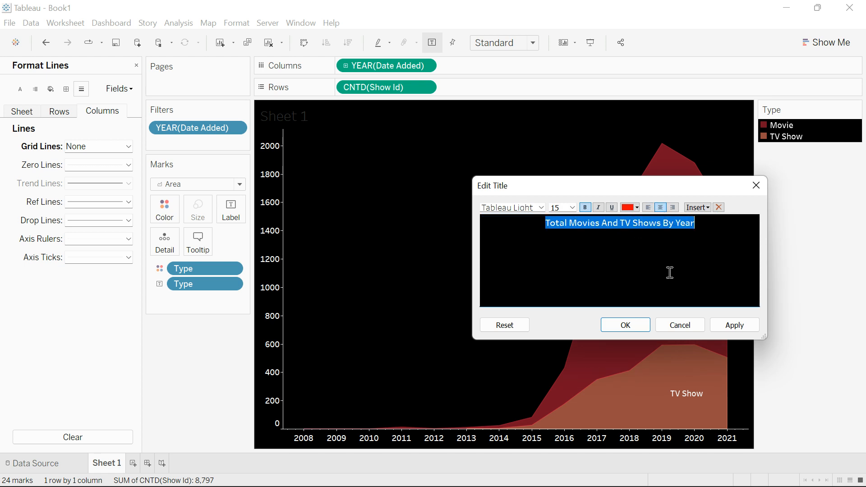
left_click(735, 324)
left_click(623, 327)
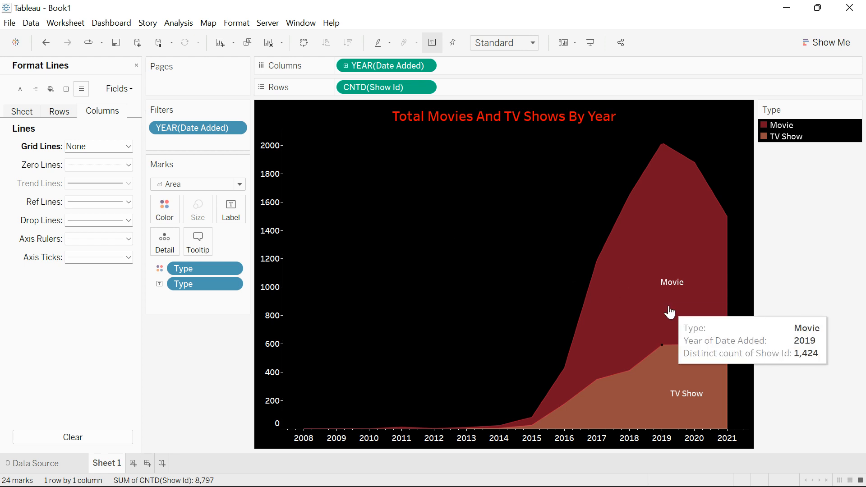
Step: Add a new blank worksheet to the workbook
left_click(133, 464)
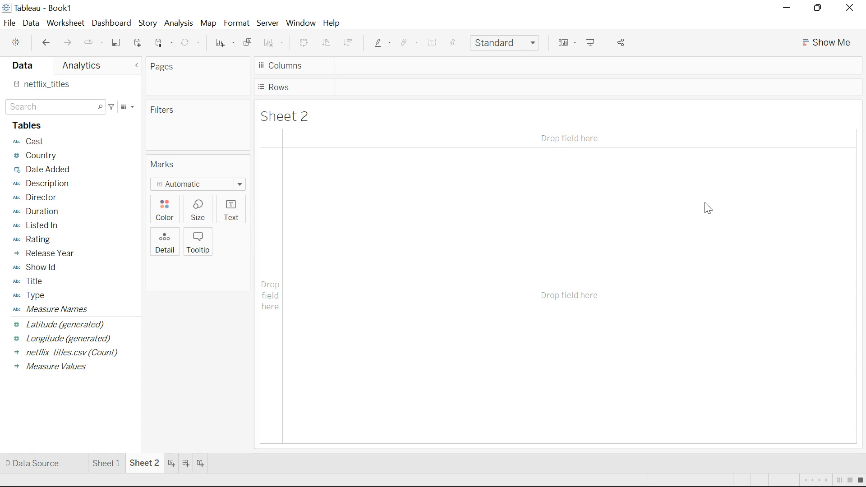
mouse_move(553, 471)
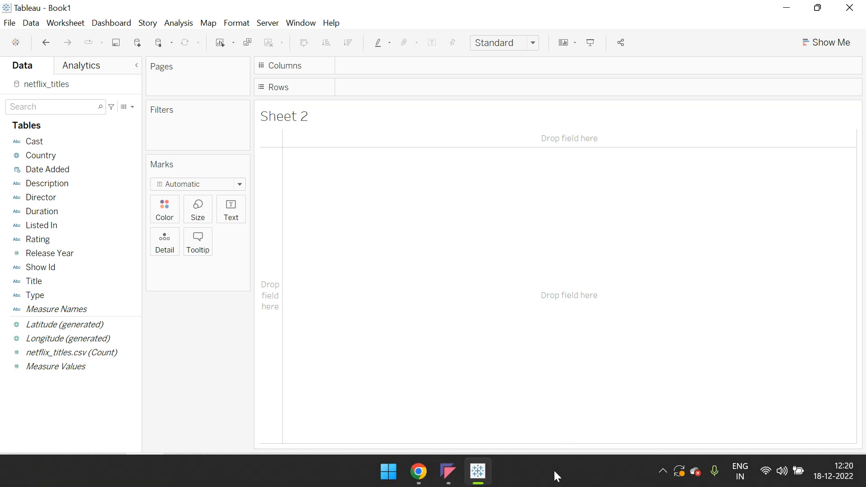
left_click(449, 471)
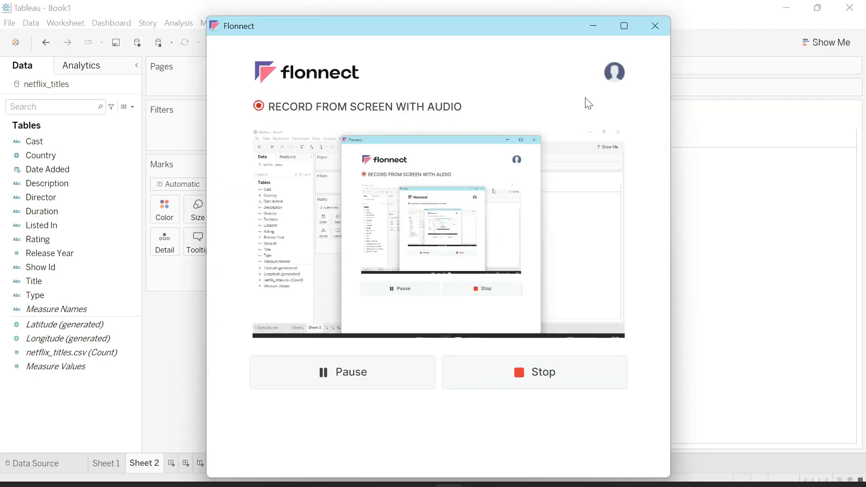
left_click(594, 26)
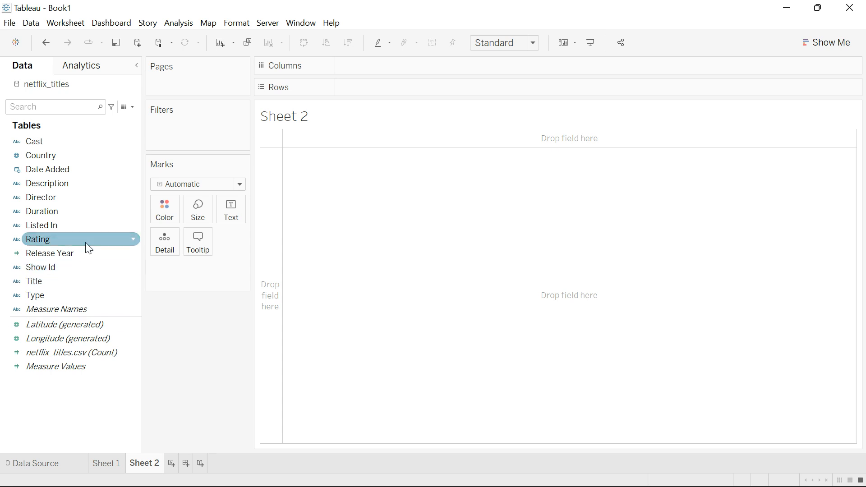
Step: Plot Country on a map and colour the countries by the distinct count of Show Id
left_click(39, 157)
double_click(37, 153)
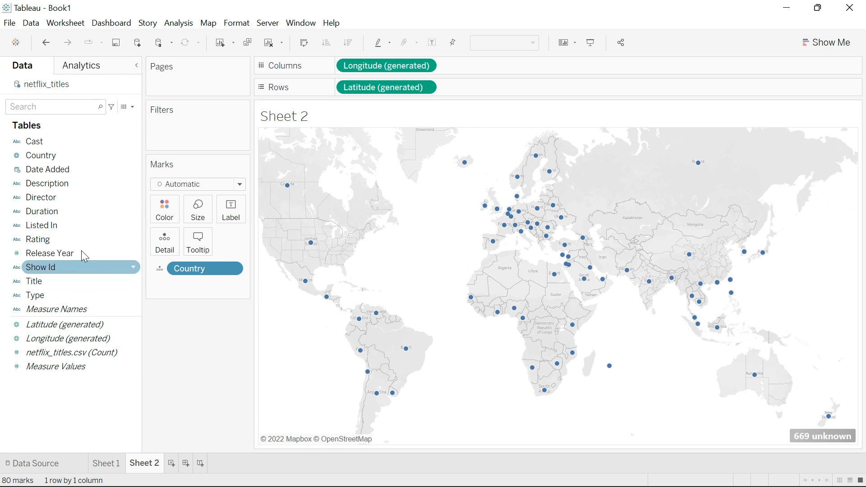
left_click_drag(56, 266, 168, 217)
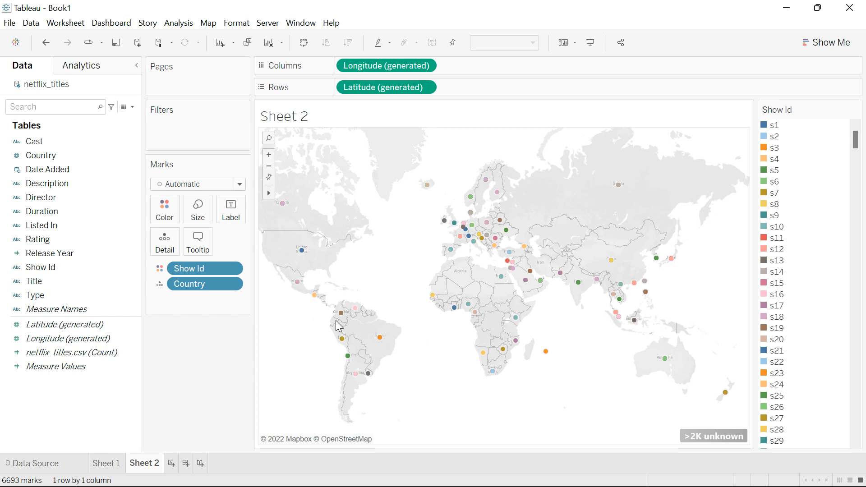
left_click(231, 269)
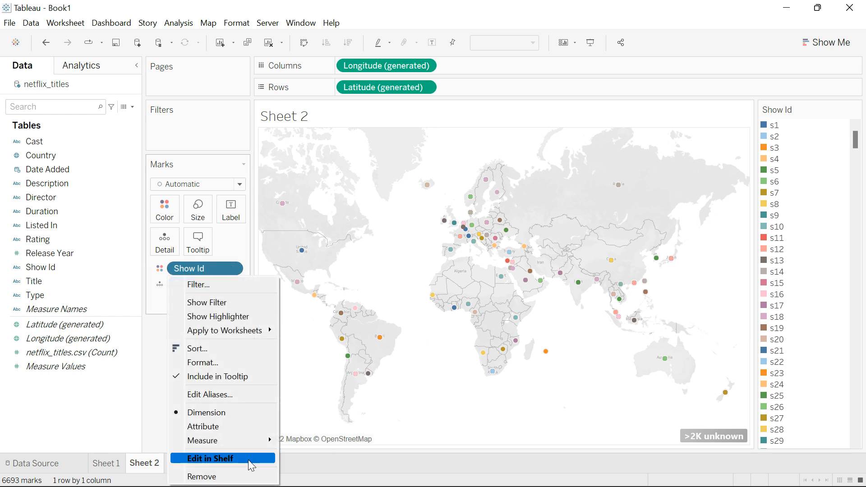
mouse_move(269, 436)
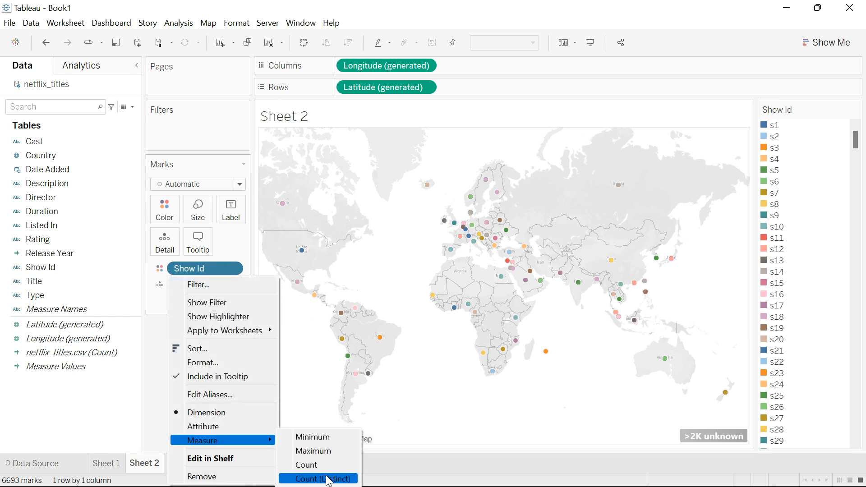
left_click(328, 478)
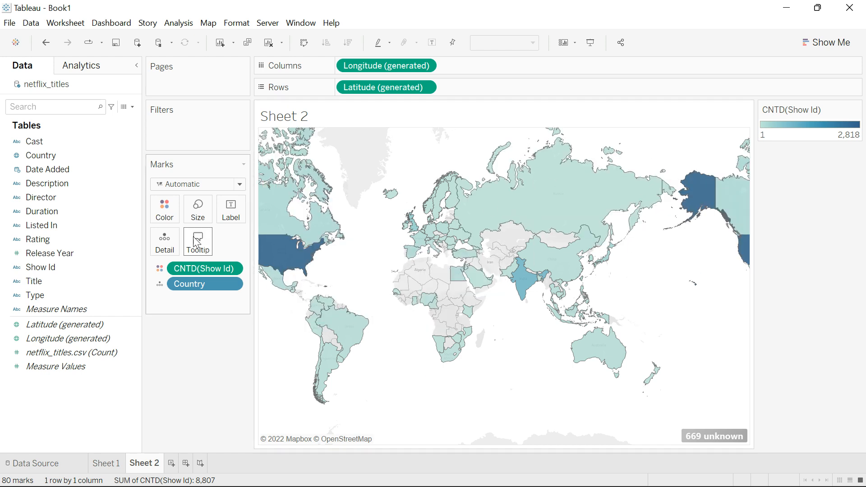
Step: Change the map's colour scale to a custom sequential palette based on bright red #f80000
left_click(164, 210)
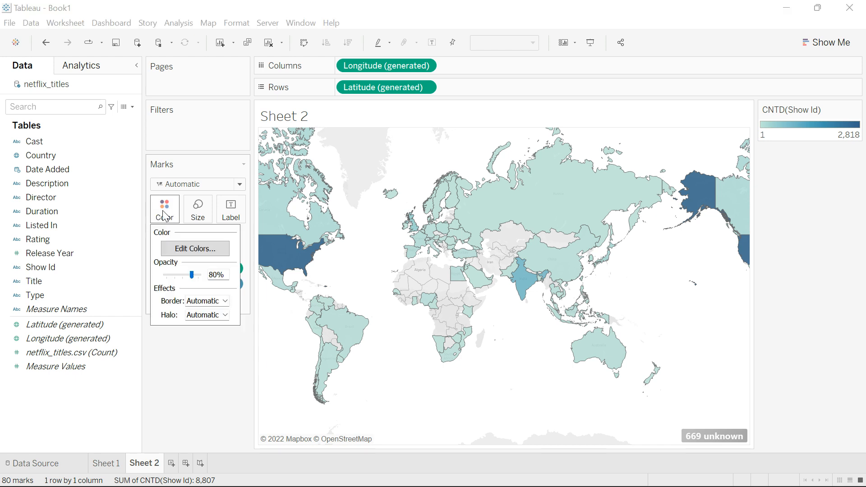
left_click(200, 250)
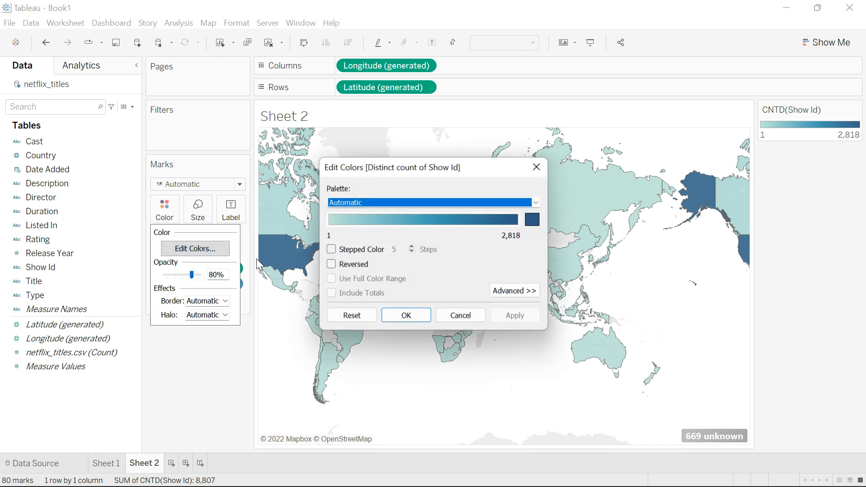
left_click(533, 221)
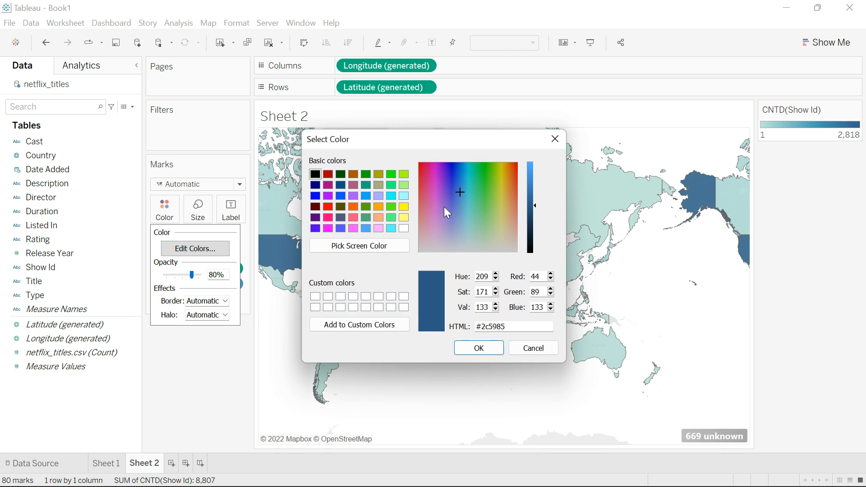
left_click_drag(513, 174, 519, 165)
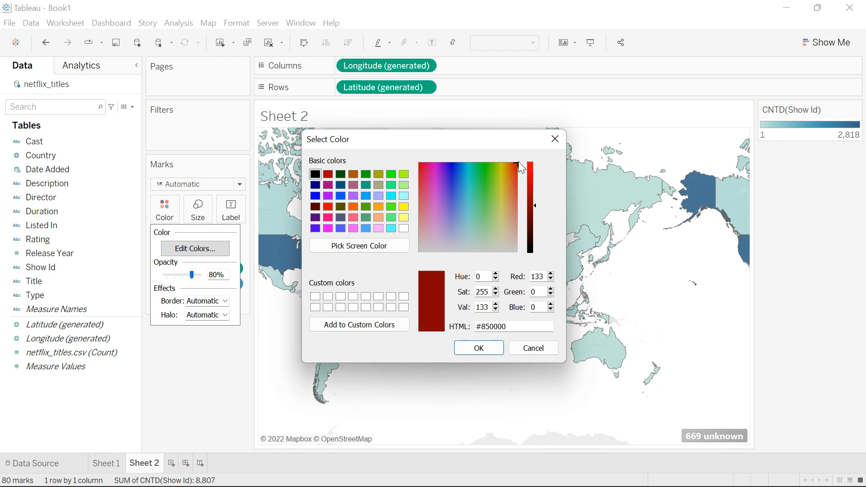
left_click(532, 164)
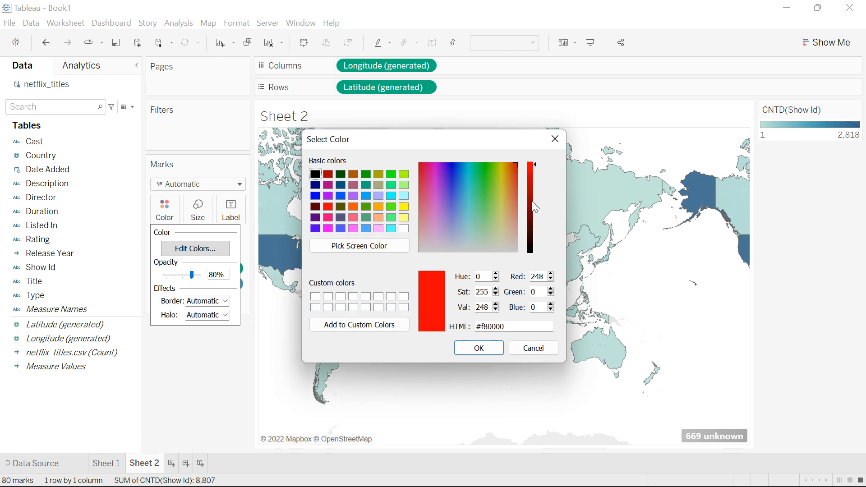
left_click(478, 348)
left_click(507, 318)
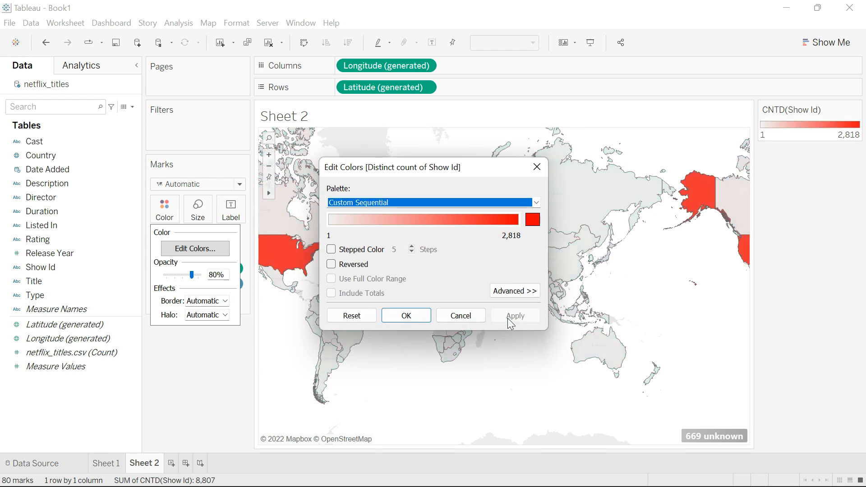
left_click(404, 317)
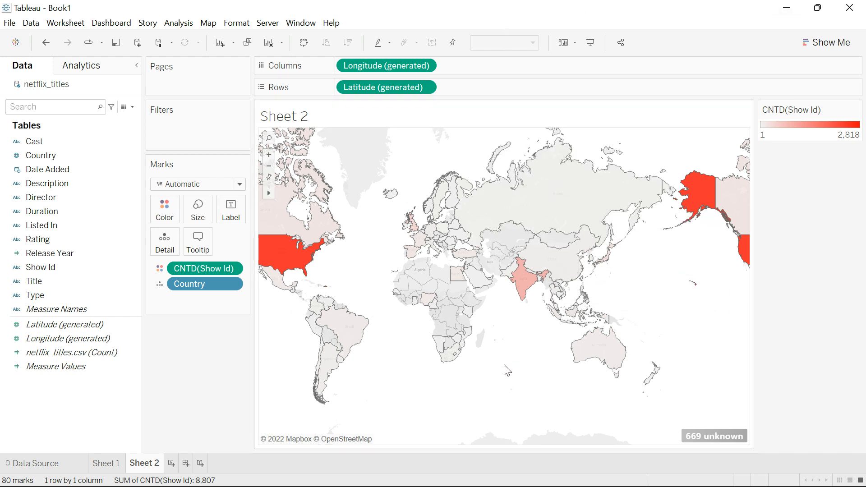
Step: Switch the map's background style to Dark
left_click(212, 26)
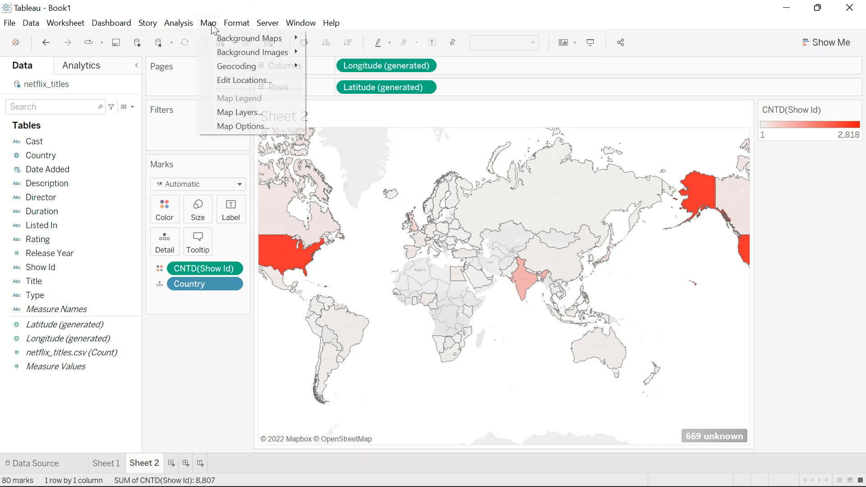
mouse_move(258, 44)
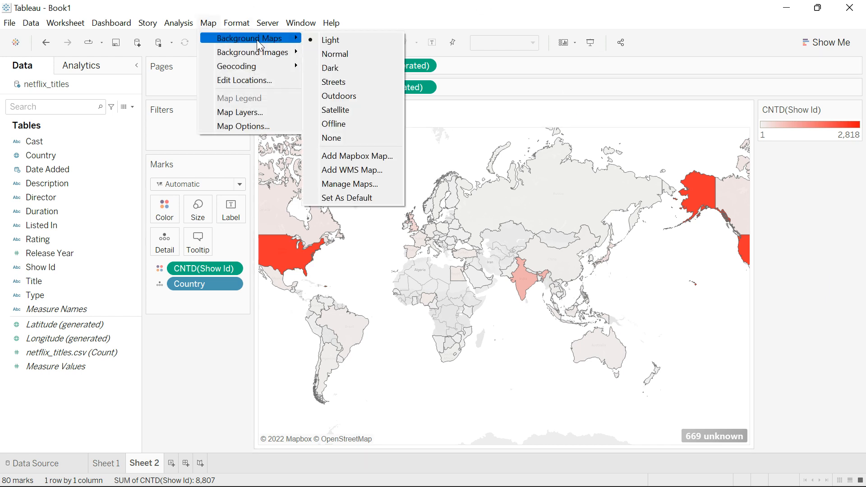
left_click(387, 68)
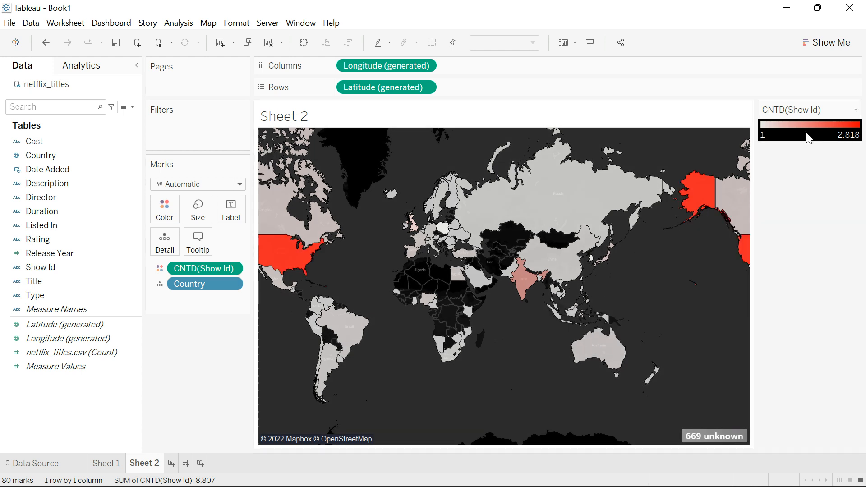
mouse_move(540, 249)
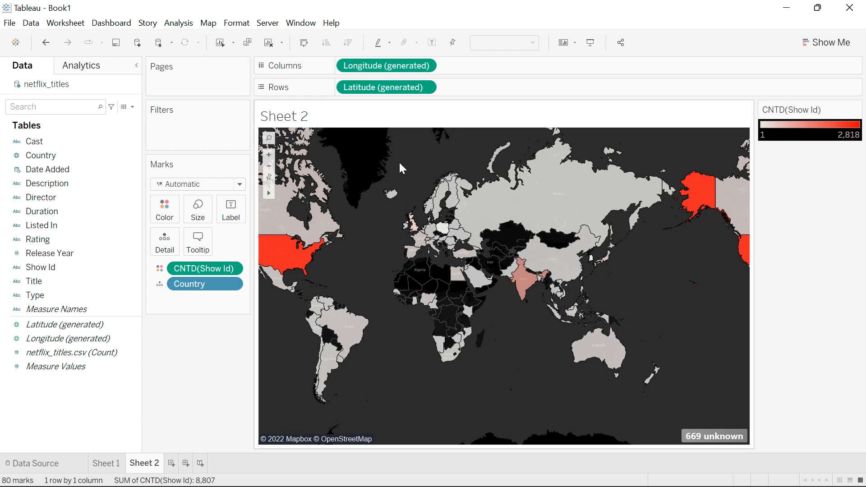
Step: Set the default worksheet shading of the map sheet to black
right_click(400, 115)
right_click(402, 256)
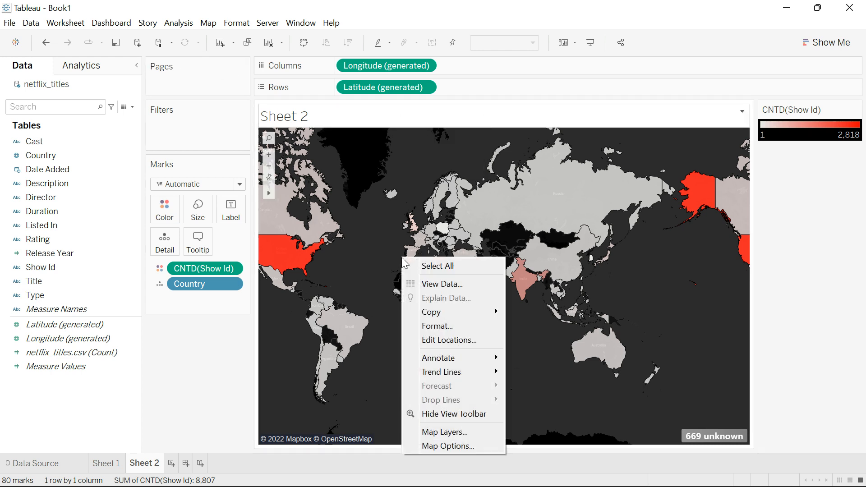
left_click(451, 325)
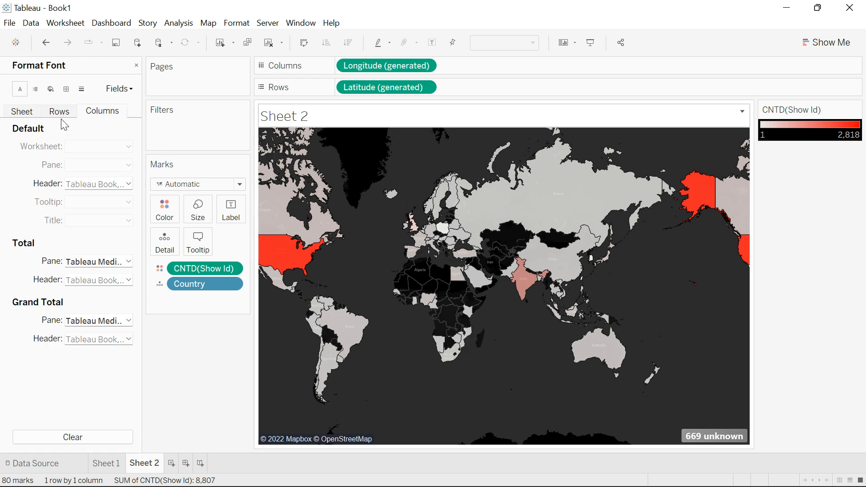
left_click(50, 88)
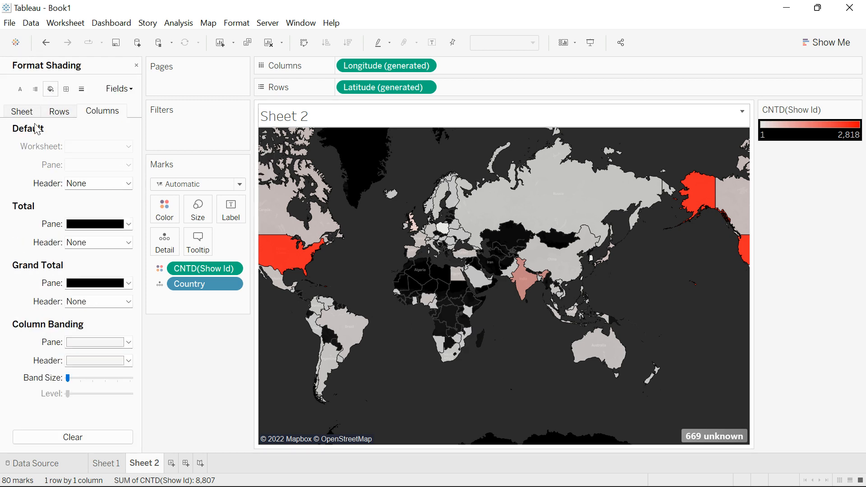
left_click(50, 111)
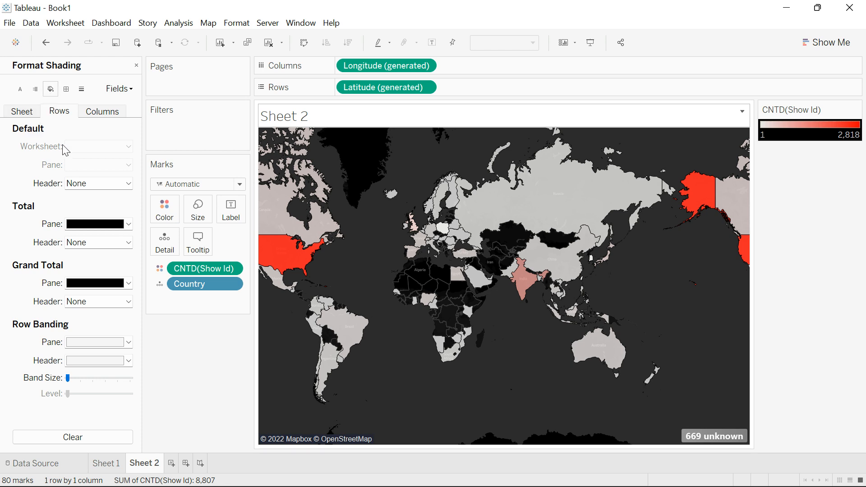
left_click(25, 112)
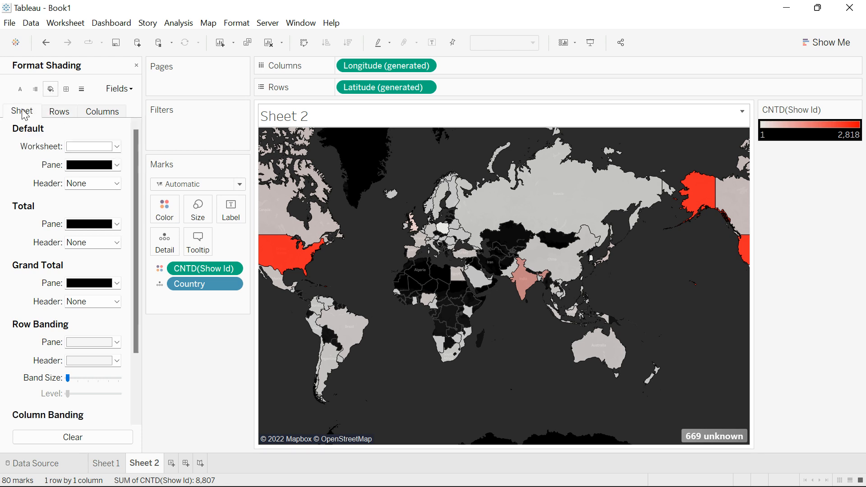
left_click(92, 147)
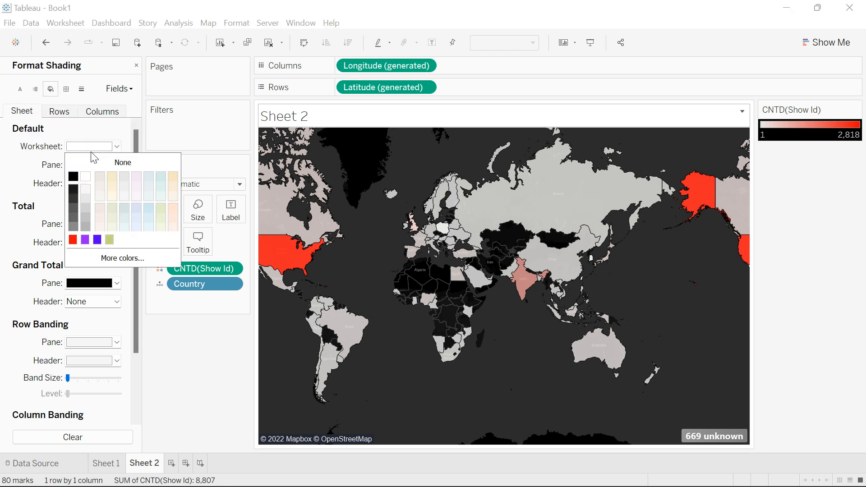
left_click(73, 176)
left_click(495, 382)
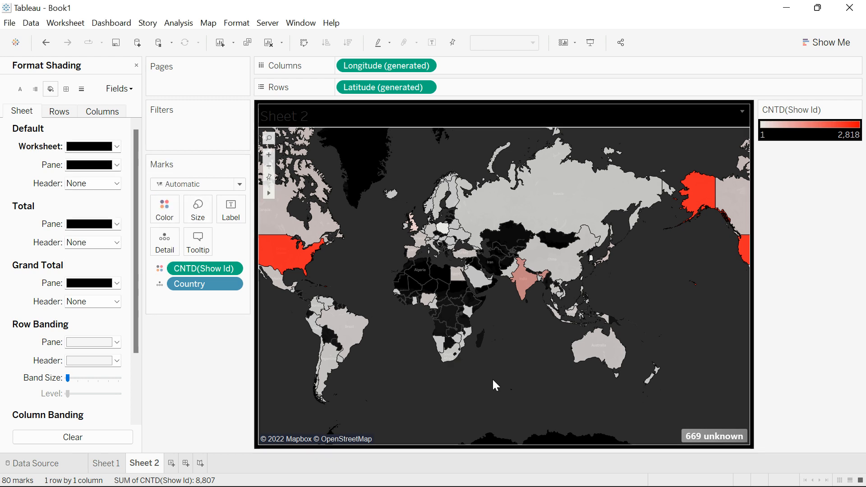
Step: Filter the unknown locations out of the map data
left_click(740, 436)
left_click(411, 241)
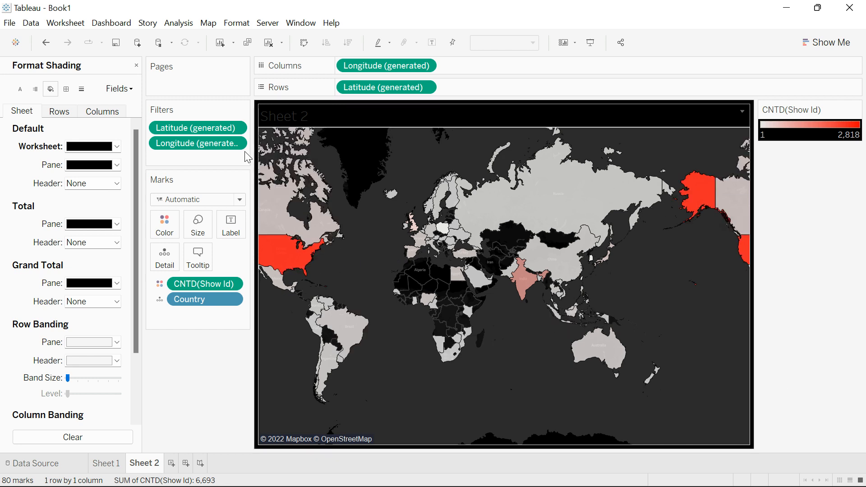
Step: Set the mark type of the country sheet to Map
left_click(211, 199)
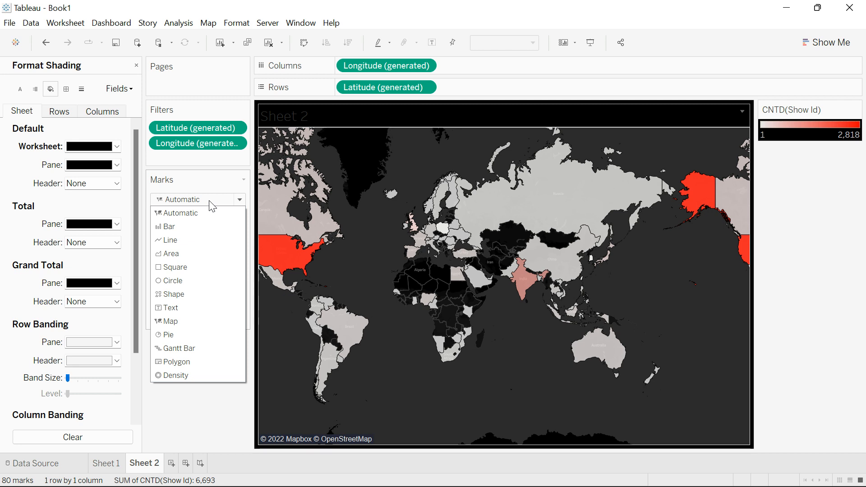
left_click(194, 321)
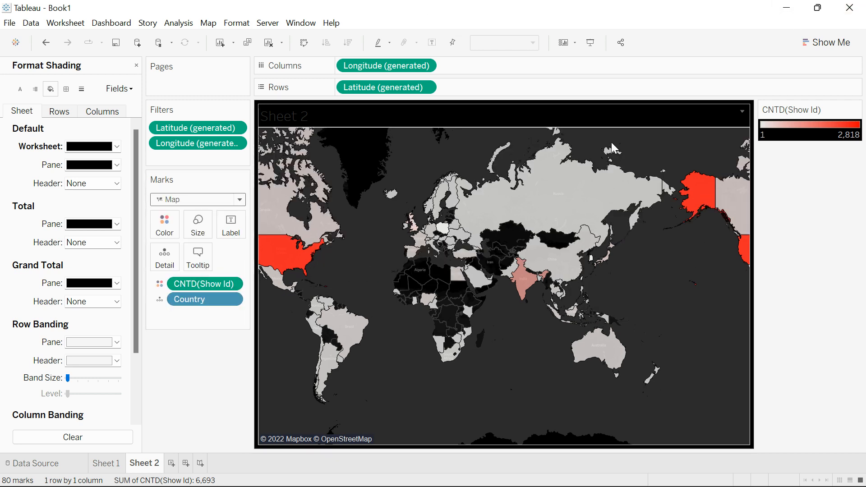
mouse_move(506, 476)
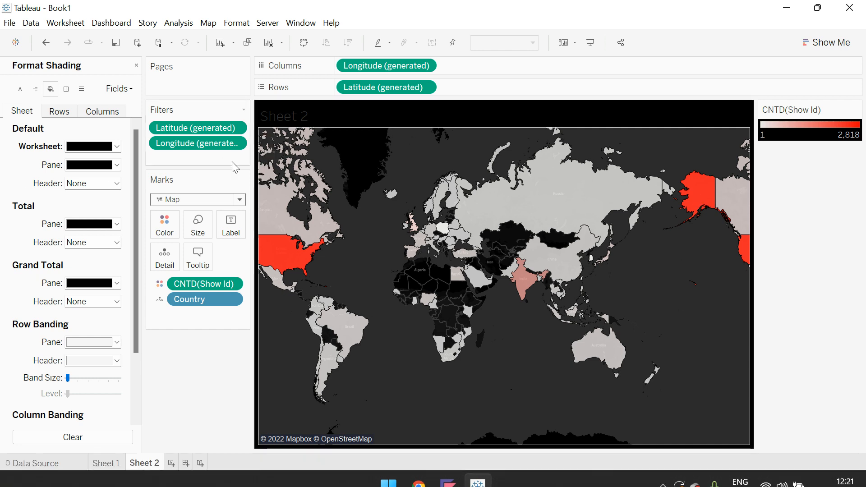
Step: Replace the map sheet's title text with "Total Movies And TV Shows By Country"
double_click(299, 115)
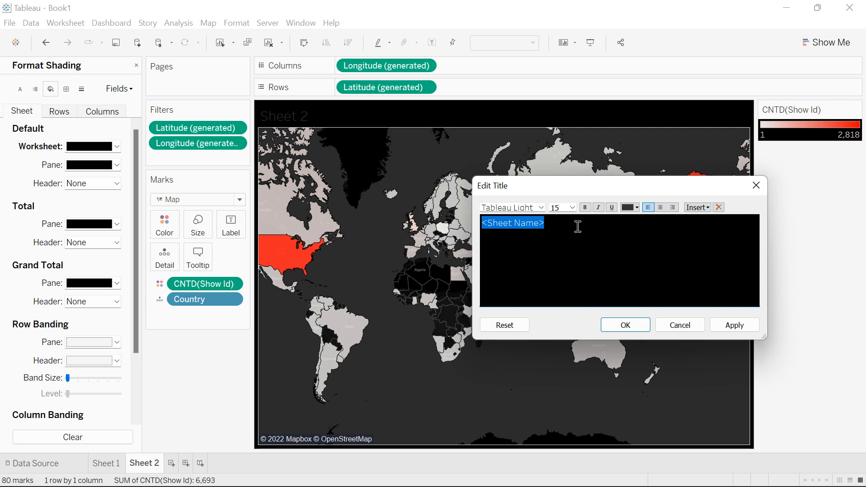
key("BackSpace")
type("Total Movies")
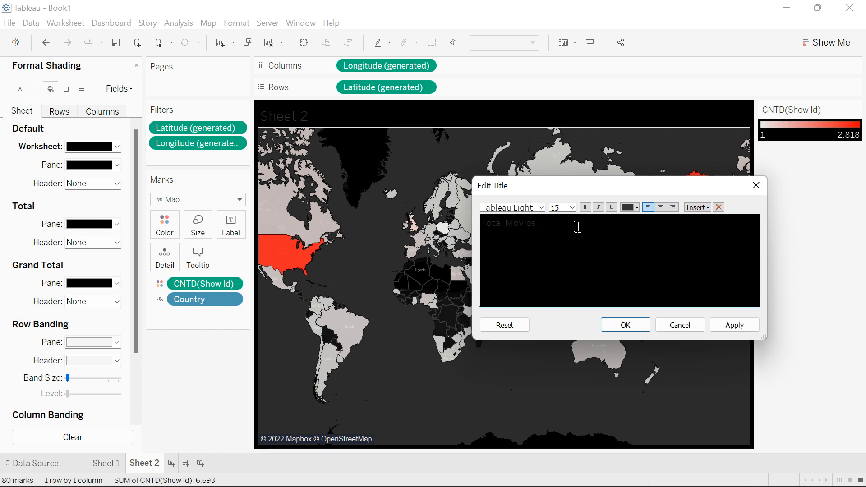
type(" And")
type(" TV Show")
type("s B")
type("y Countr")
type("y")
Step: Make the map title bold, bright red and centred, and apply the formatting
double_click(616, 226)
left_click_drag(616, 225, 589, 213)
left_click(585, 208)
left_click(630, 208)
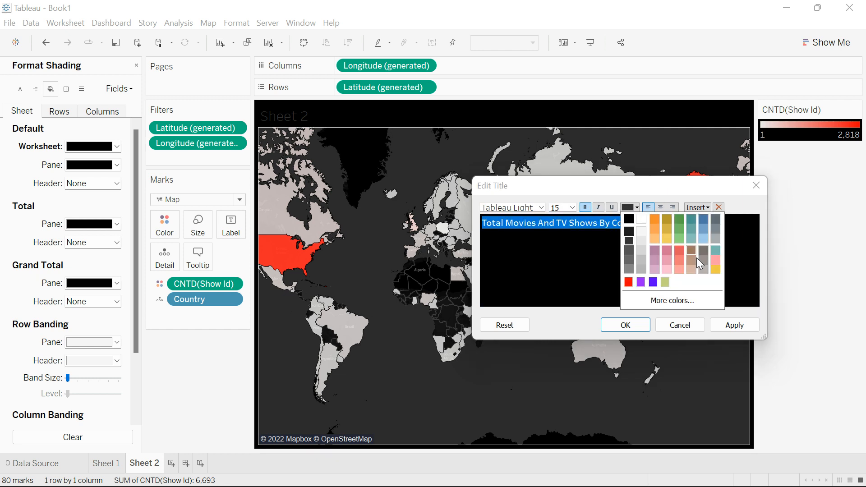
left_click(628, 283)
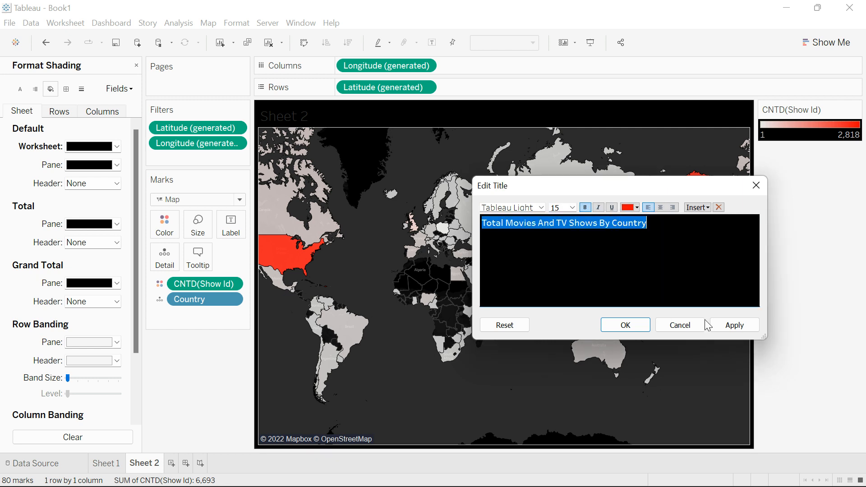
left_click(660, 208)
left_click(733, 325)
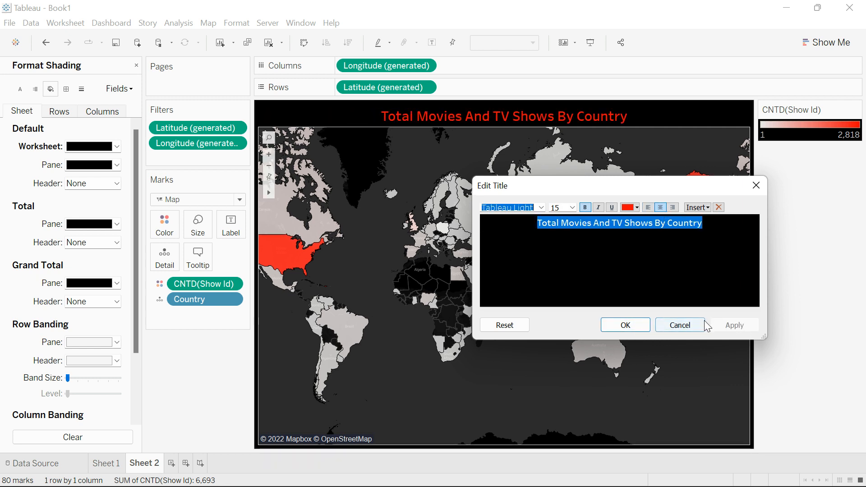
left_click(626, 325)
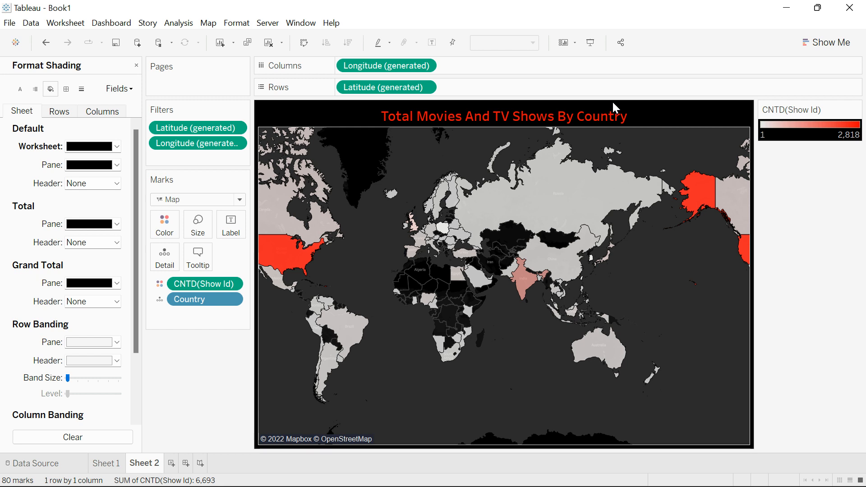
Step: Adjust the map's zoom and position so the inhabited continents fill the view
scroll(583, 263, "down", 2)
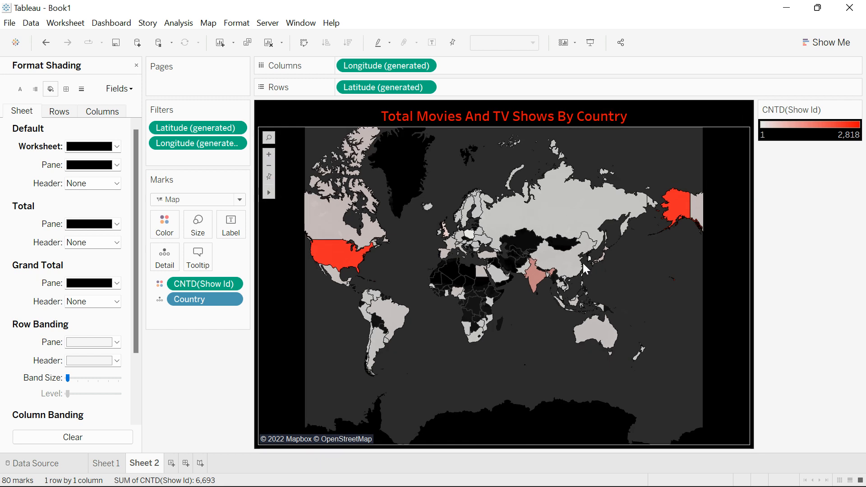
scroll(662, 258, "up", 2)
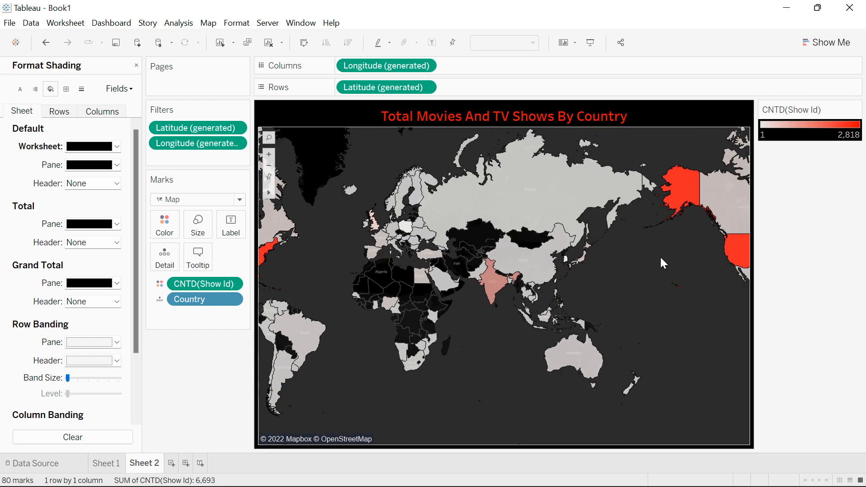
scroll(651, 262, "down", 1)
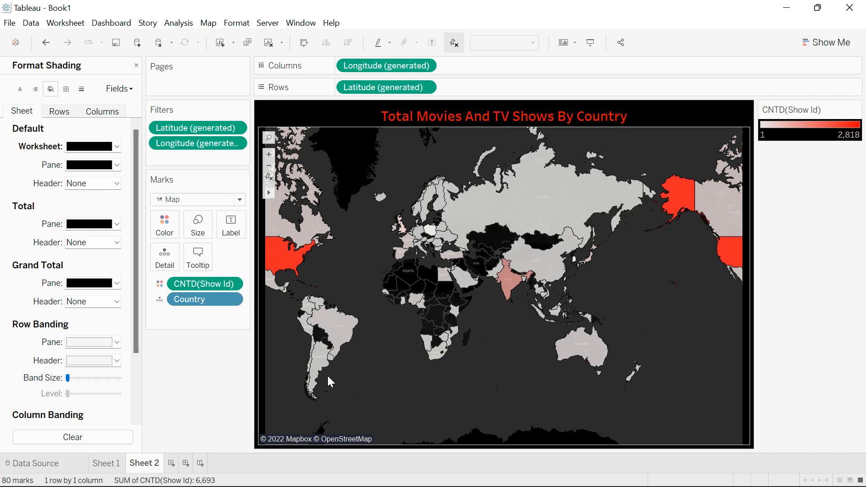
mouse_move(344, 335)
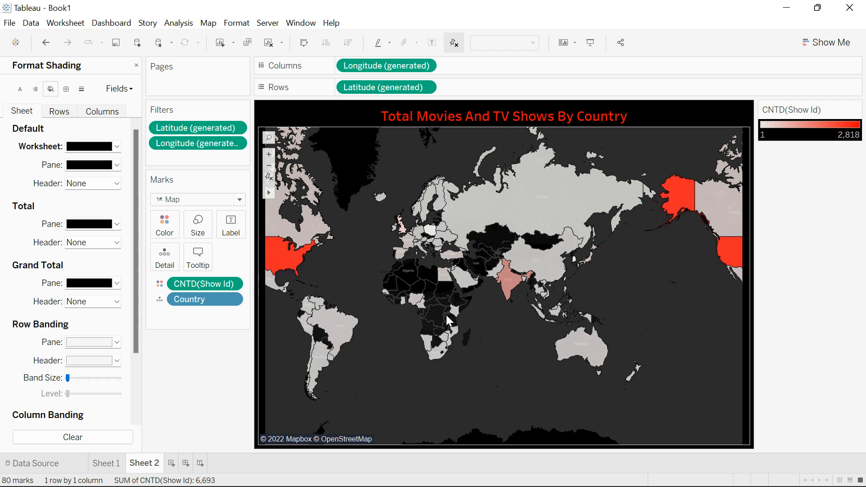
mouse_move(682, 199)
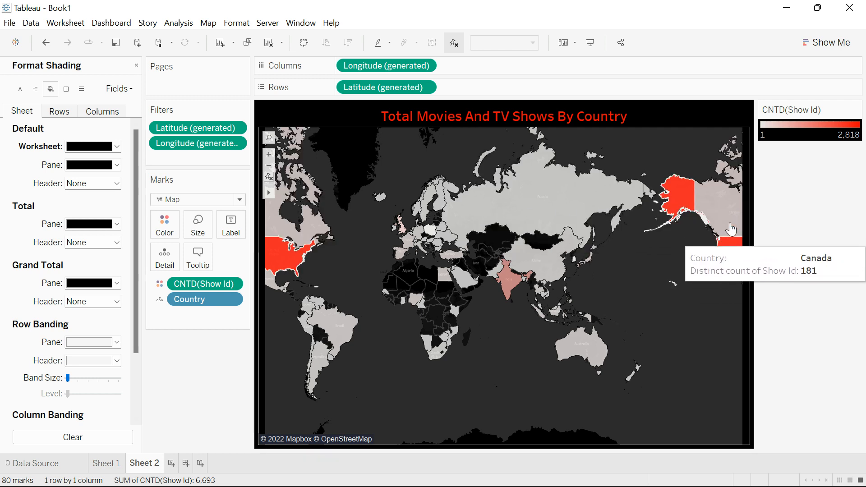
Step: Create a new worksheet and place Show Id on Columns as a Count (Distinct) measure
left_click(171, 464)
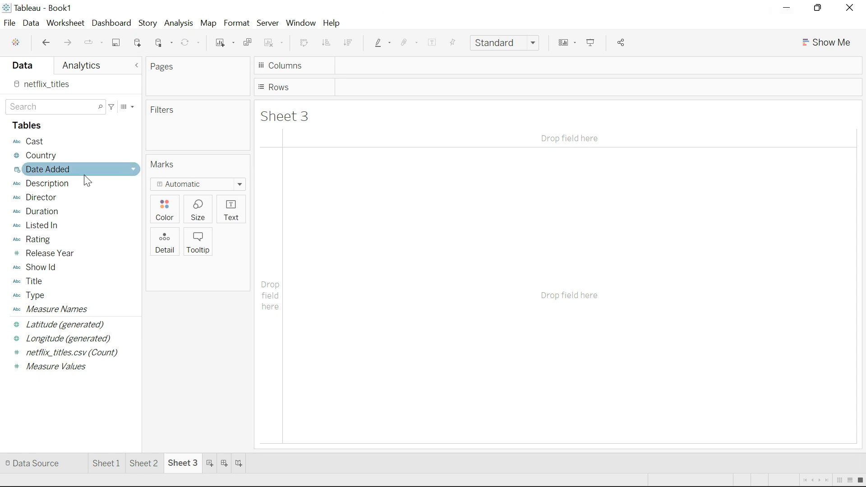
left_click_drag(58, 266, 399, 68)
left_click(425, 66)
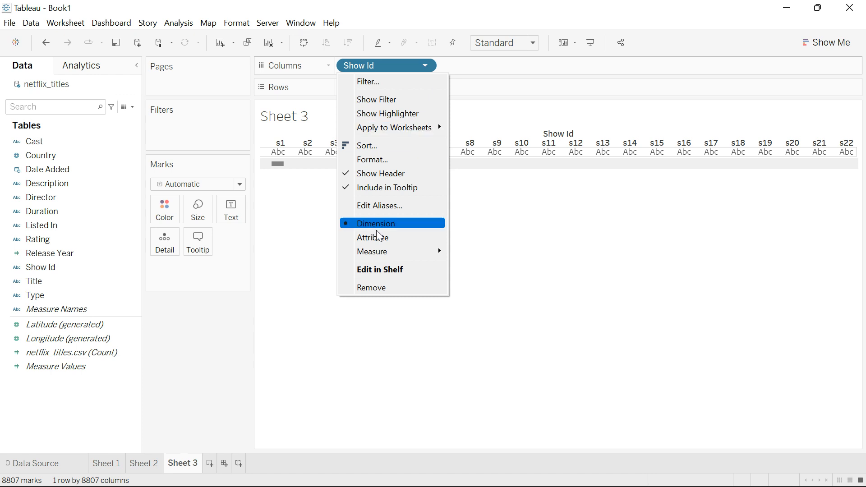
mouse_move(439, 253)
left_click(490, 295)
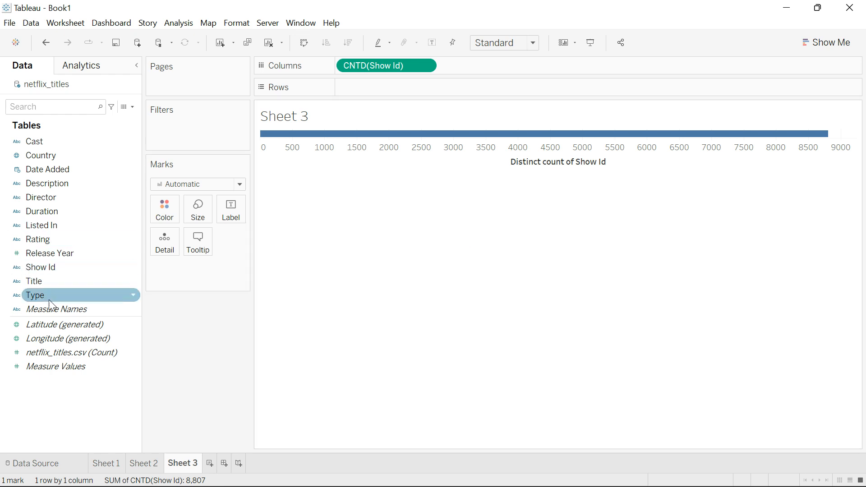
Step: Break the distinct count down by Listed In on Rows and convert the chart to a text table
left_click_drag(62, 235, 394, 97)
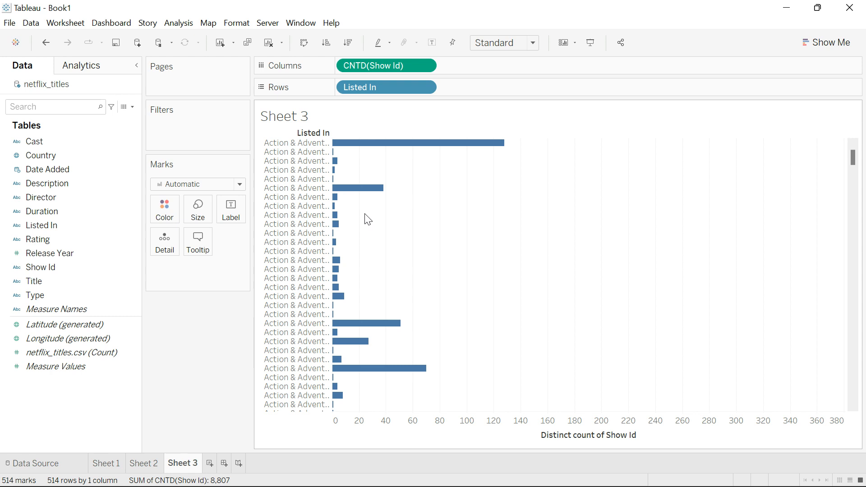
left_click(828, 43)
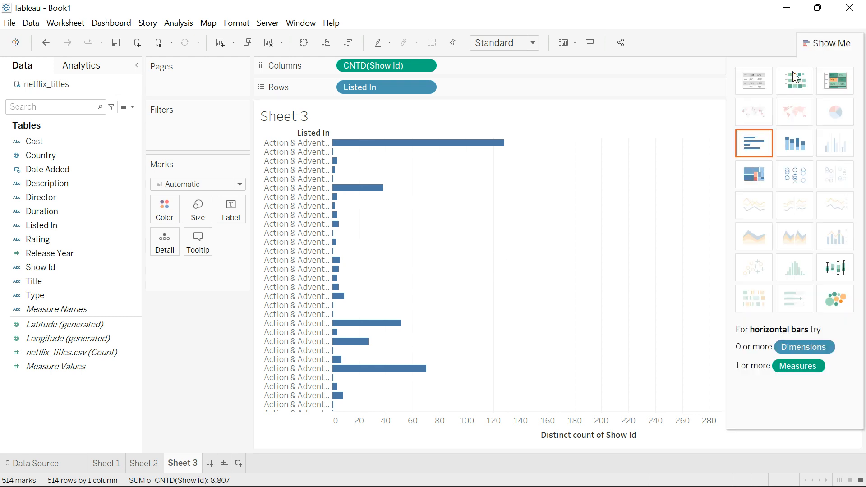
left_click(753, 82)
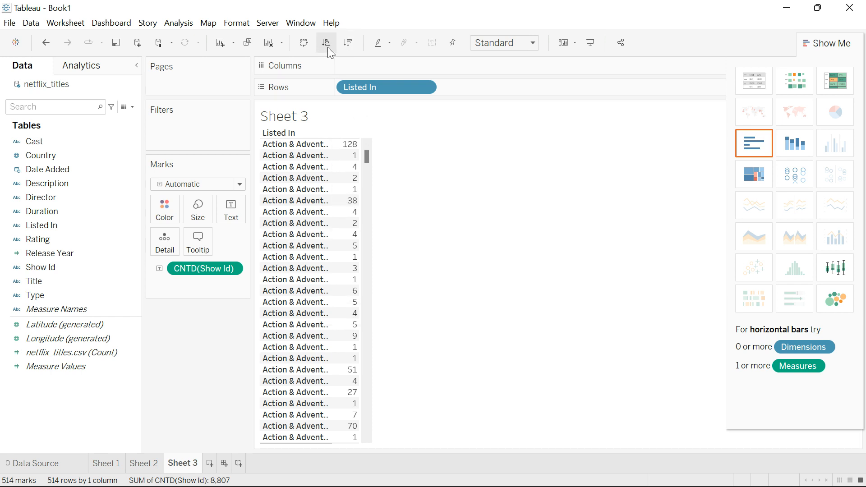
Step: Sort the Listed In categories by count in descending order and place the distinct count on Columns to get labelled horizontal bars
left_click(348, 44)
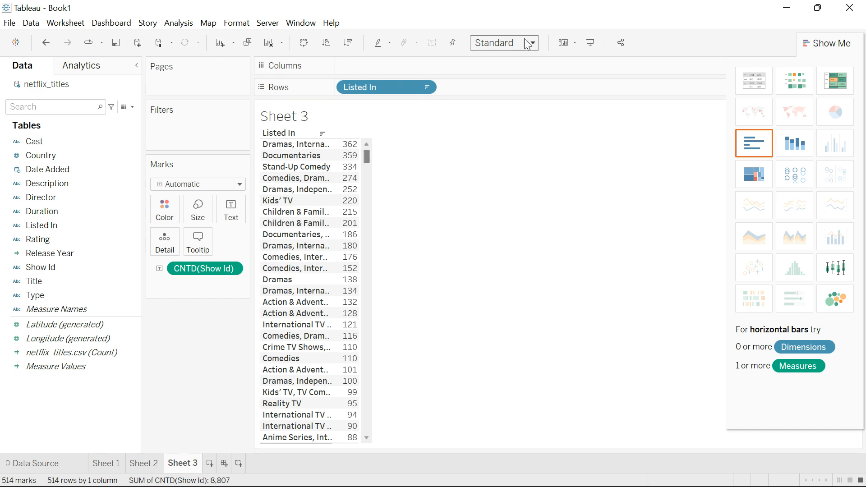
left_click_drag(197, 279, 372, 73)
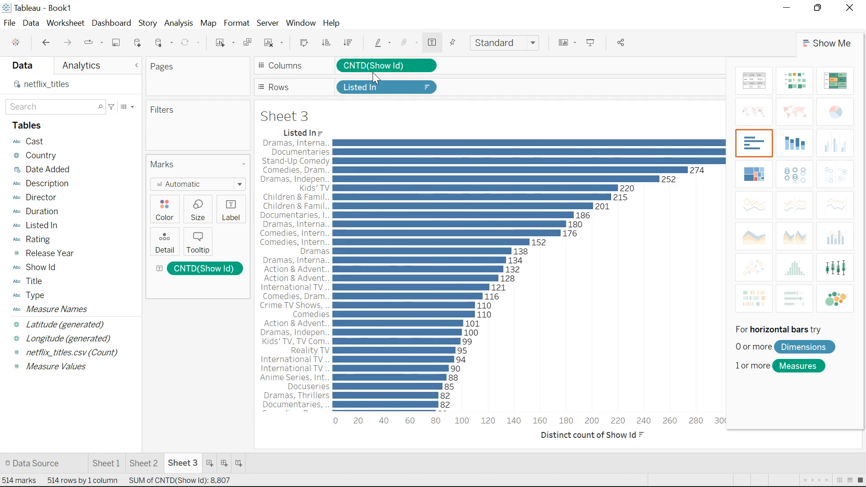
Step: Add a filter on the distinct count of Show Id and hide its filter card
left_click(425, 67)
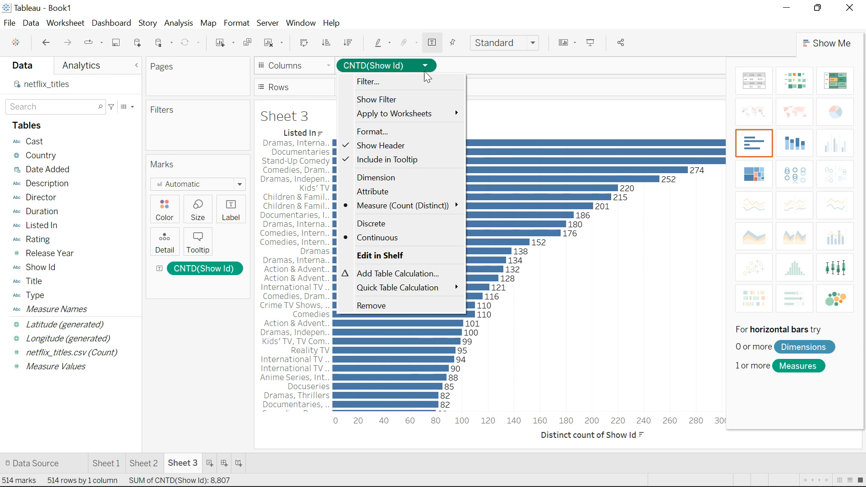
mouse_move(397, 287)
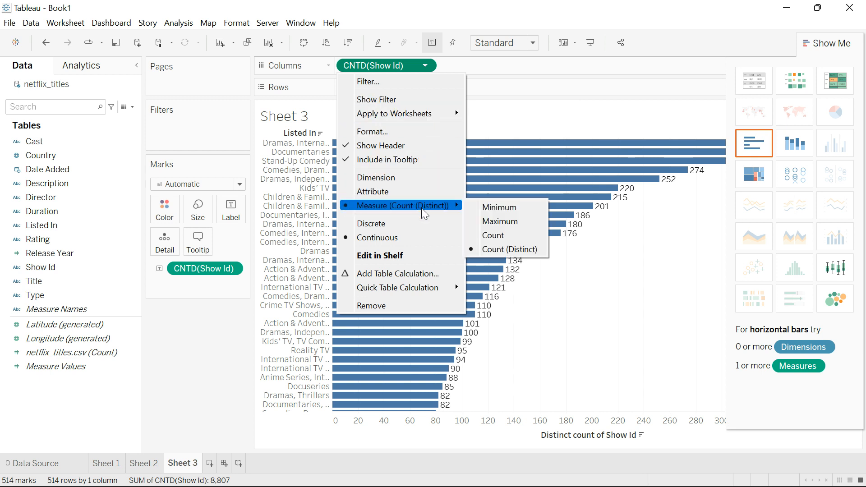
left_click(416, 102)
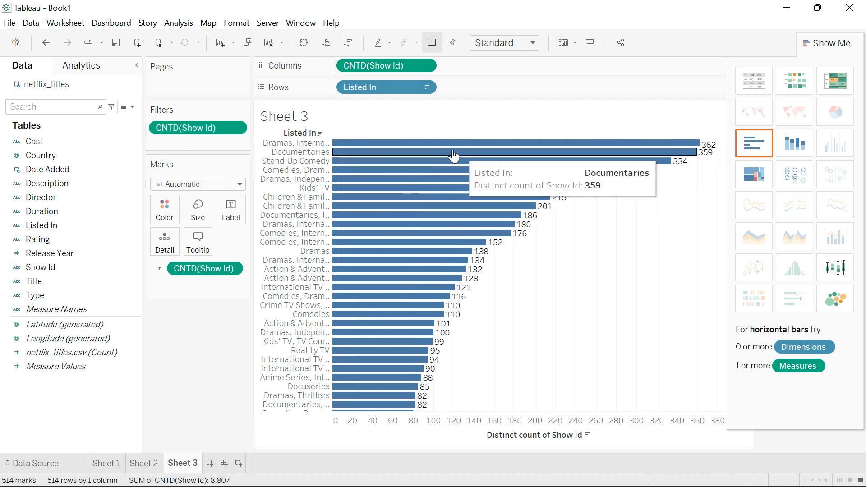
left_click(831, 42)
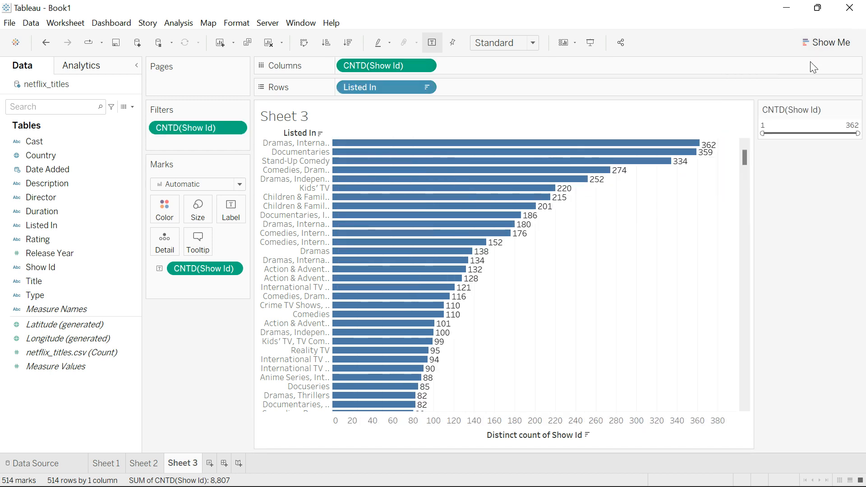
left_click(856, 110)
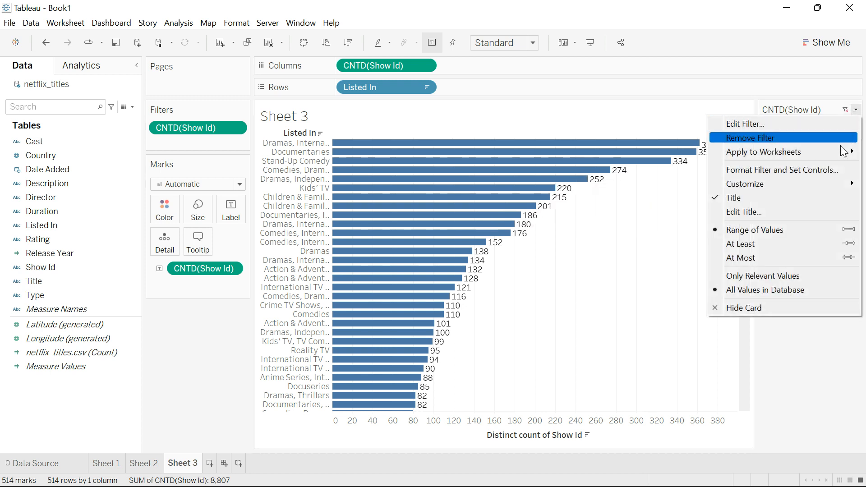
left_click(768, 309)
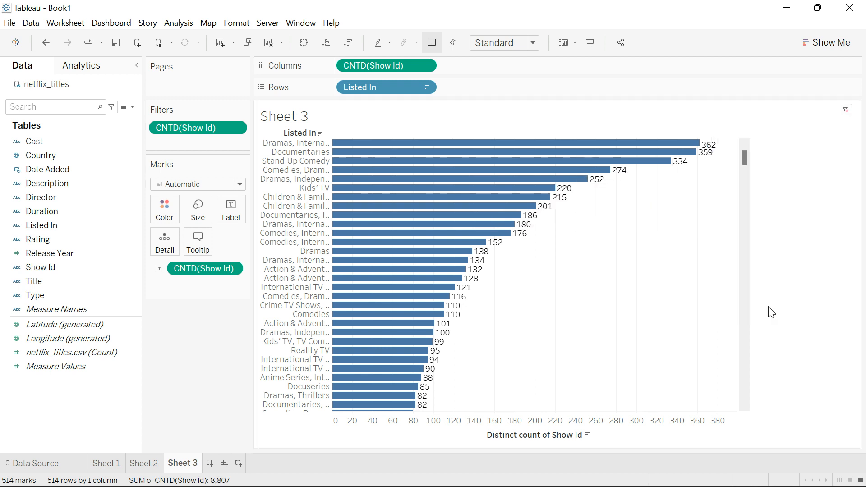
left_click(426, 66)
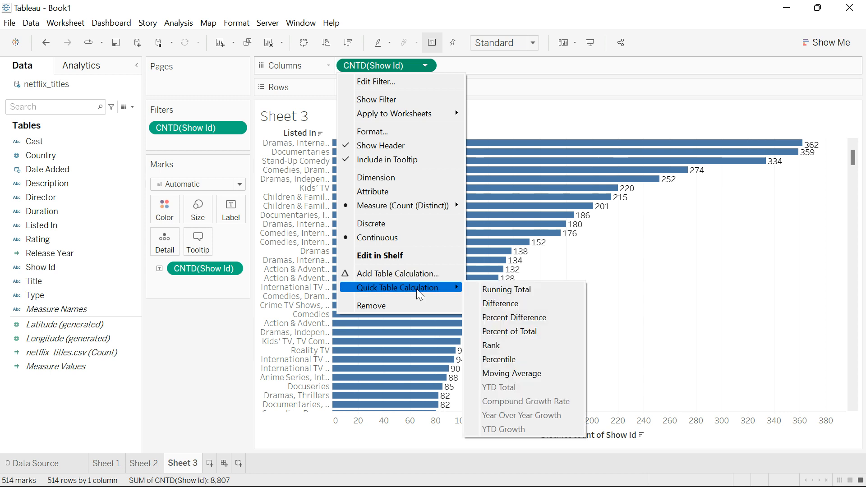
mouse_move(395, 110)
left_click(401, 81)
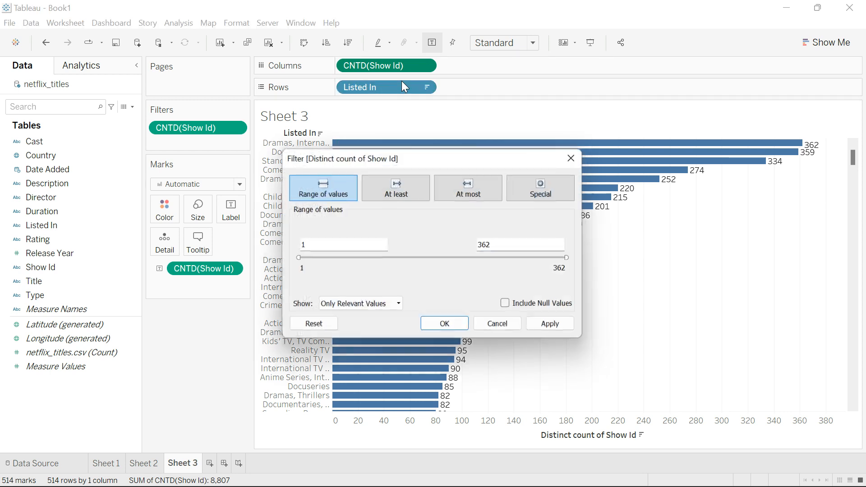
left_click(576, 157)
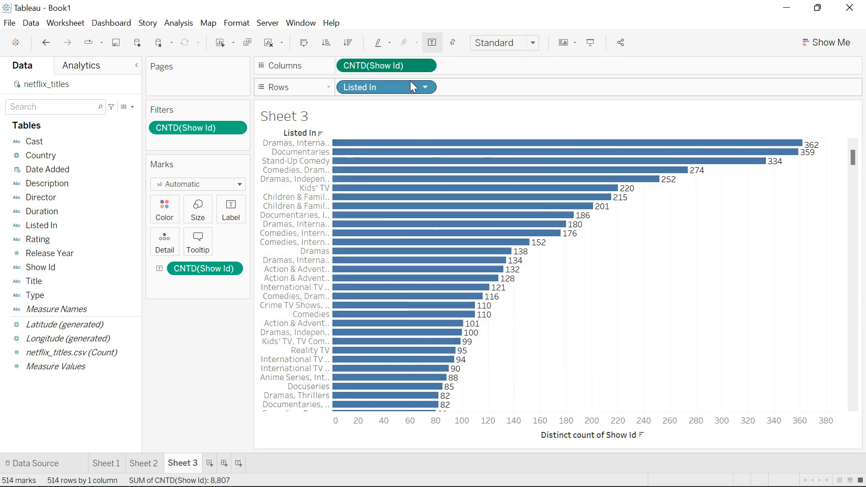
left_click(424, 68)
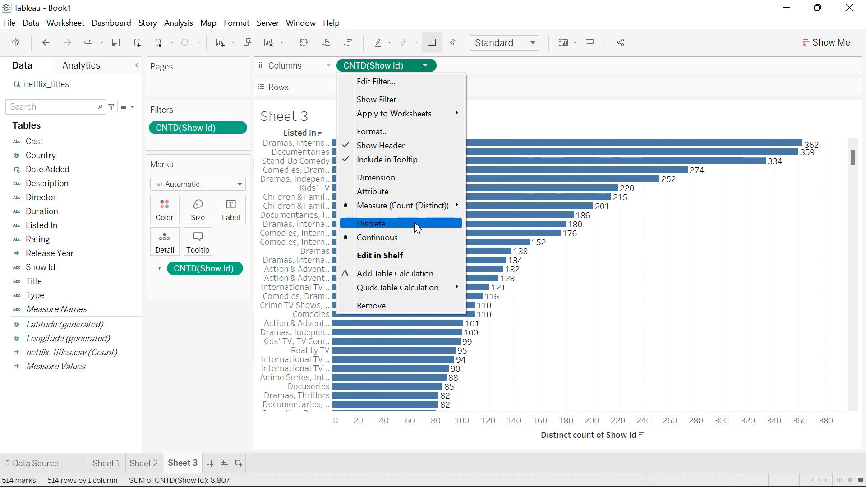
left_click(426, 256)
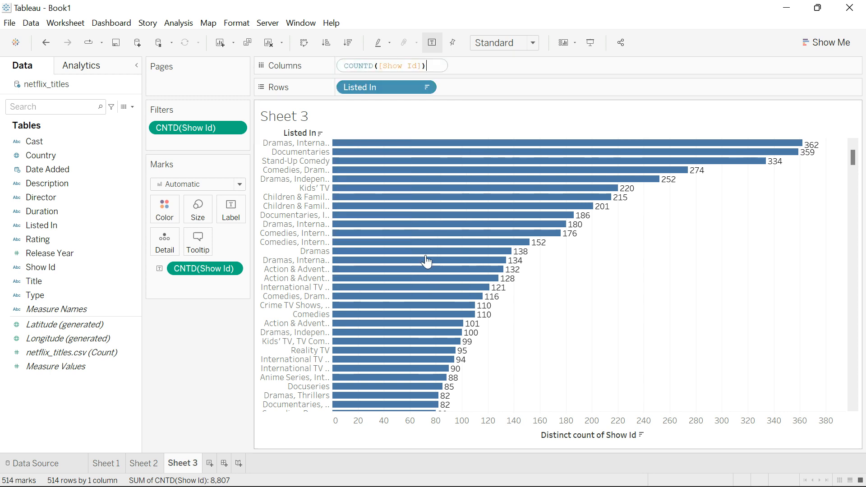
left_click(480, 104)
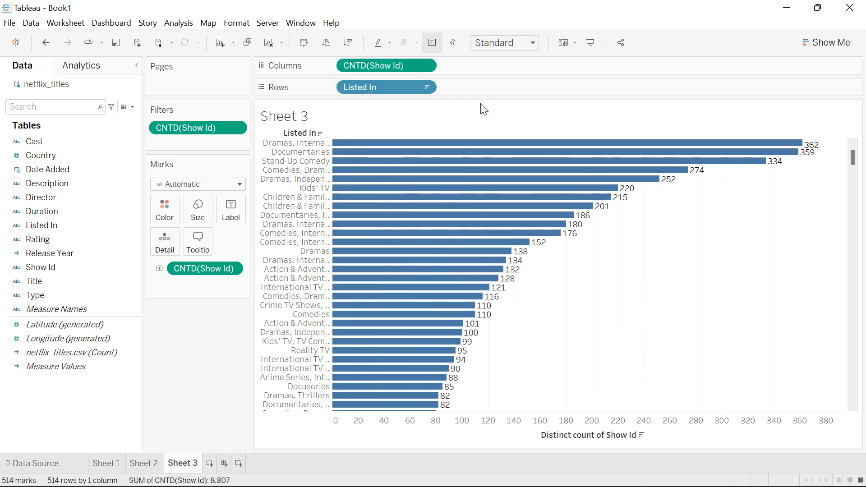
left_click(425, 65)
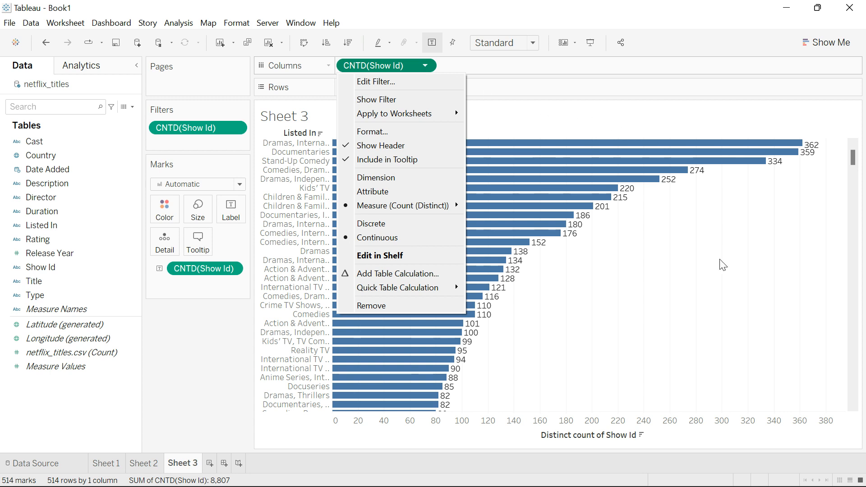
Step: Widen the Listed In label column so more of each category name fits, and color the bars red
left_click(665, 118)
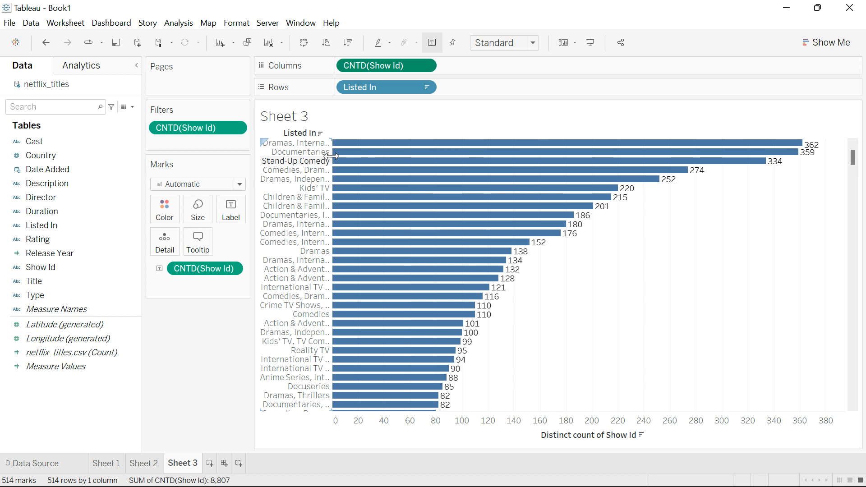
left_click_drag(332, 158, 365, 159)
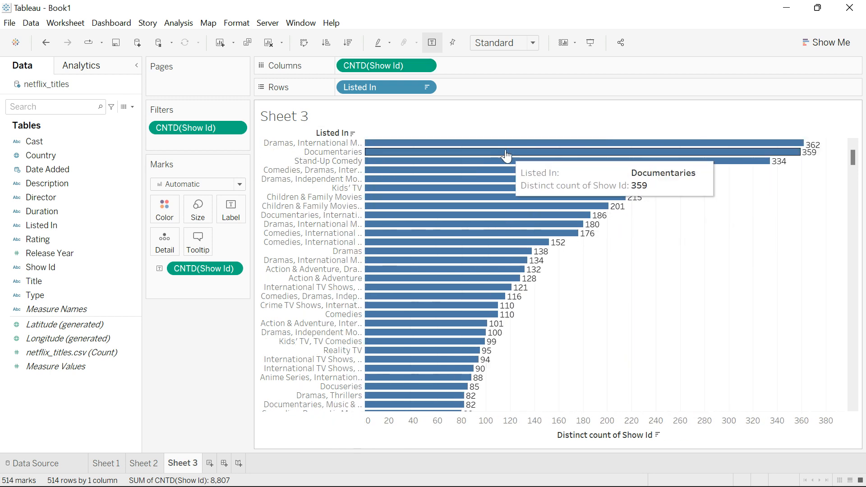
mouse_move(392, 235)
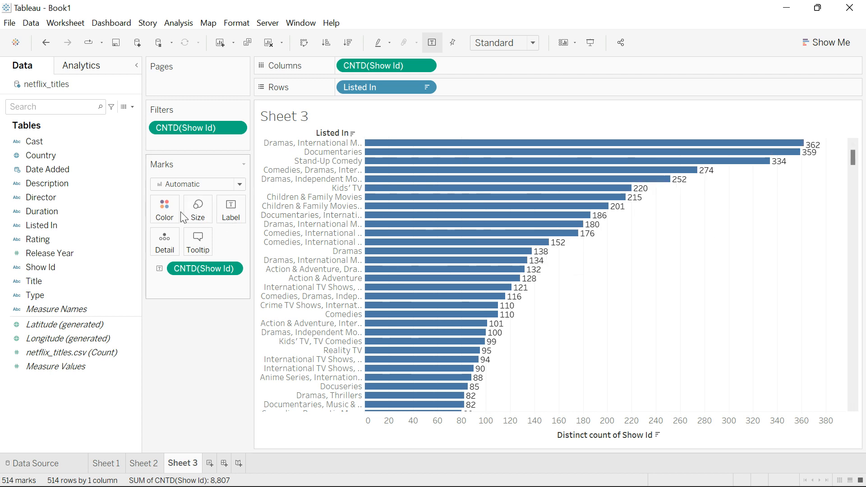
left_click(165, 207)
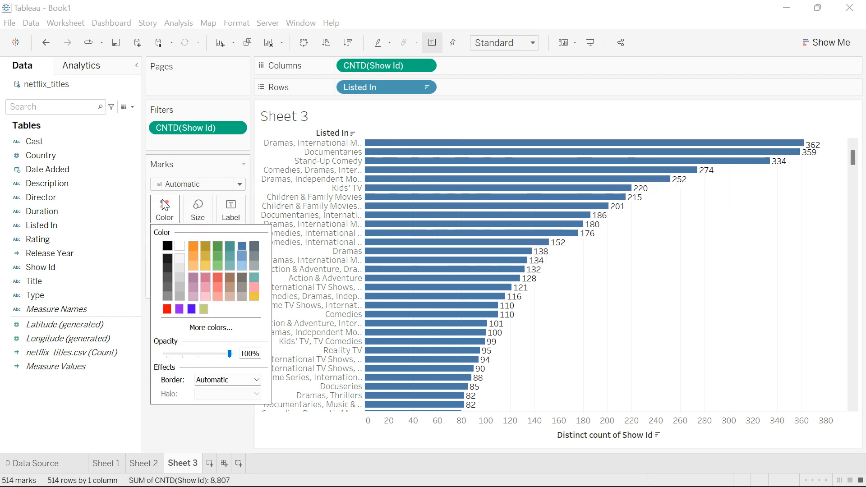
left_click(167, 309)
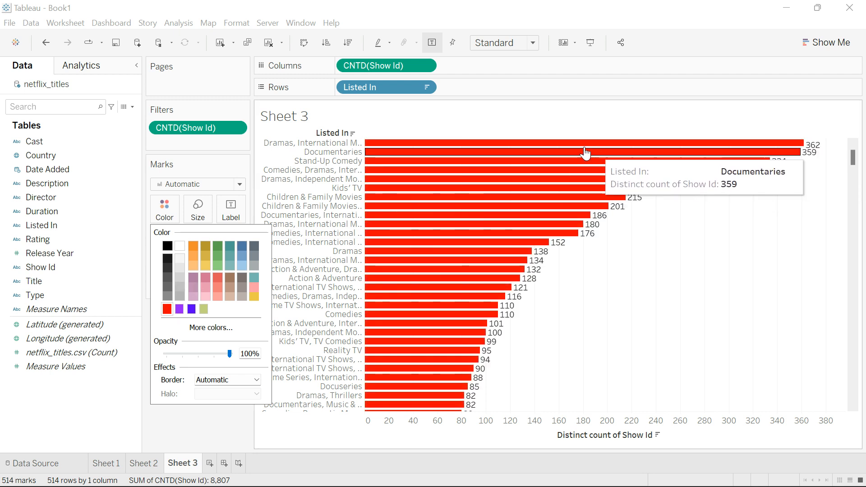
Step: Set the worksheet shading of the genre bar chart to black
right_click(533, 114)
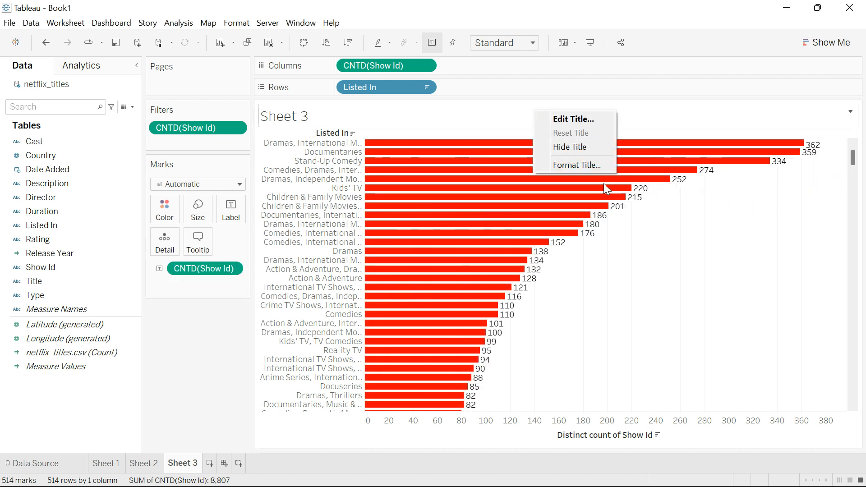
right_click(565, 267)
left_click(624, 334)
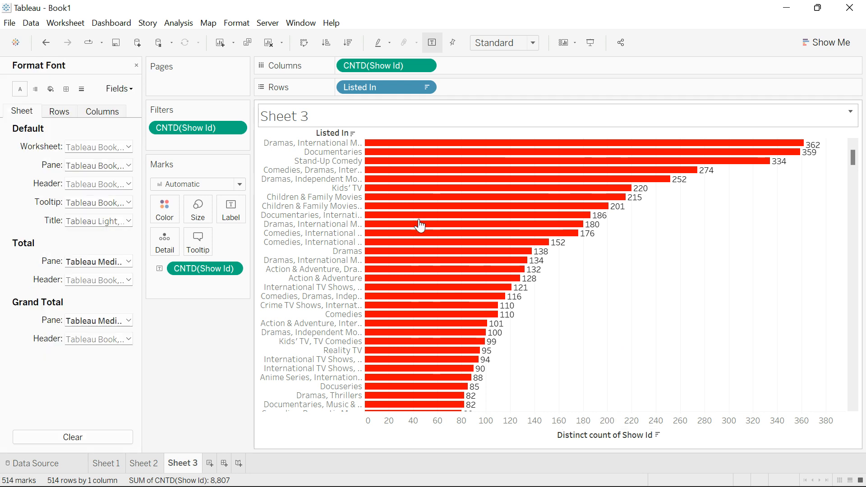
left_click(51, 90)
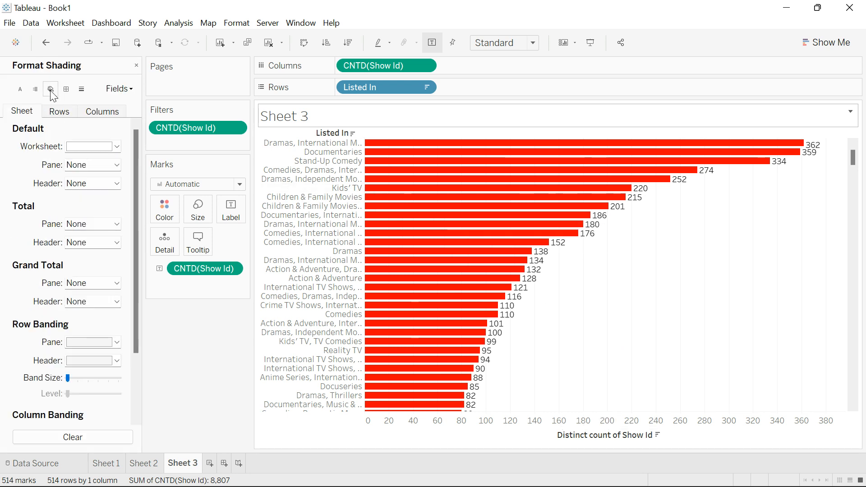
left_click(101, 150)
left_click(74, 178)
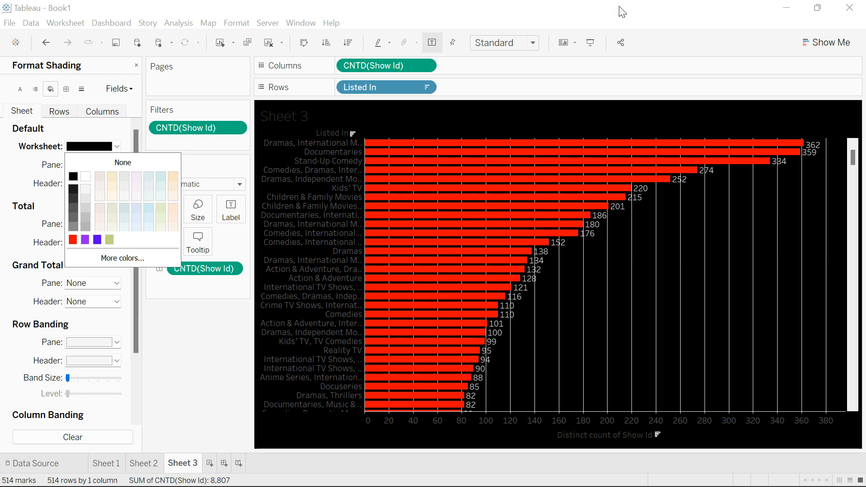
Step: Format the default worksheet font as white and bold
left_click(20, 89)
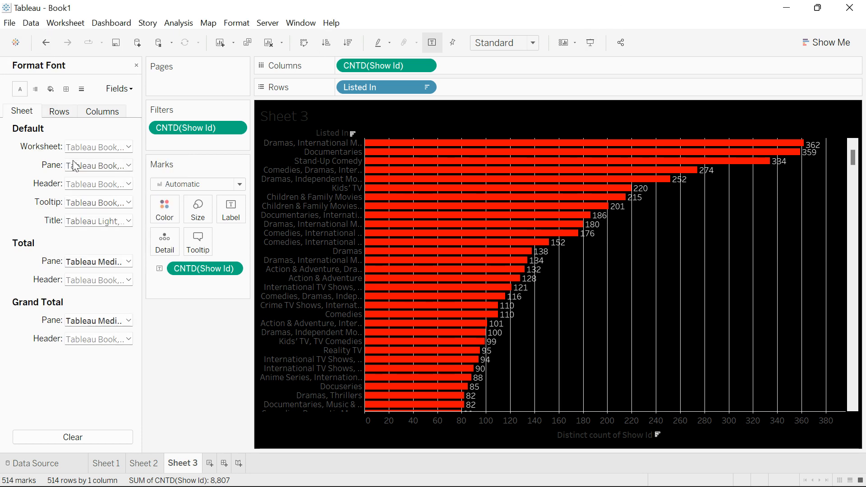
left_click(205, 185)
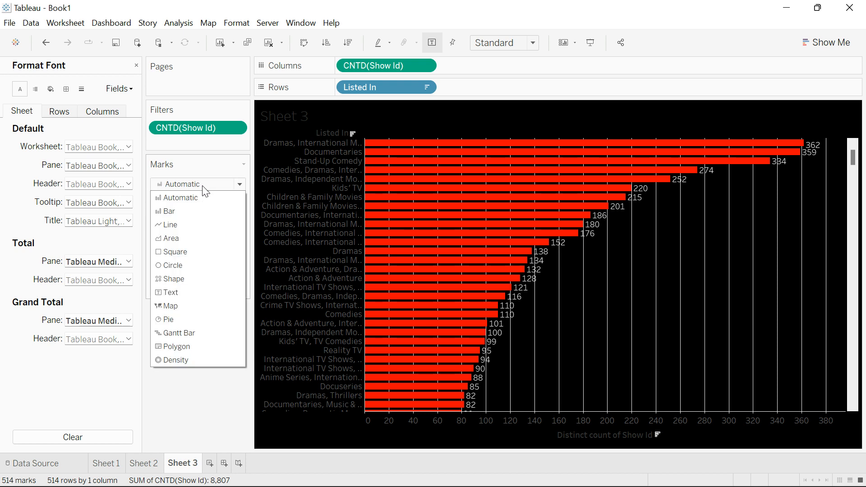
left_click(202, 185)
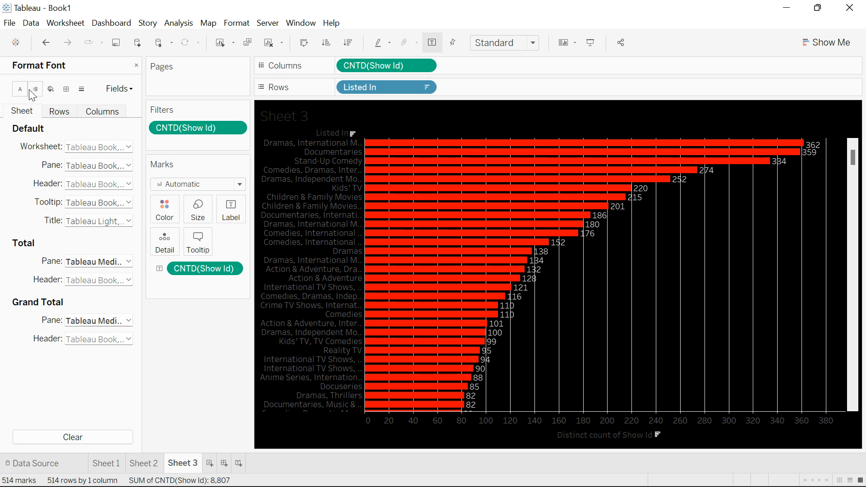
left_click(108, 147)
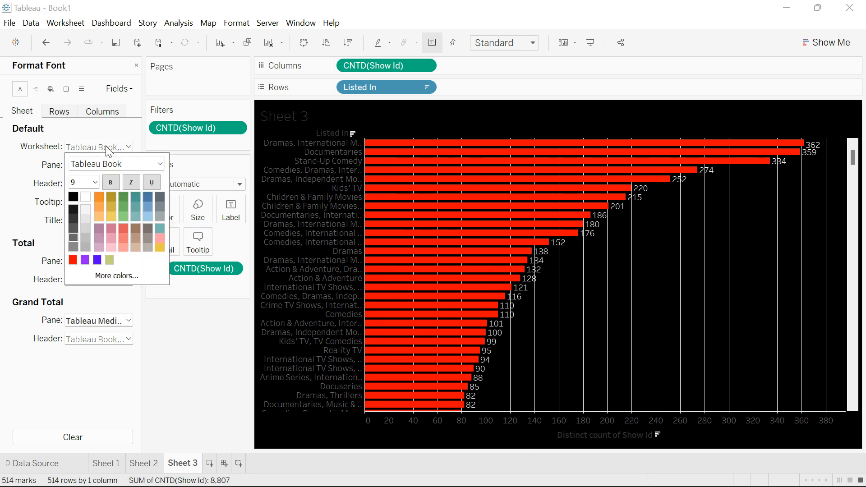
left_click(86, 197)
left_click(111, 183)
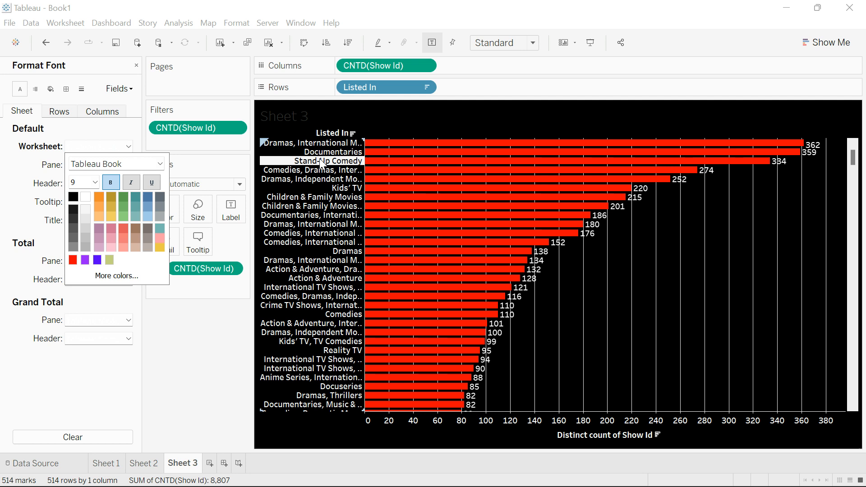
Step: Remove the title of the Distinct count of Show Id axis
right_click(604, 436)
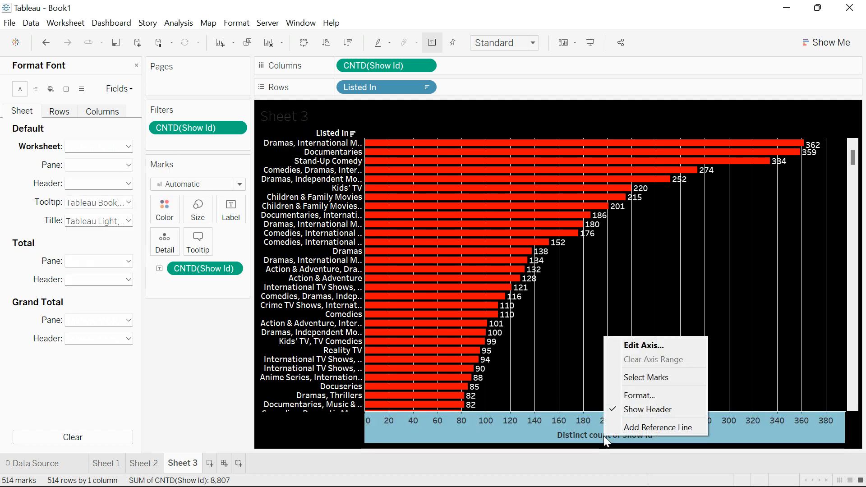
left_click(630, 347)
left_click(415, 335)
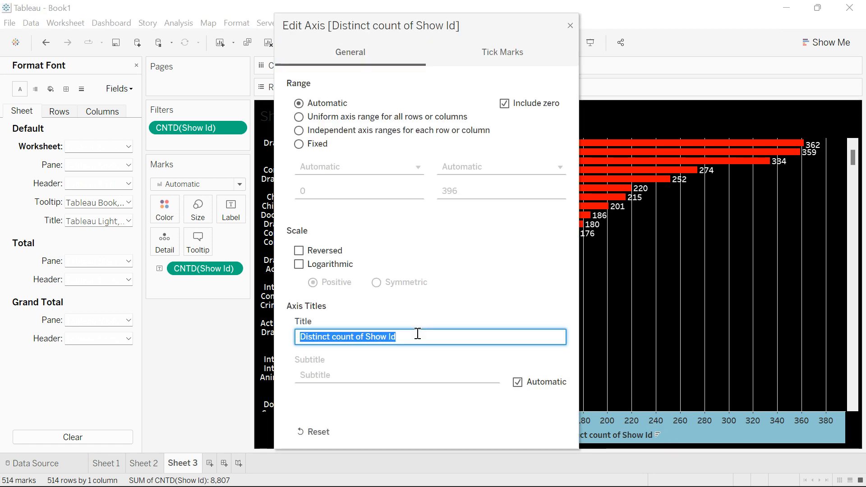
key("BackSpace")
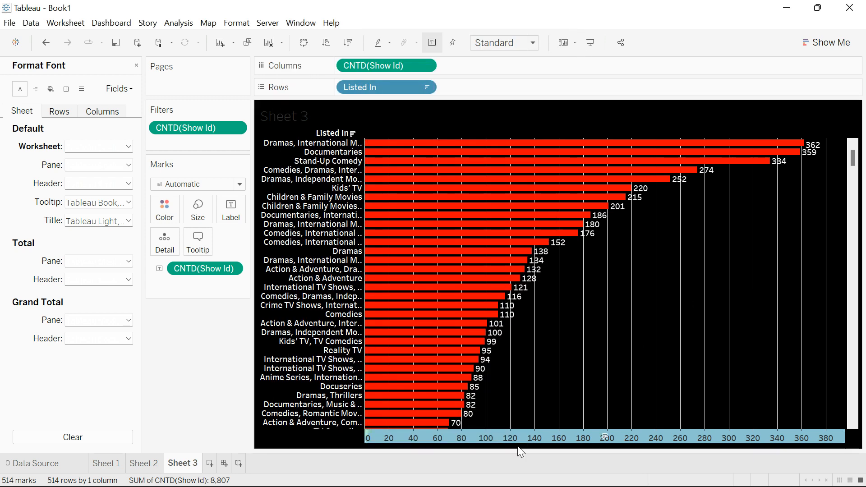
left_click(581, 449)
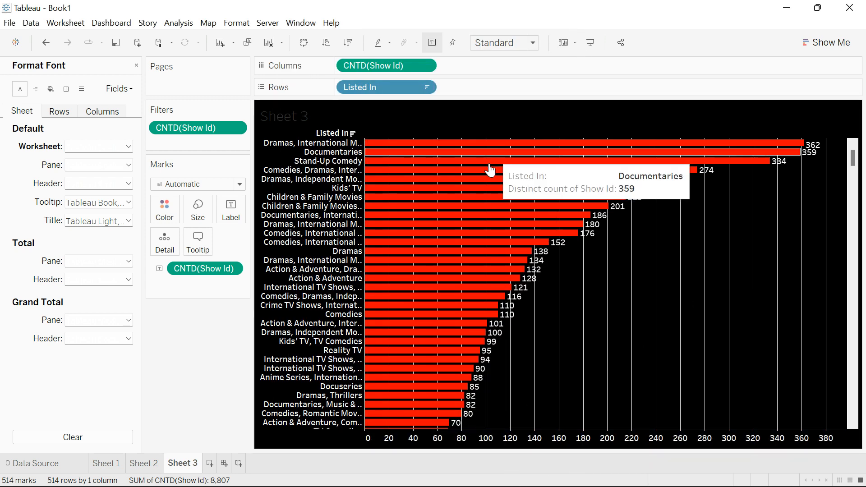
Step: Show the filter card for the distinct count of Show Id and inspect its filter settings, closing them without changes
left_click(425, 67)
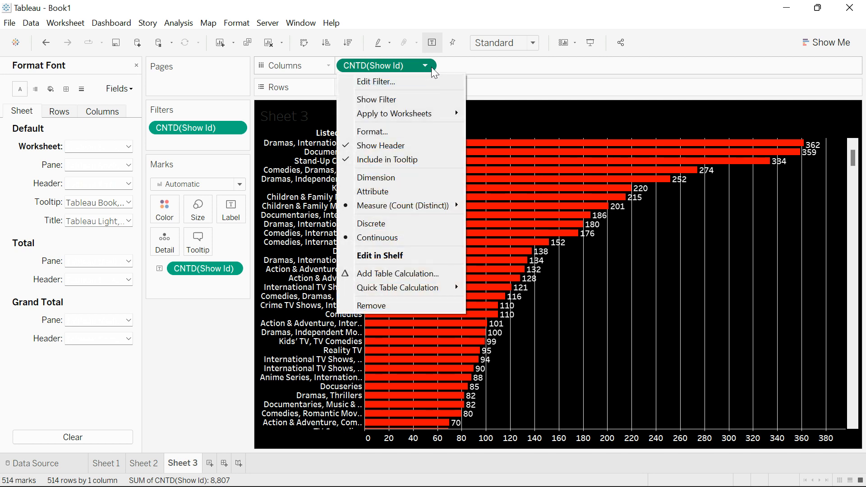
left_click(415, 131)
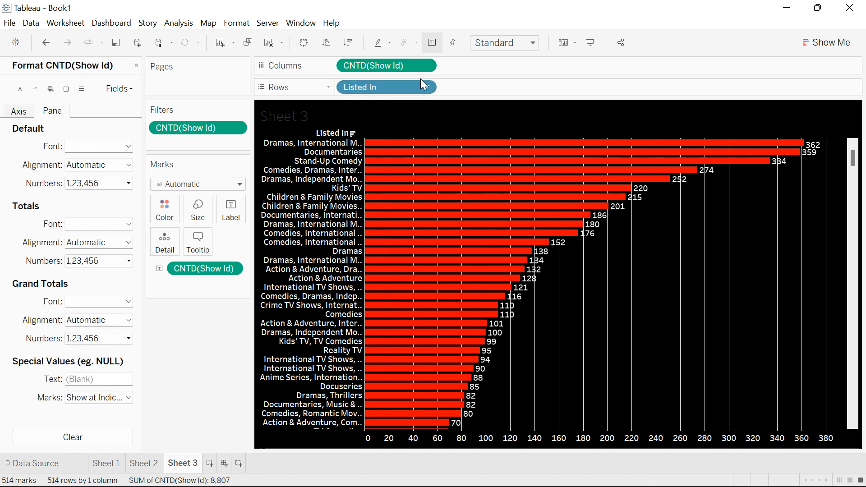
left_click(425, 66)
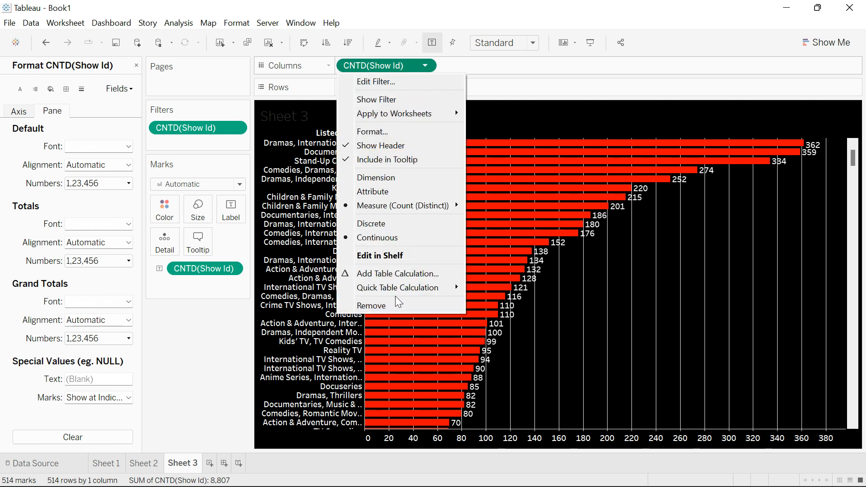
left_click(395, 101)
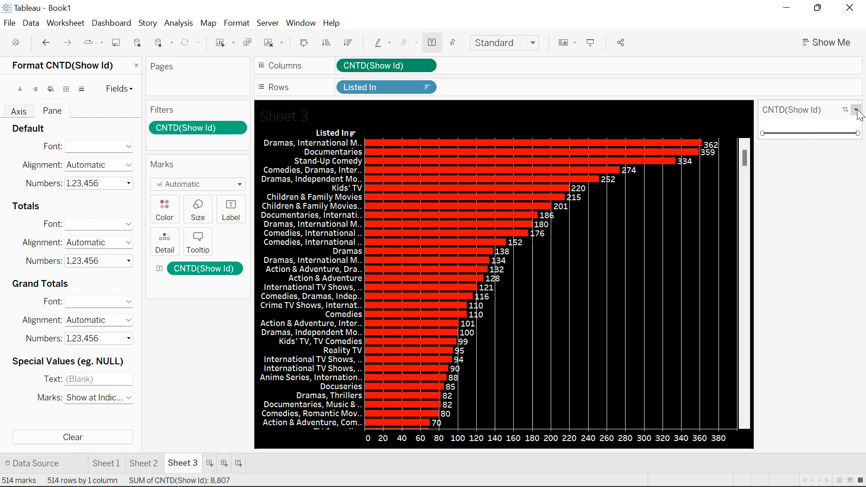
left_click(856, 110)
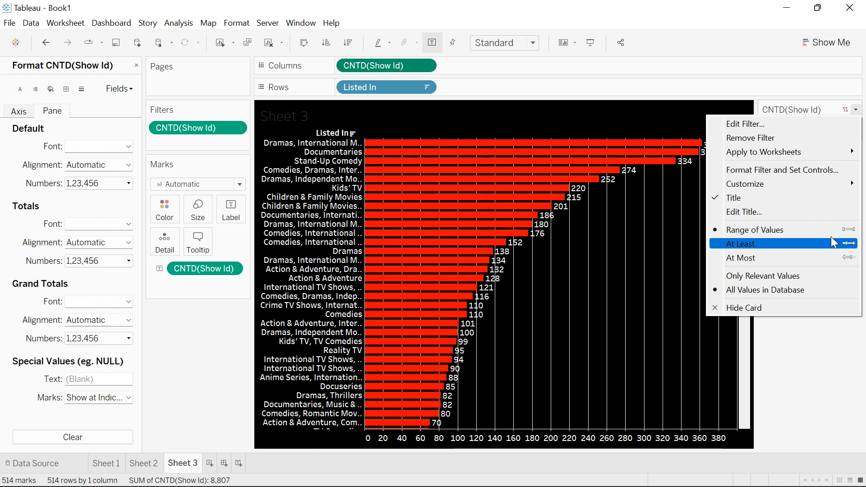
left_click(776, 125)
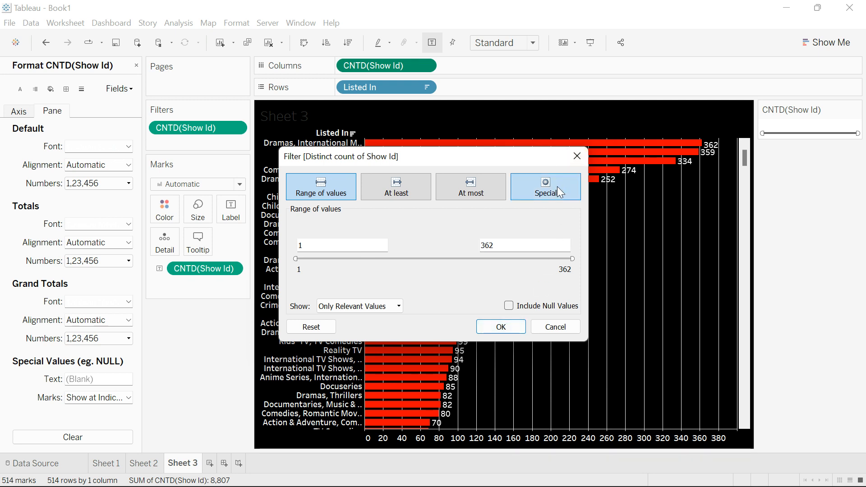
left_click(576, 157)
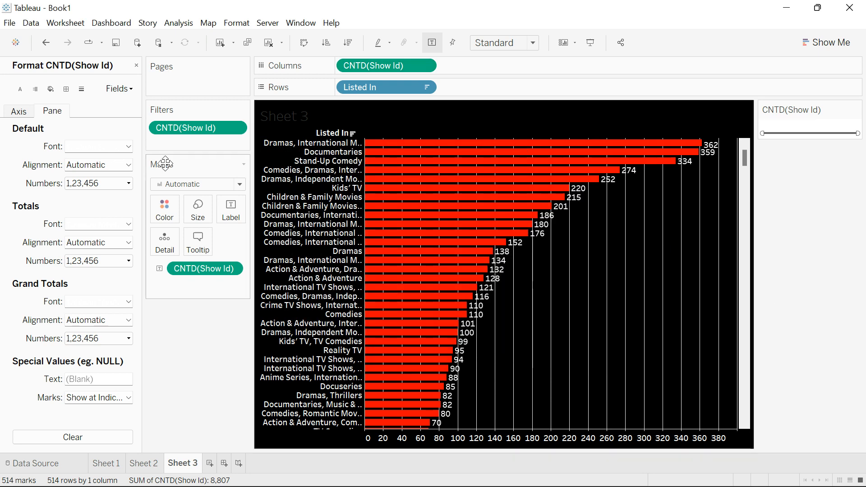
Step: Set the sheet's grid lines to None
left_click(81, 89)
left_click(79, 149)
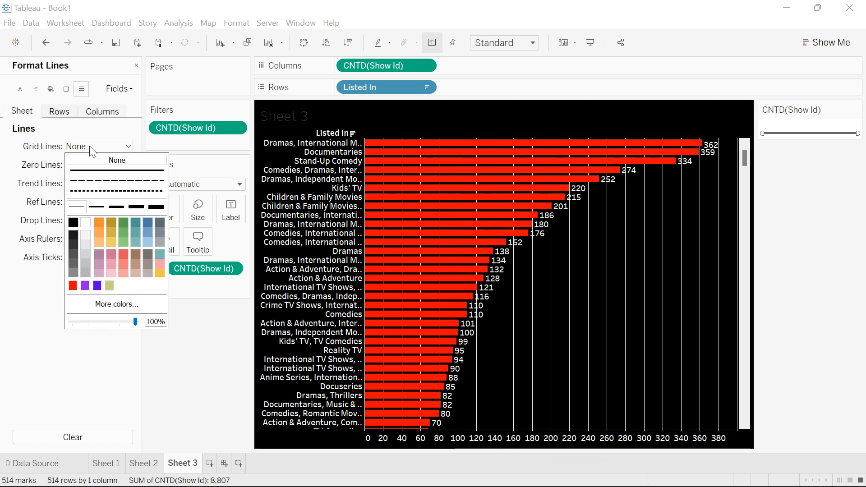
left_click(100, 162)
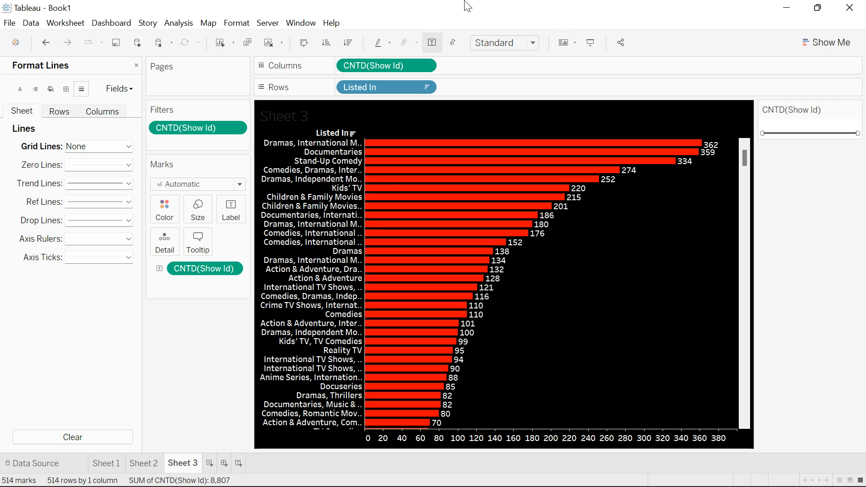
Step: Filter Listed In to the top 10 by Count (Distinct) of Show Id and fit the chart to Entire View
left_click_drag(403, 89, 217, 147)
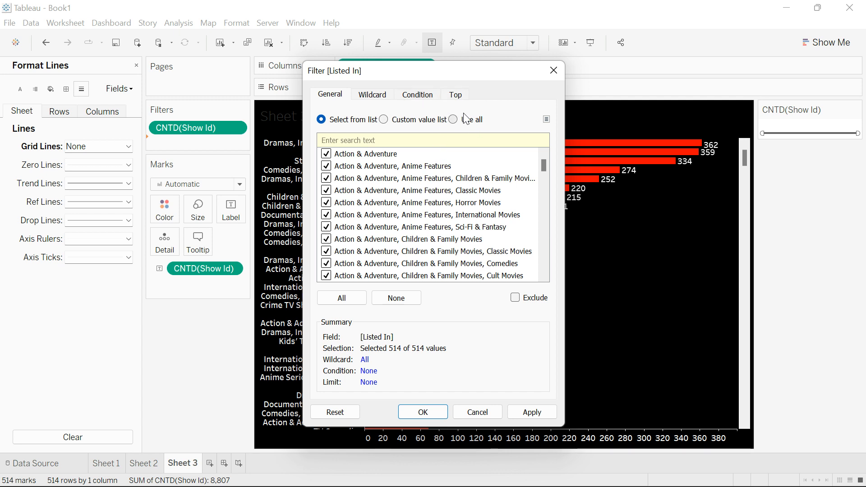
left_click(457, 96)
left_click(332, 128)
double_click(412, 144)
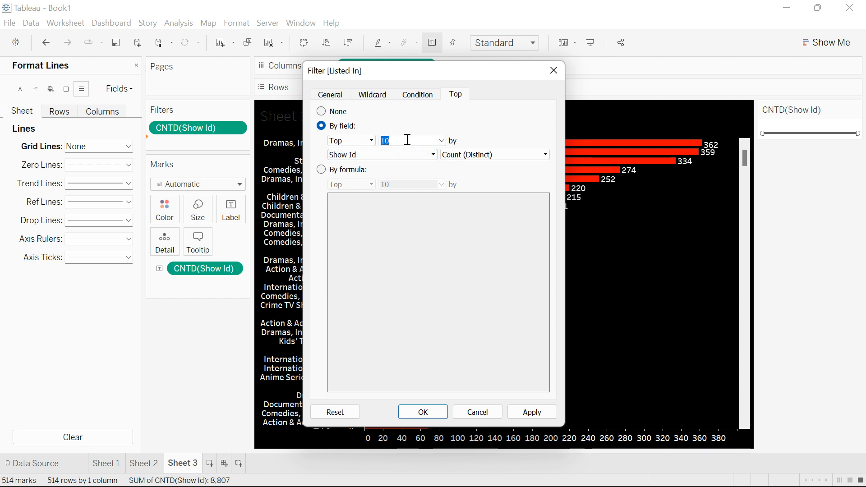
left_click(532, 412)
left_click(436, 408)
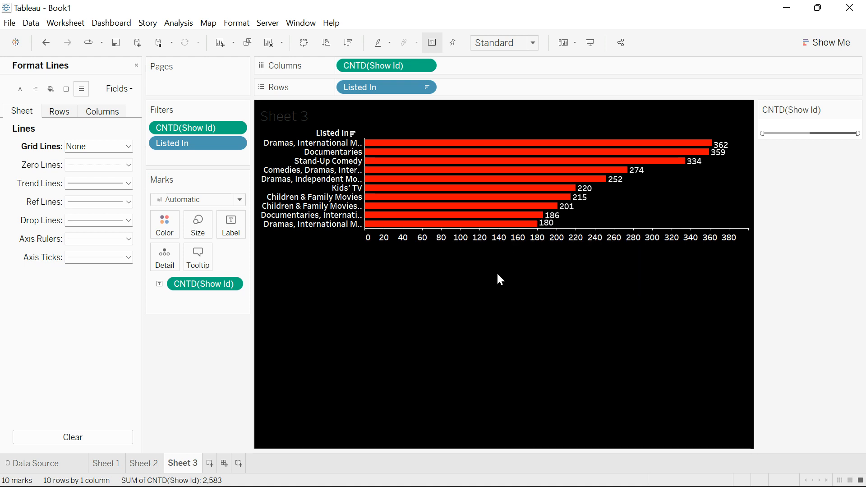
left_click(503, 42)
left_click(504, 92)
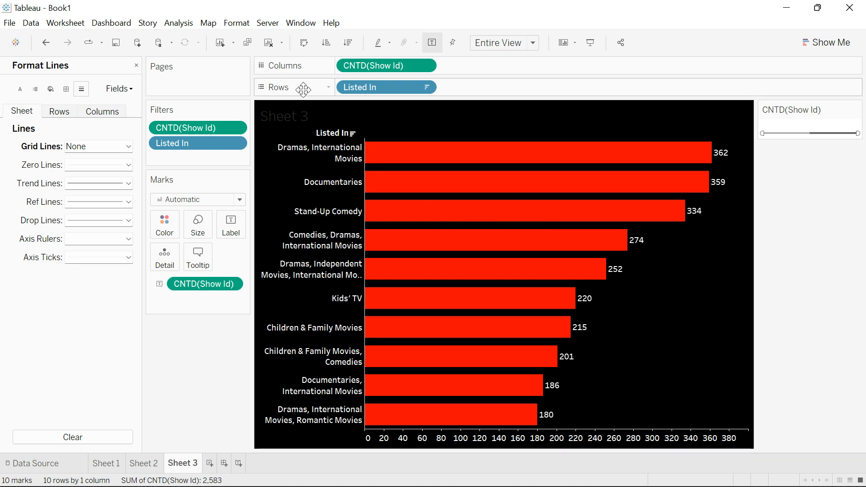
Step: Replace the Sheet 3 title with "TOP 10" in bold, centered red text
double_click(299, 108)
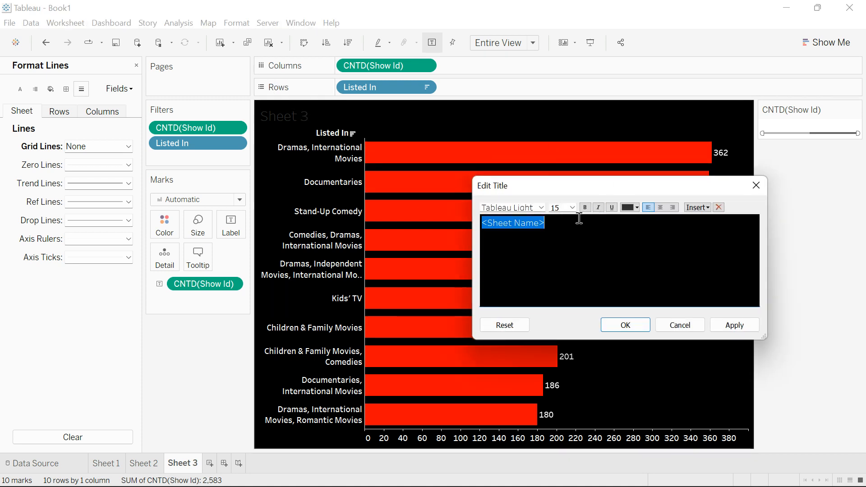
type("TO")
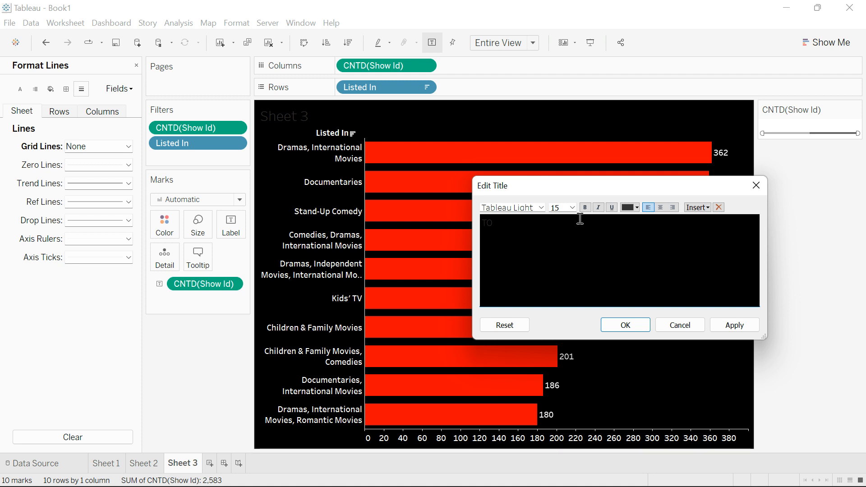
type("P 10")
key("ctrl+a")
left_click(586, 208)
left_click(659, 206)
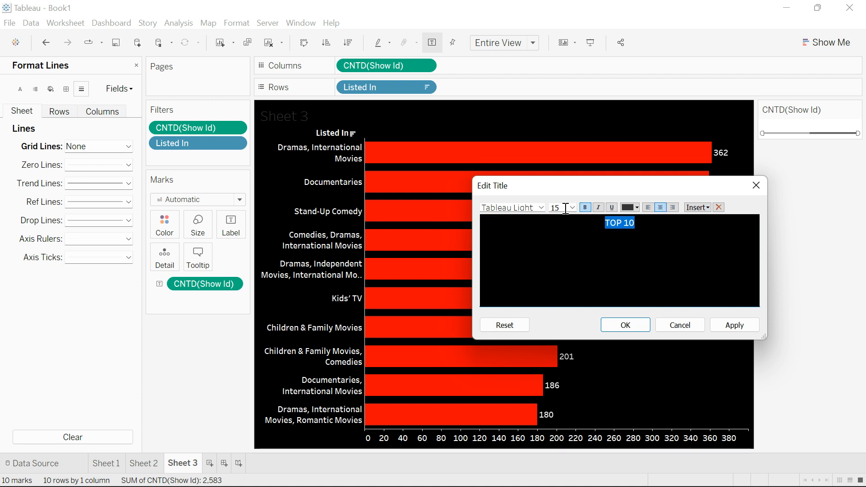
left_click(631, 207)
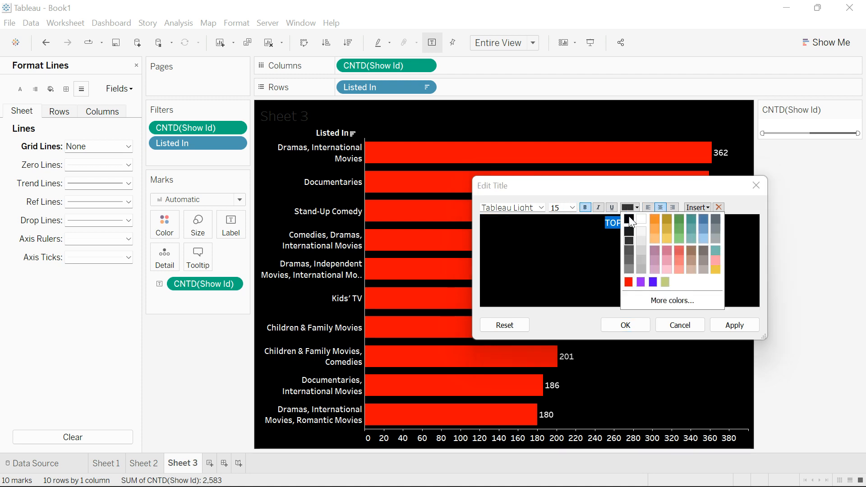
left_click(634, 291)
left_click(713, 325)
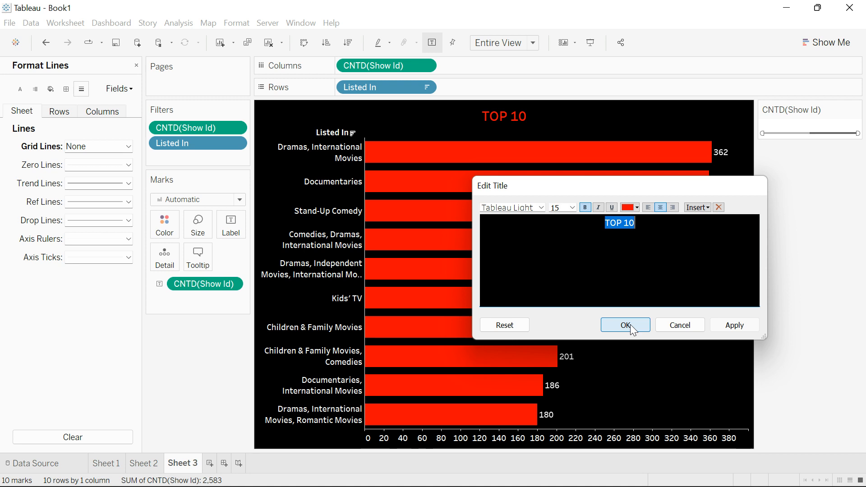
left_click(626, 325)
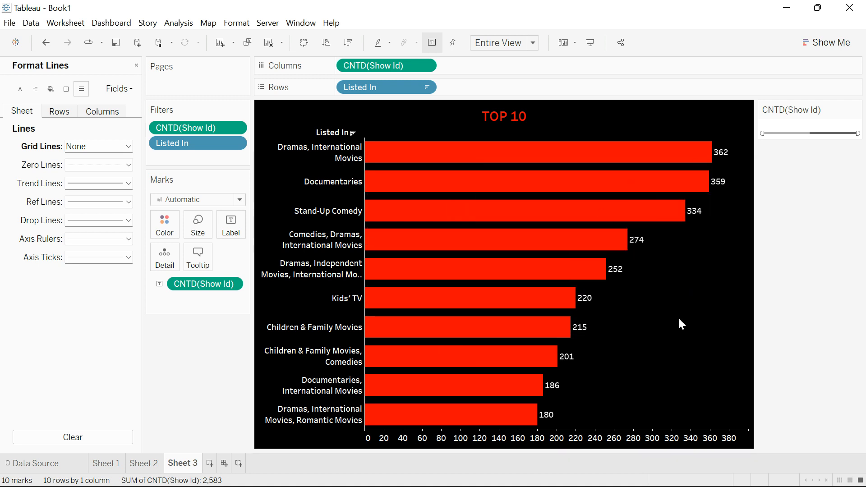
left_click(146, 462)
left_click(107, 467)
left_click(141, 464)
left_click(180, 464)
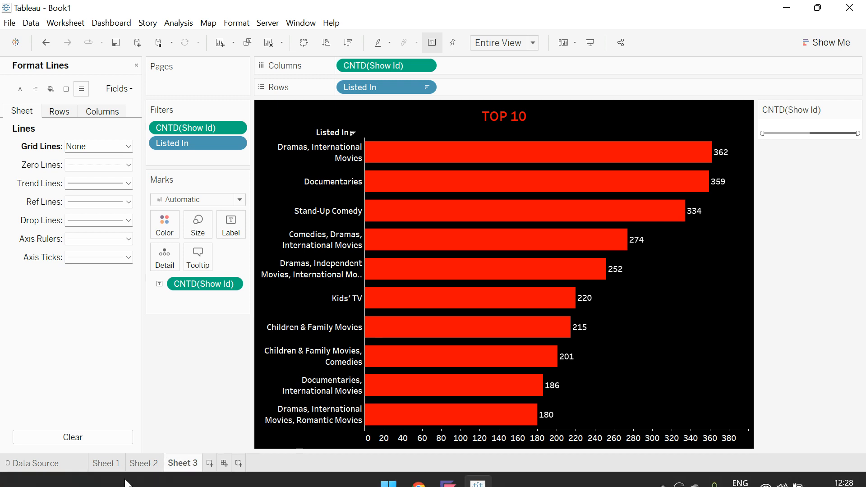
Step: Create a new worksheet charting Rating in columns against the Count (Distinct) of Show Id in rows
left_click(210, 464)
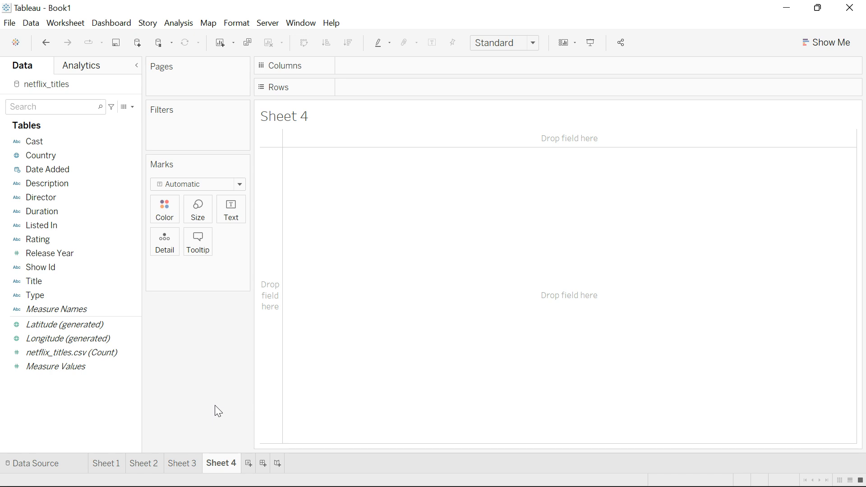
left_click_drag(63, 240, 397, 66)
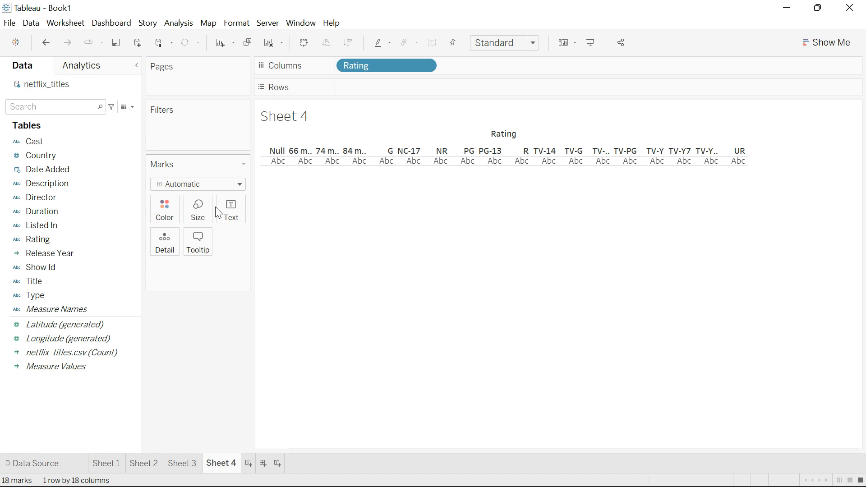
left_click(51, 241)
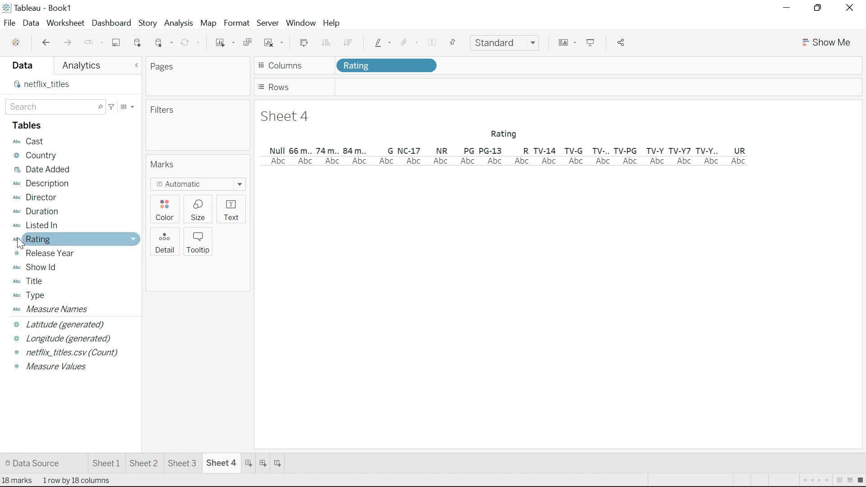
left_click_drag(69, 268, 409, 119)
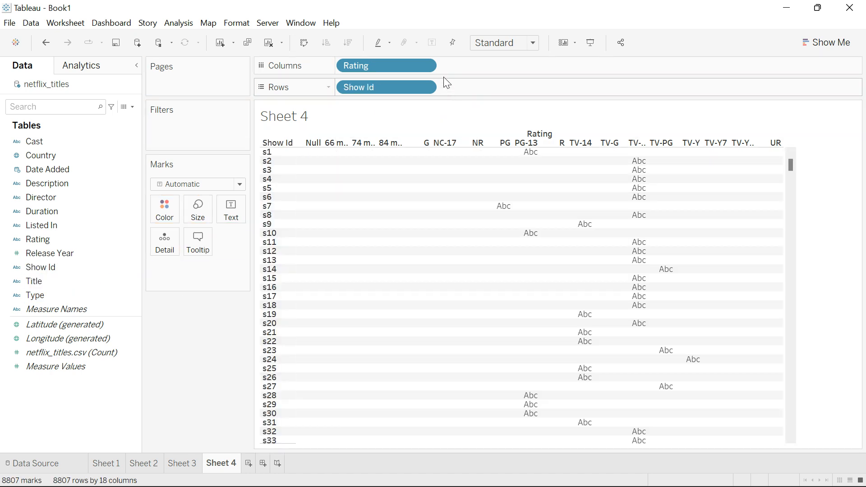
left_click(424, 86)
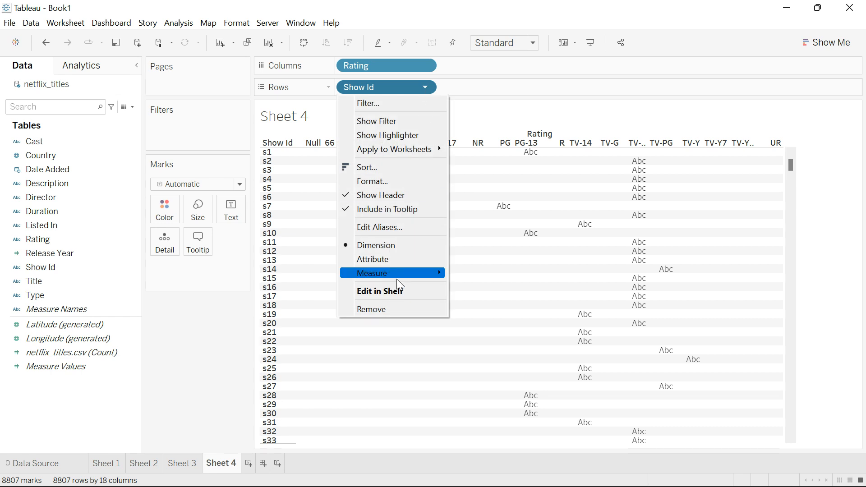
mouse_move(398, 279)
left_click(483, 315)
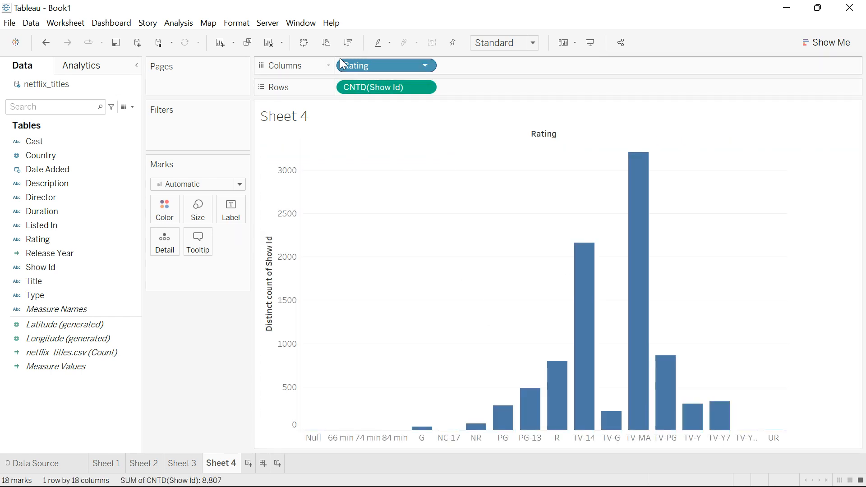
Step: Sort the ratings in descending order and label the bars with the distinct count of Show Id
left_click(348, 43)
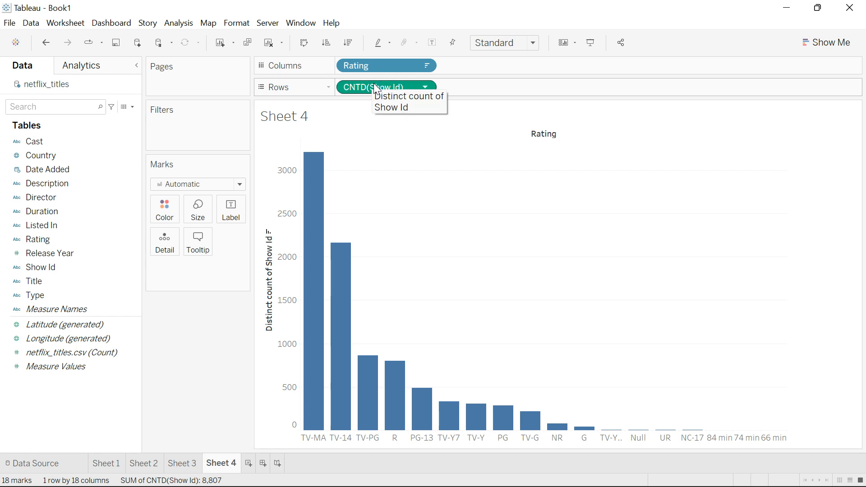
left_click_drag(372, 89, 232, 208)
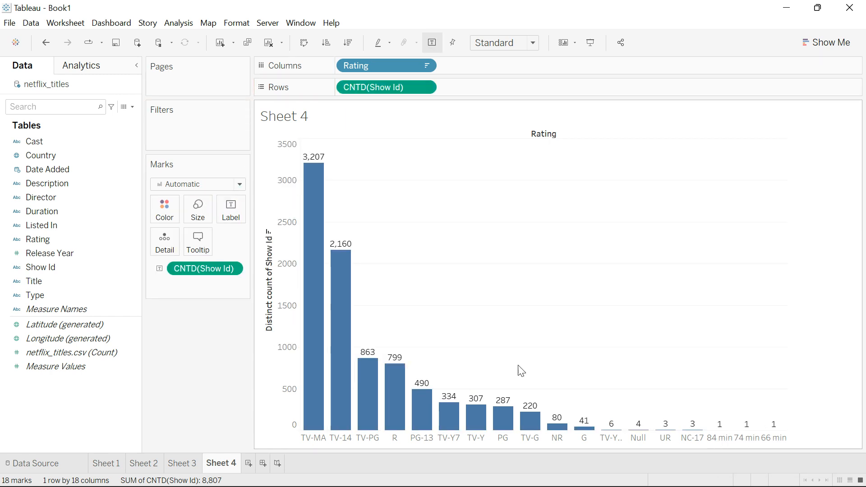
Step: Color the rating bars red and set the worksheet shading to black
left_click(176, 211)
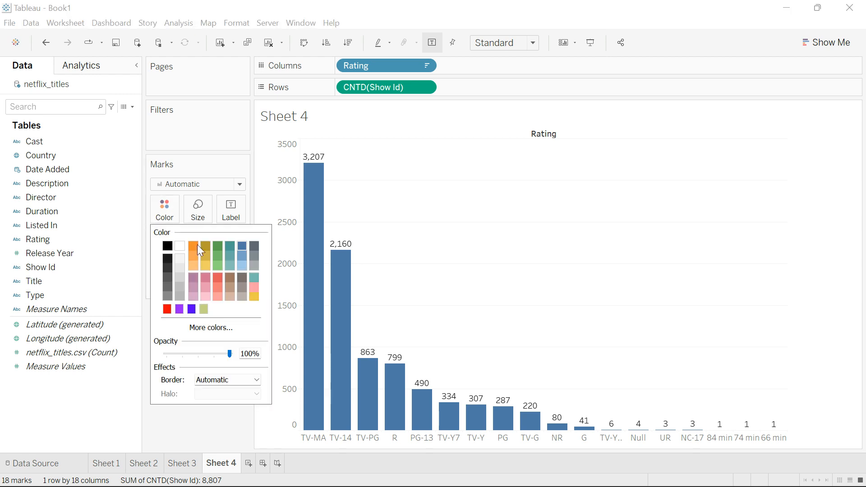
left_click(166, 309)
right_click(498, 178)
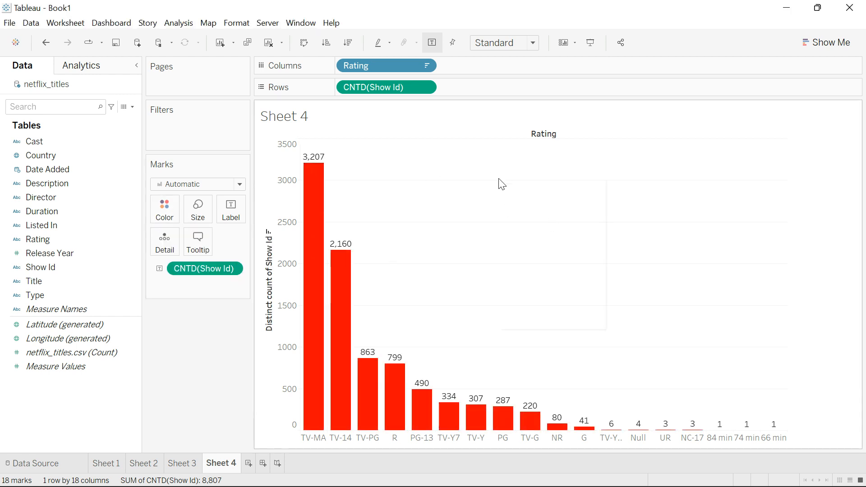
left_click(547, 245)
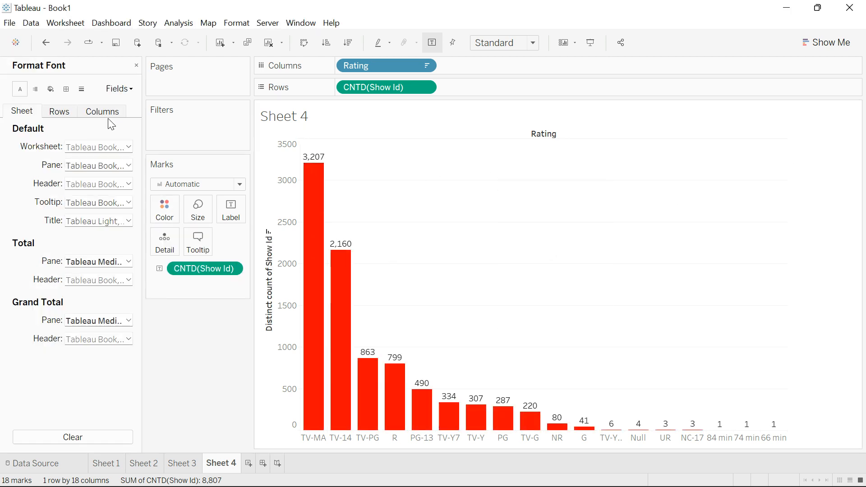
left_click(50, 89)
left_click(93, 147)
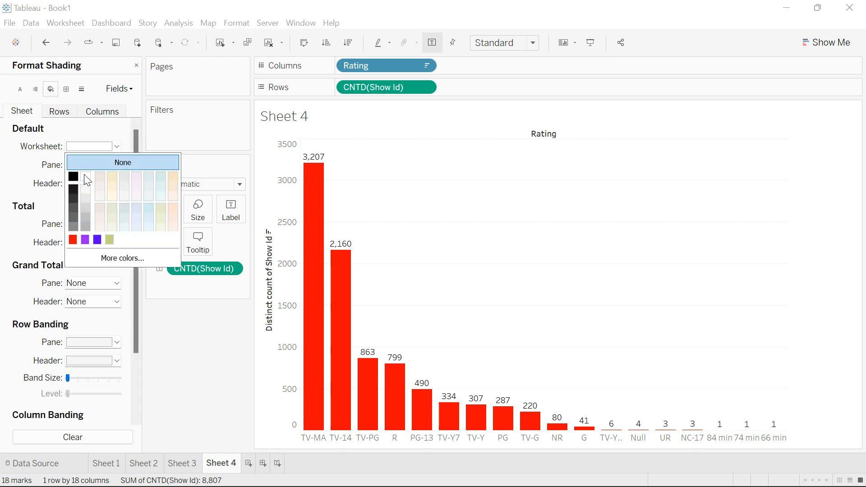
left_click(73, 176)
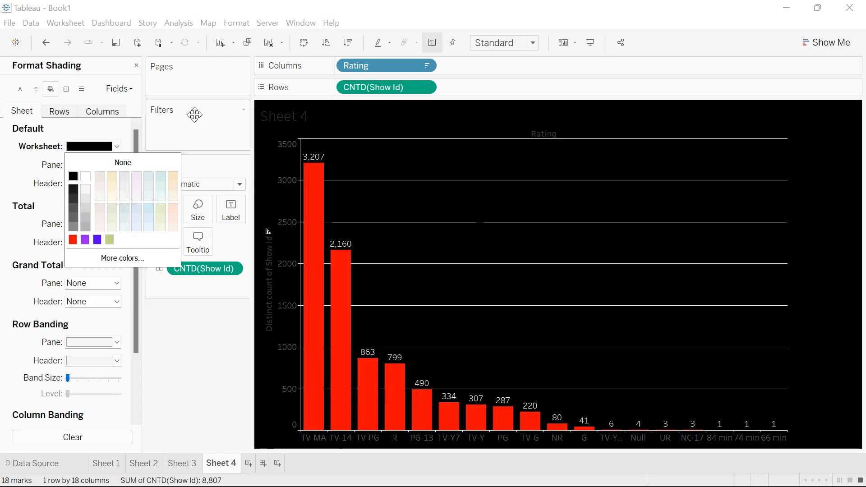
Step: Set the grid lines of the rows to None
left_click(72, 118)
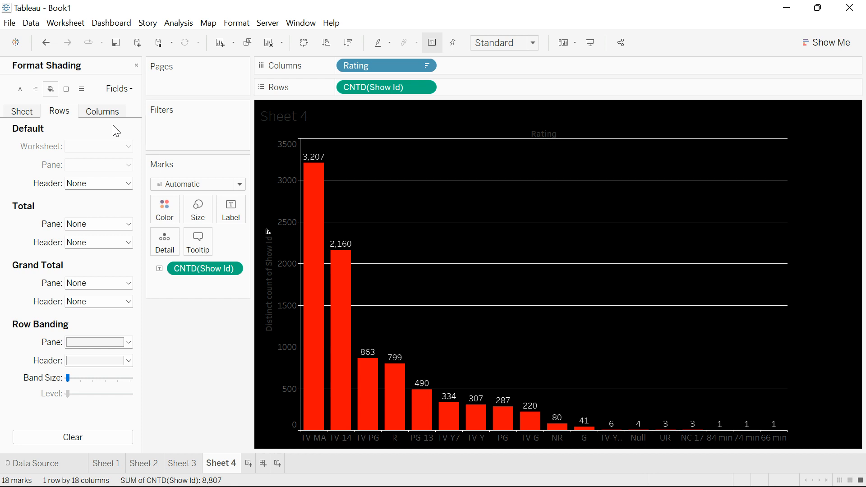
left_click(81, 89)
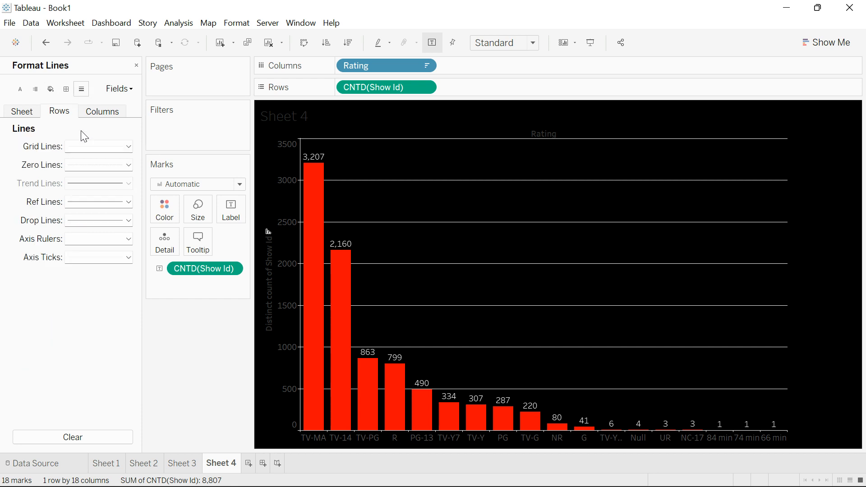
left_click(89, 147)
left_click(106, 160)
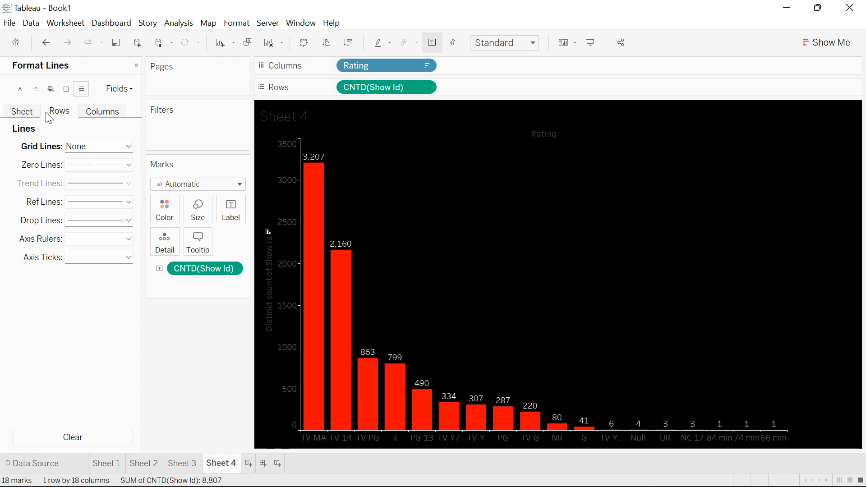
left_click(21, 110)
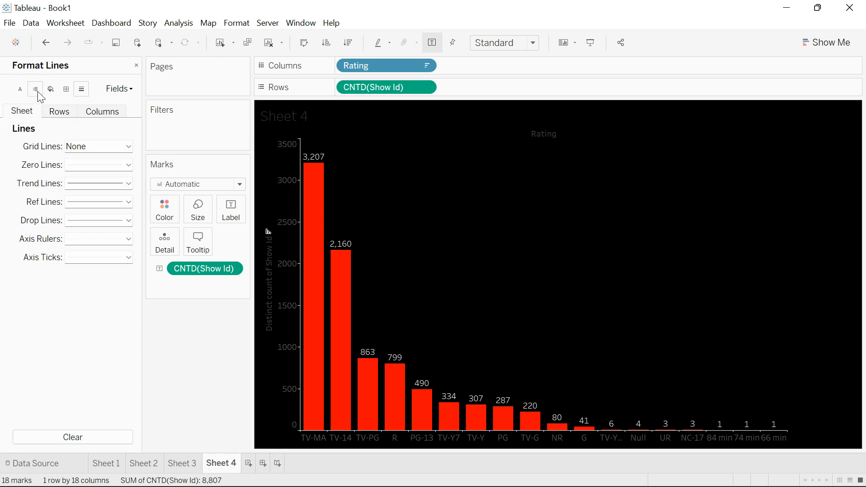
Step: Set the worksheet font to bold white and open the format settings of the Rating field label
left_click(20, 89)
left_click(93, 165)
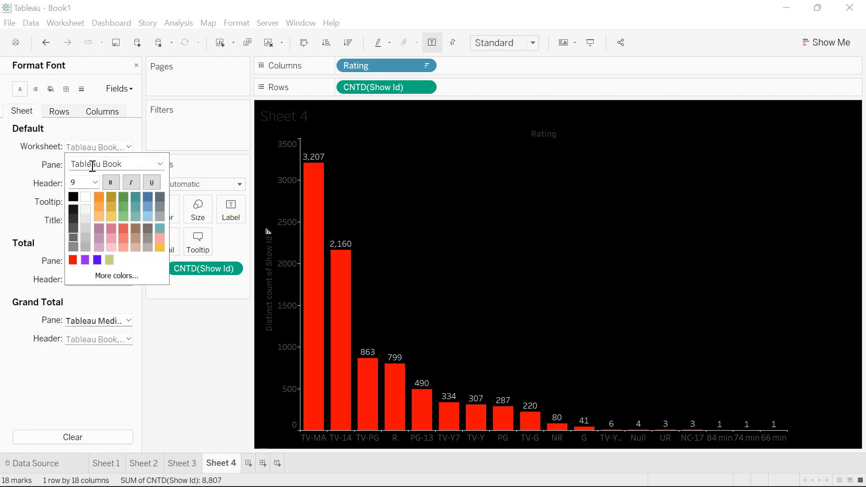
left_click(110, 182)
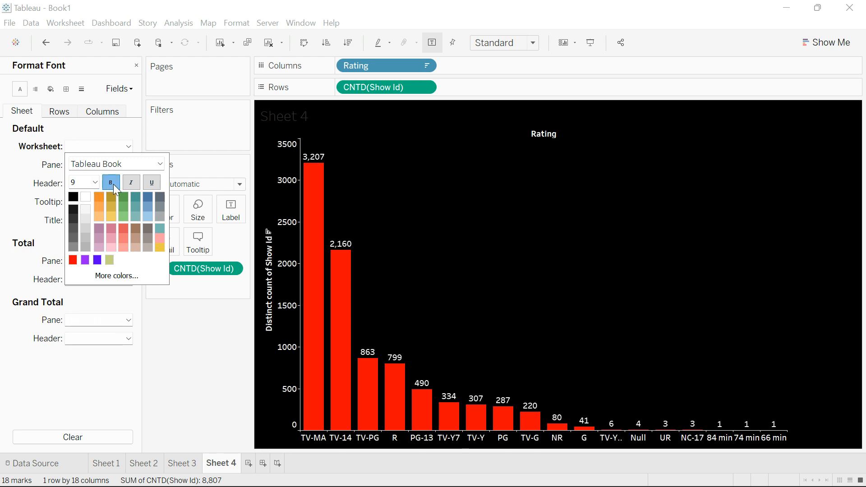
right_click(537, 136)
left_click(592, 172)
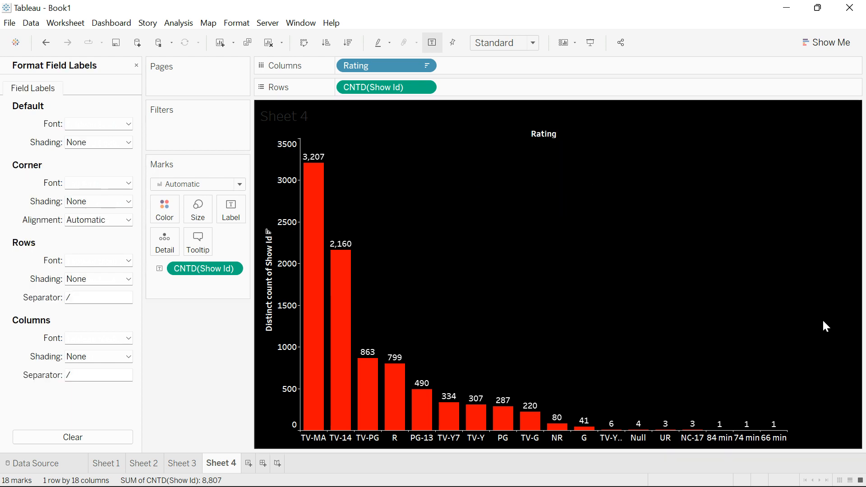
Step: Replace the Sheet 4 title with "Ratings" in bold red text
double_click(283, 114)
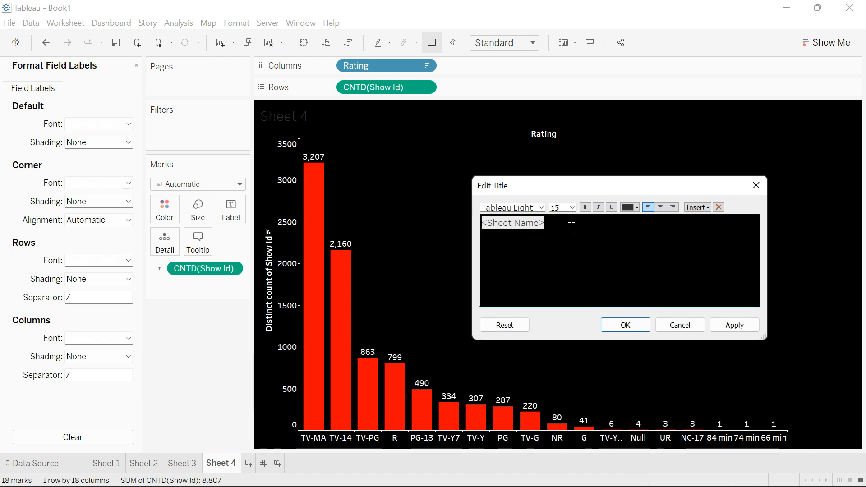
type("Ra")
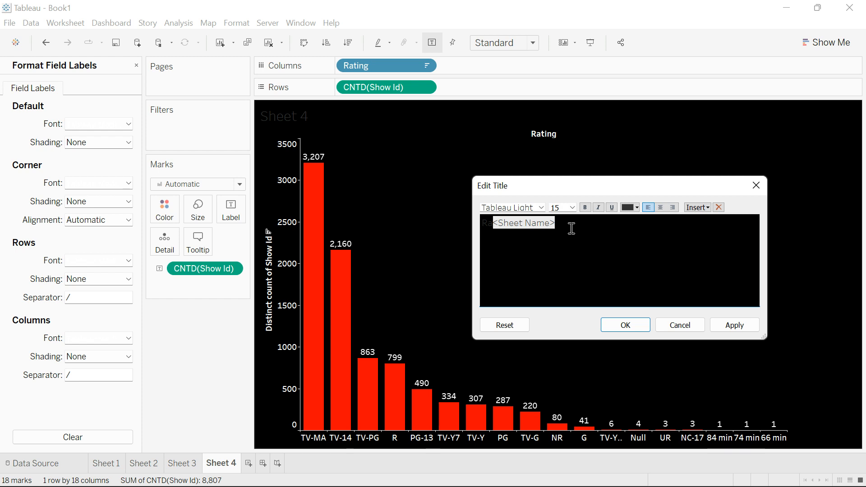
type("t")
key("ctrl+a")
key("BackSpace")
type("Ratings")
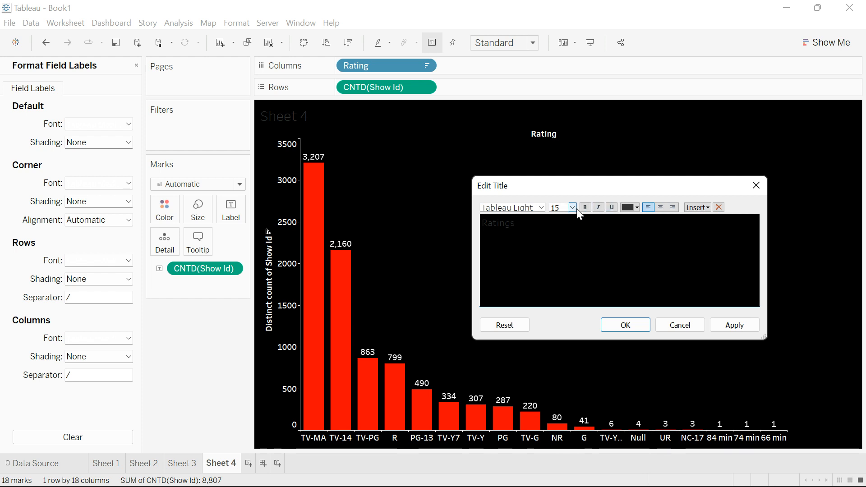
key("ctrl+a")
left_click(585, 207)
left_click(635, 206)
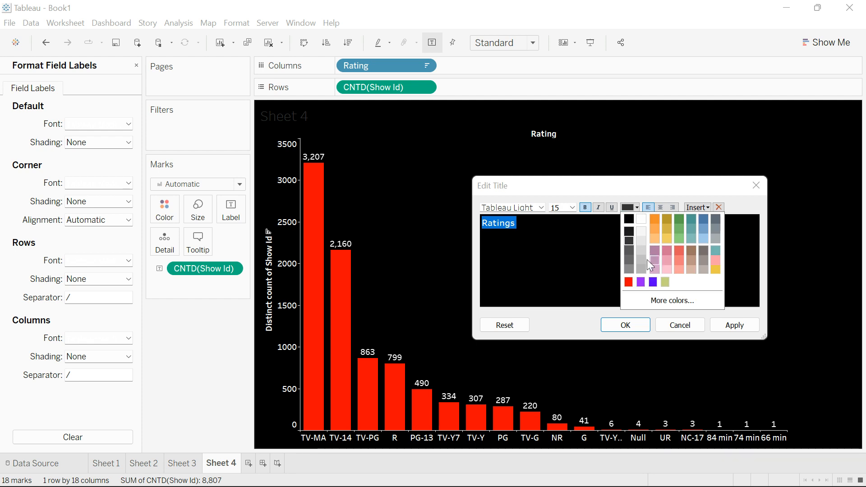
left_click(628, 282)
left_click(713, 324)
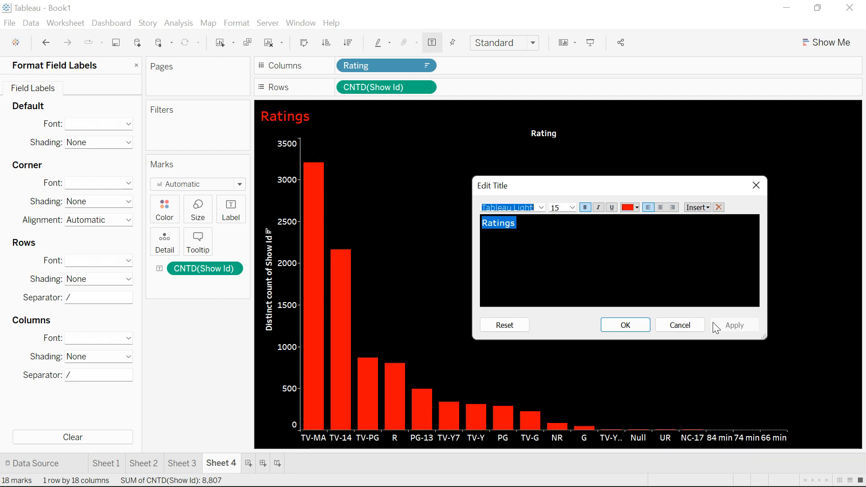
left_click(625, 325)
Step: Center the Ratings title above the chart
double_click(295, 120)
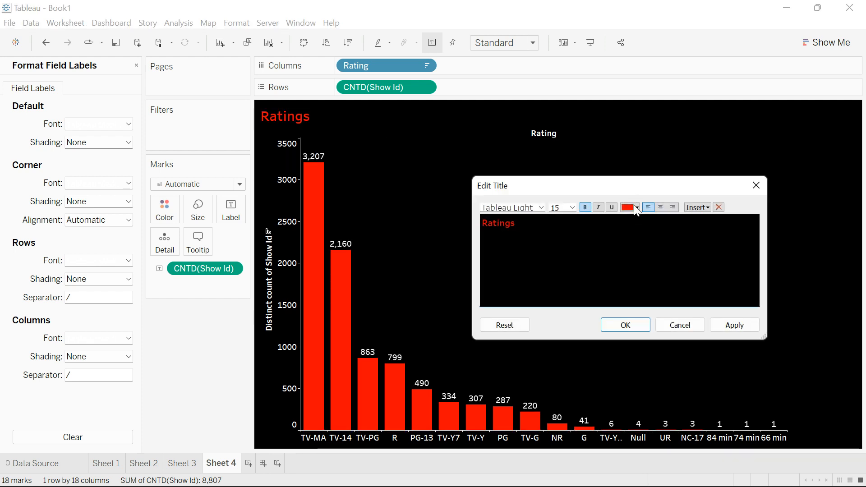
left_click(661, 208)
left_click(734, 325)
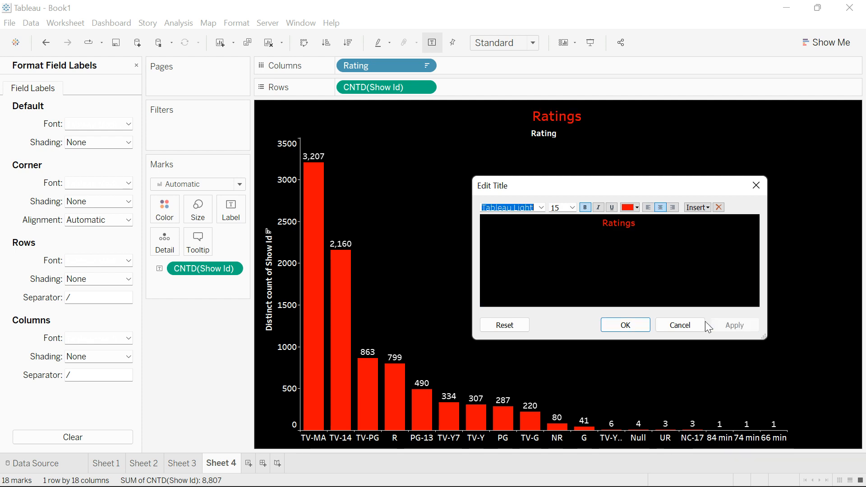
left_click(629, 326)
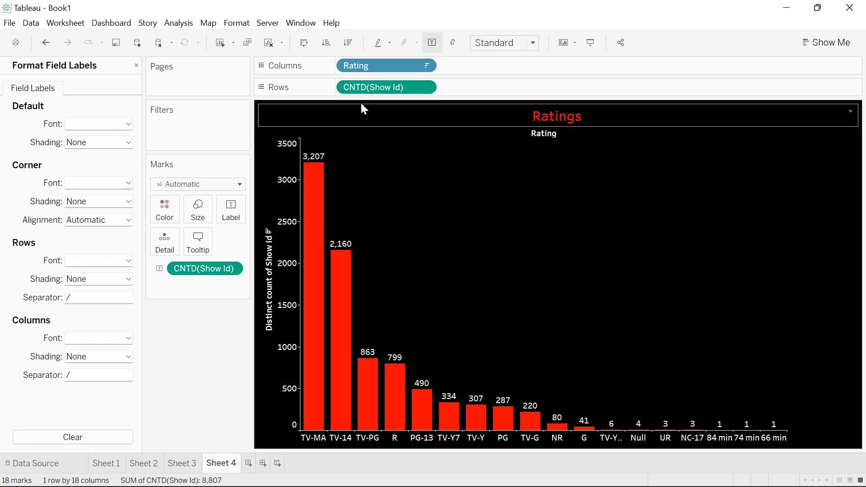
Step: Create a new worksheet and add the Description field as its text
left_click(249, 464)
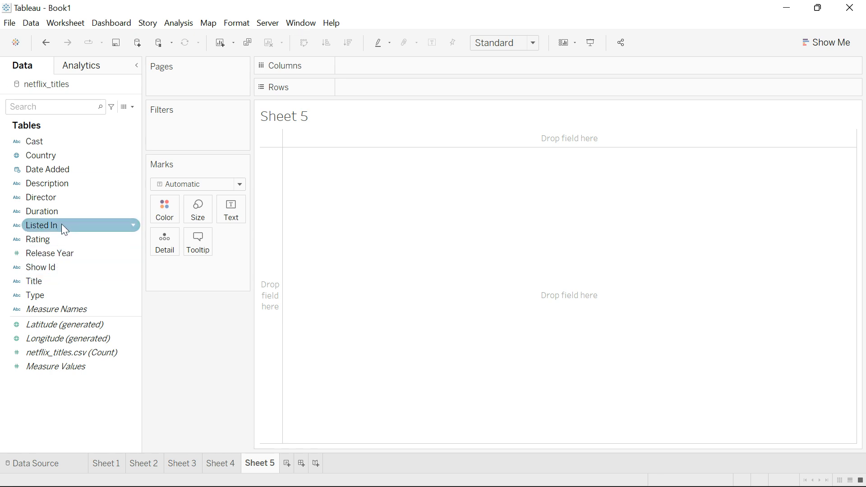
left_click_drag(27, 183, 224, 216)
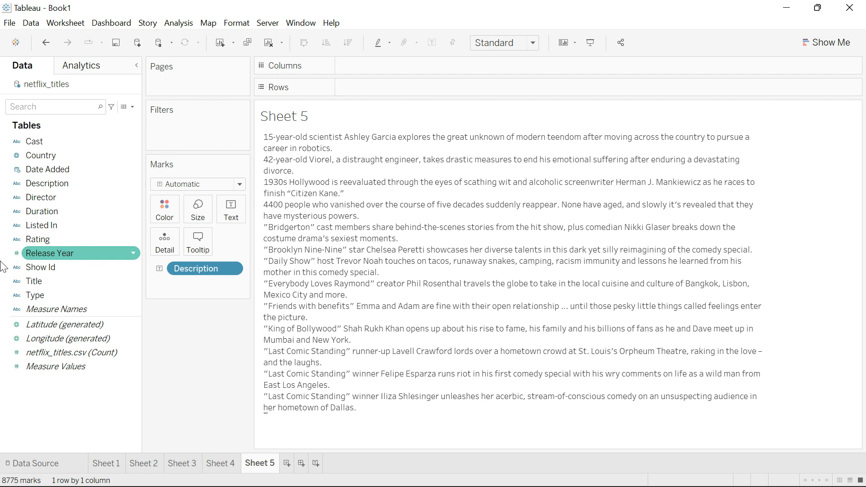
Step: Show a filter for the Type field beside the description view
left_click_drag(47, 293, 181, 128)
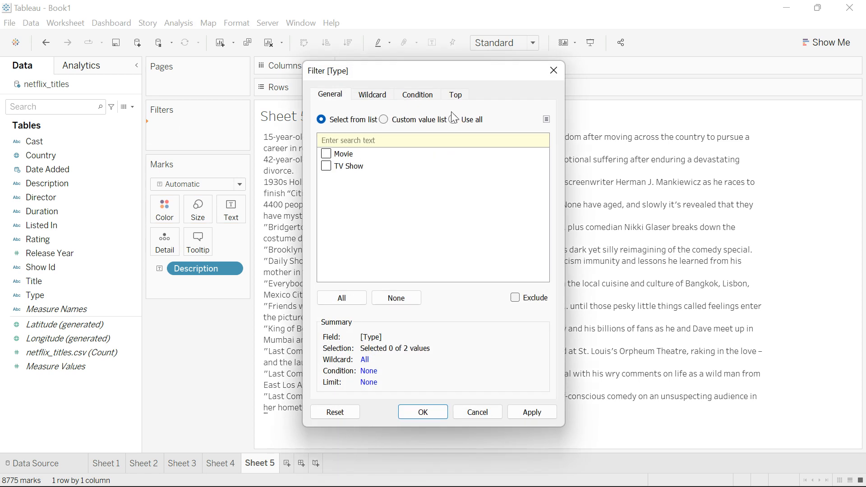
left_click(560, 71)
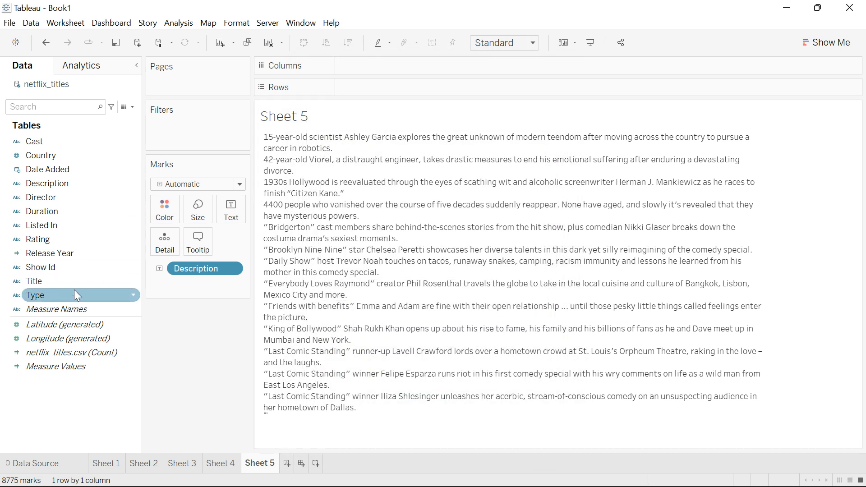
left_click(134, 295)
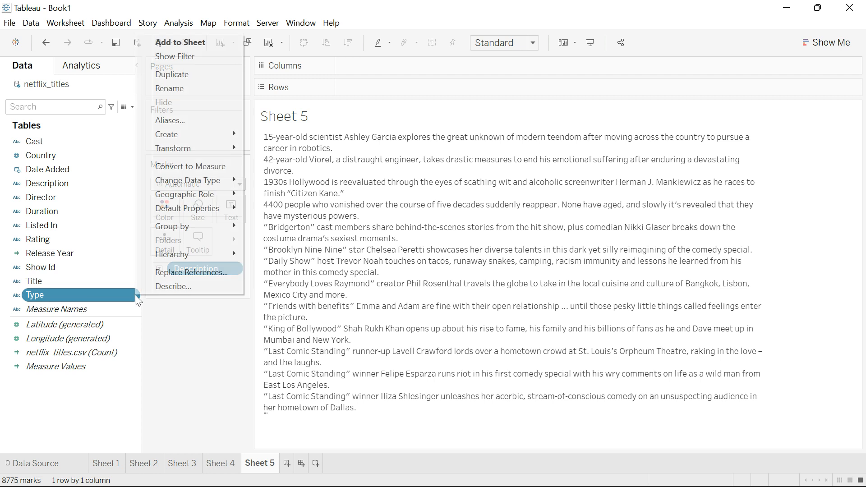
left_click(193, 56)
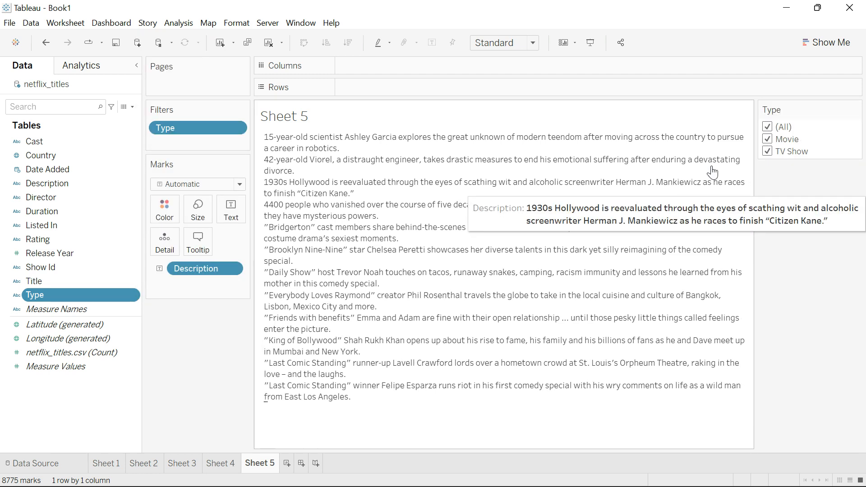
Step: Hide the "All" value in the Type filter and make it a single value dropdown
left_click(854, 111)
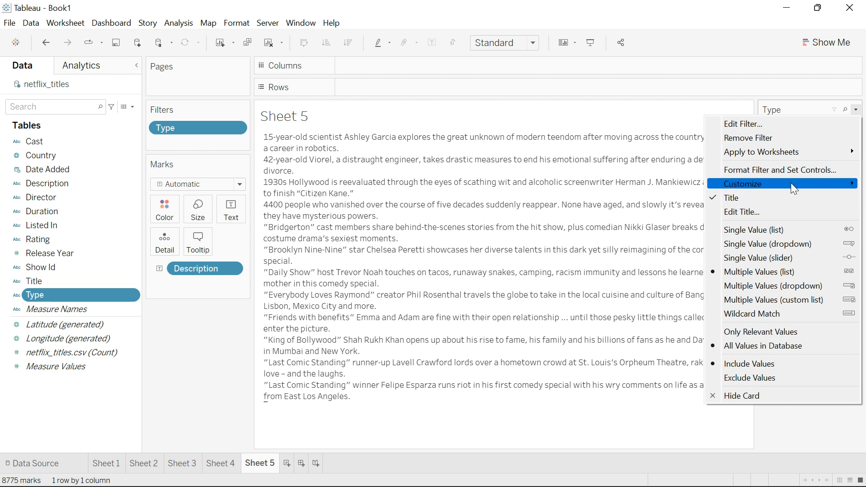
mouse_move(776, 184)
left_click(653, 187)
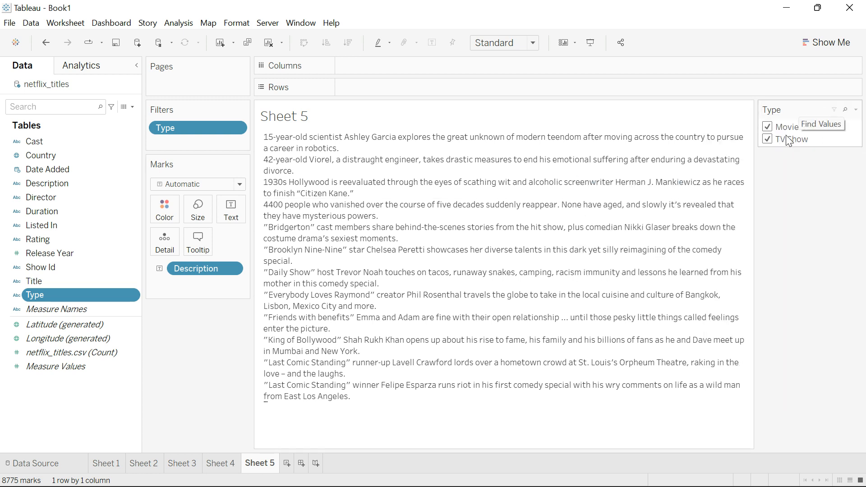
left_click(855, 109)
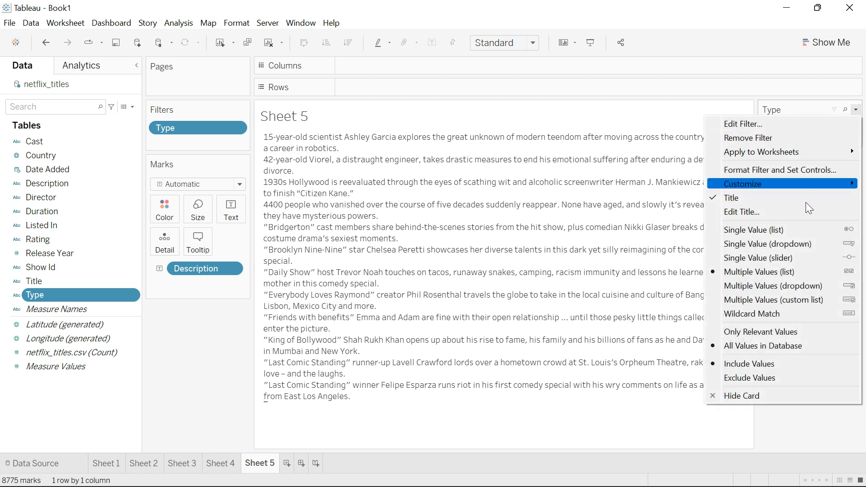
left_click(784, 246)
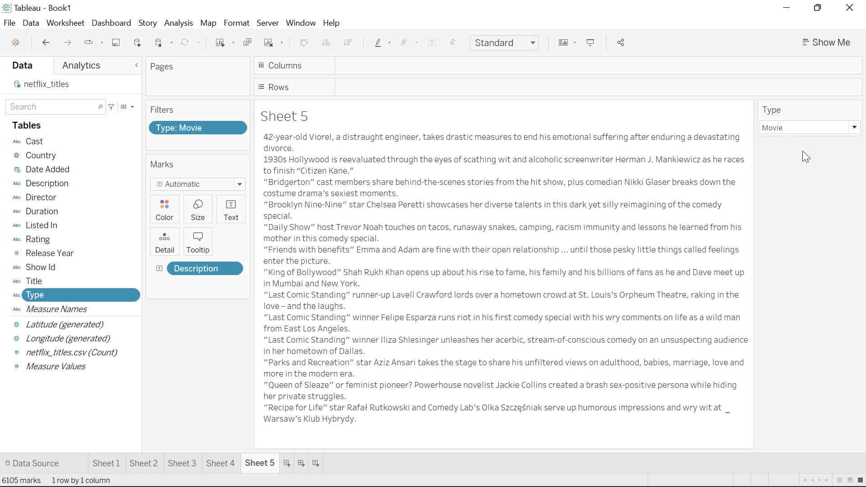
left_click(794, 127)
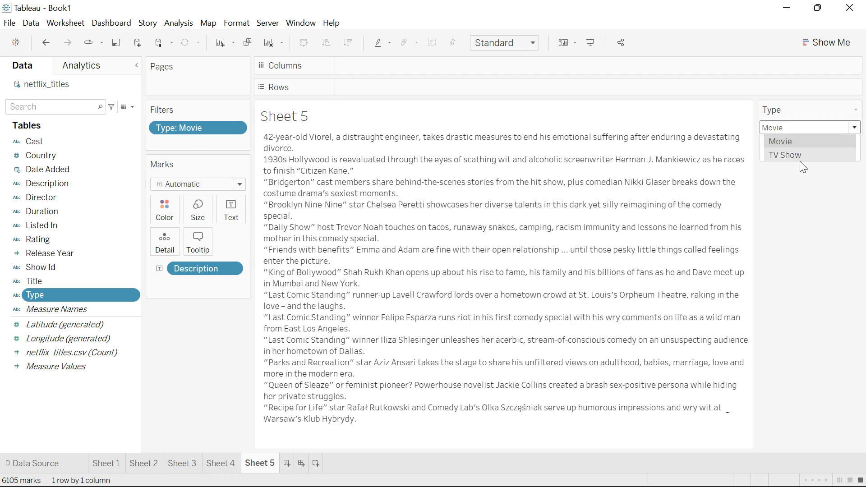
left_click(807, 201)
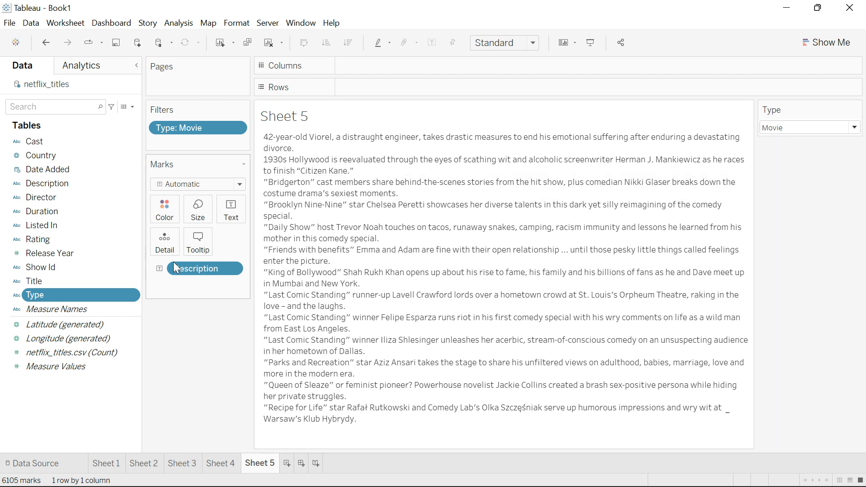
Step: Show a filter for the Title field on the description sheet
left_click(66, 282)
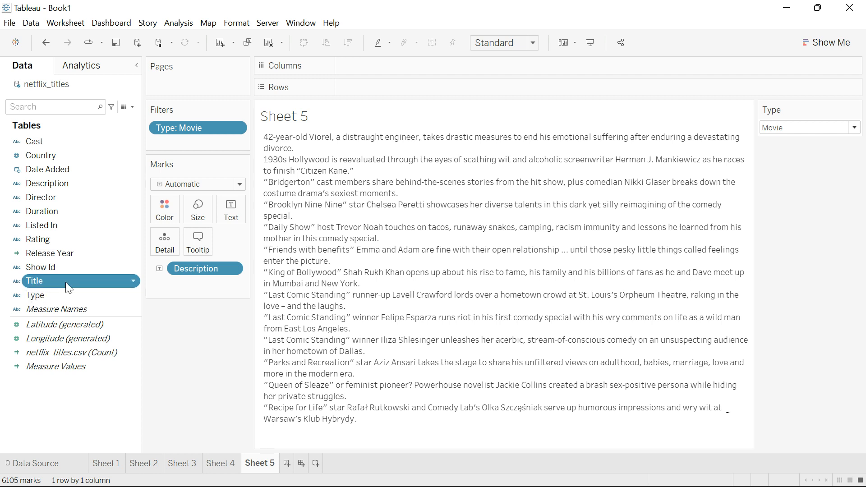
left_click(134, 282)
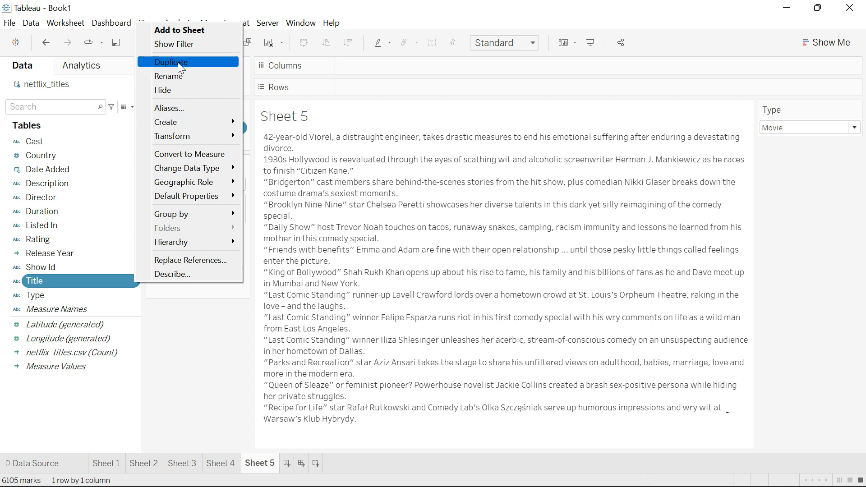
left_click(179, 45)
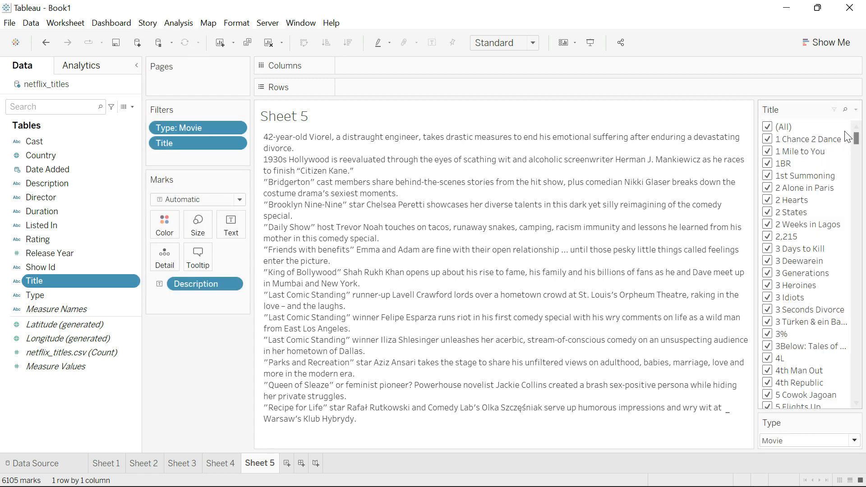
Step: Remove the "All" value from the Title filter and turn it into a single value dropdown
left_click(855, 110)
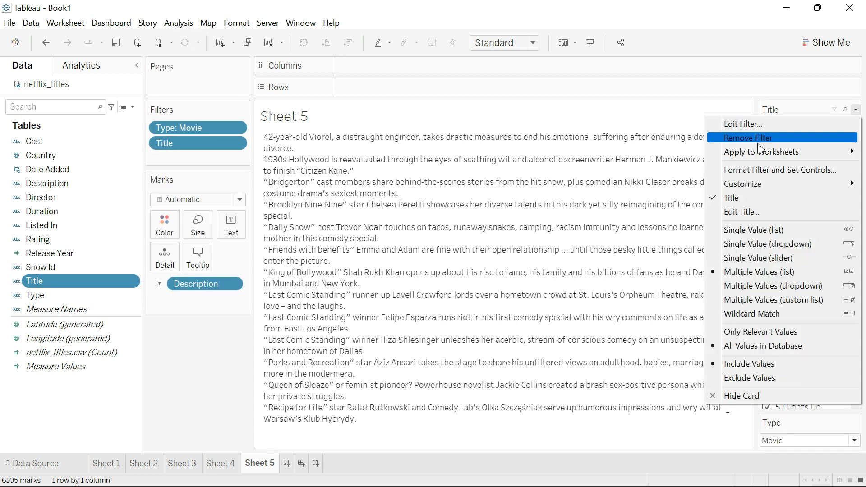
mouse_move(768, 185)
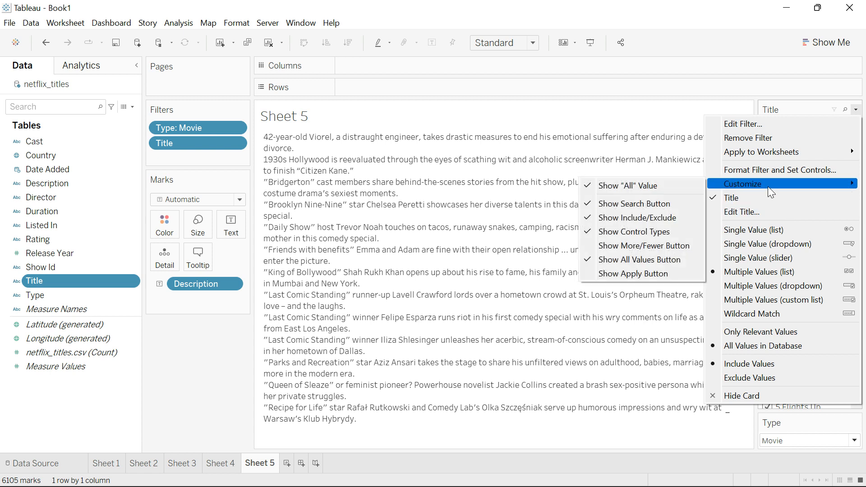
left_click(663, 186)
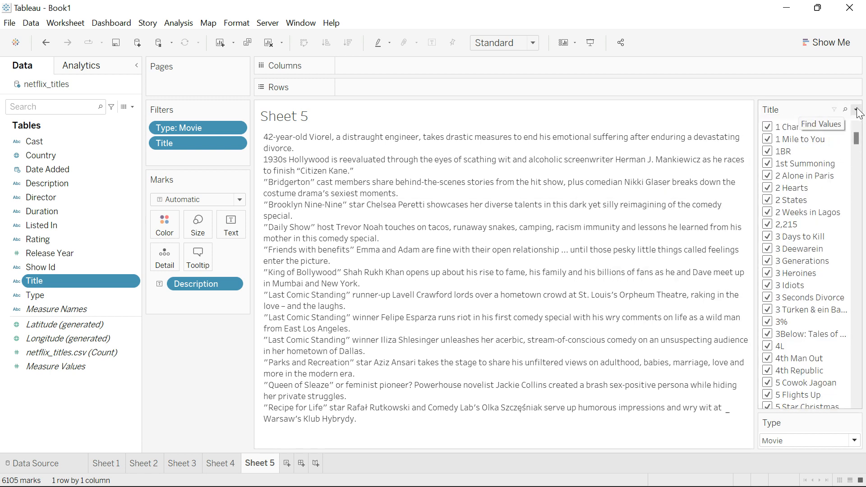
left_click(856, 109)
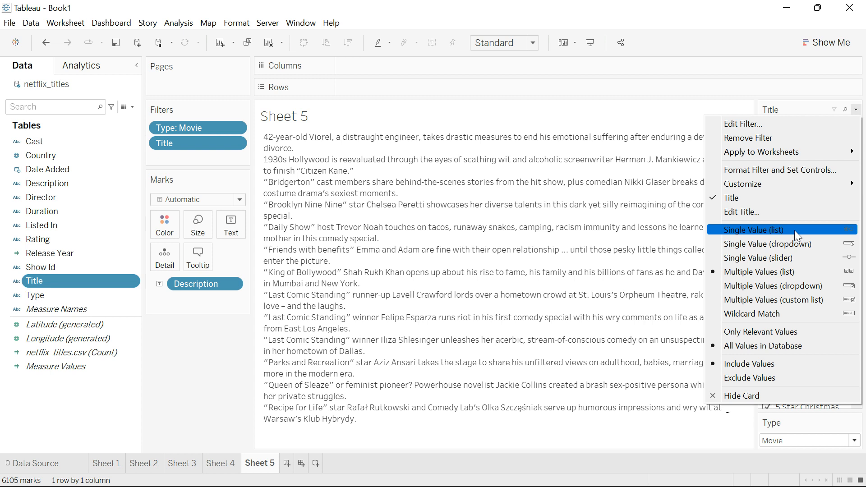
left_click(778, 245)
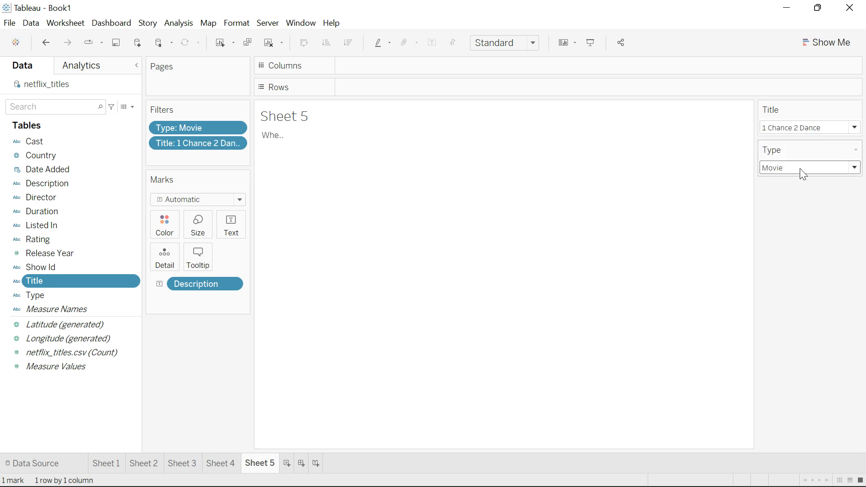
Step: Browse the titles offered by the Title filter without changing the selection
left_click(800, 169)
left_click(811, 130)
left_click(810, 128)
scroll(745, 311, "down", 20)
scroll(756, 302, "down", 20)
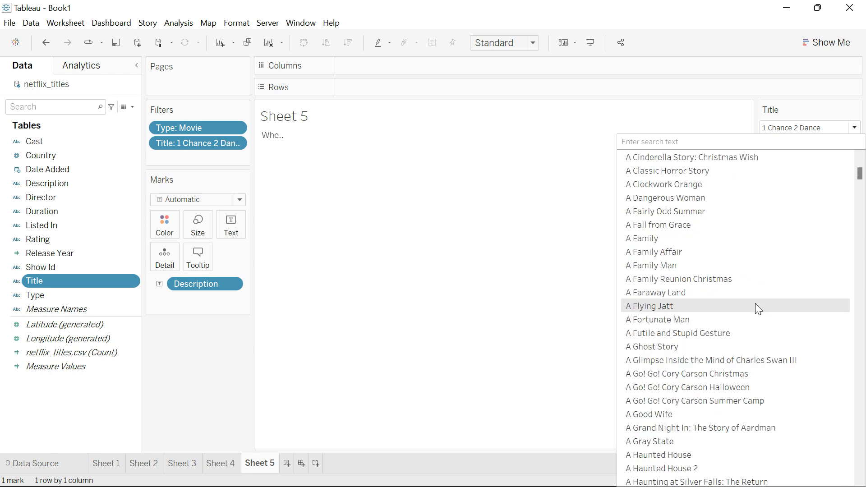
scroll(757, 305, "down", 3)
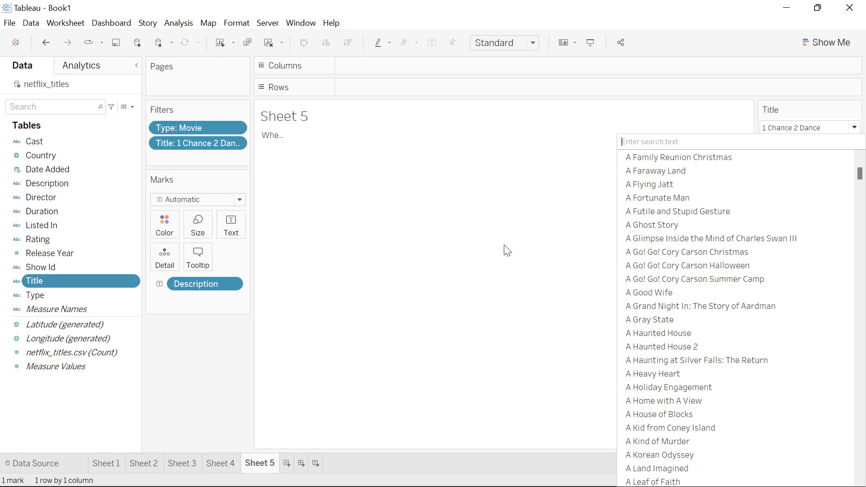
left_click(395, 239)
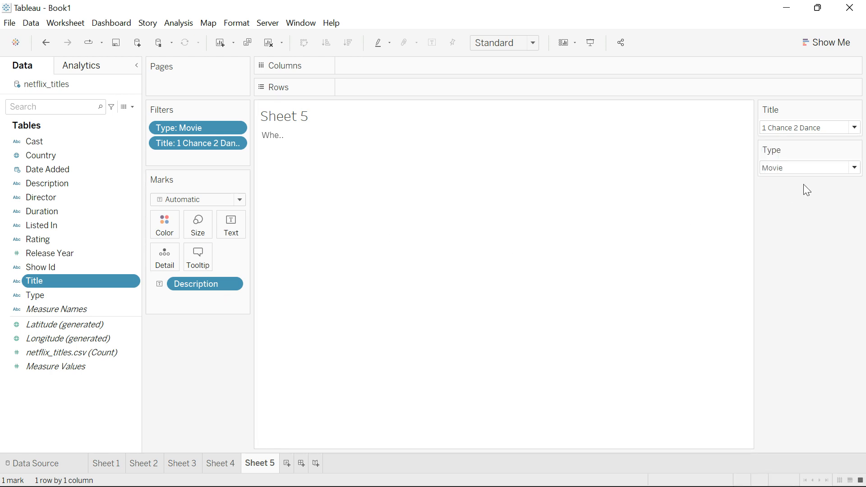
Step: Limit both the Type and Title filters to only relevant values
left_click(808, 169)
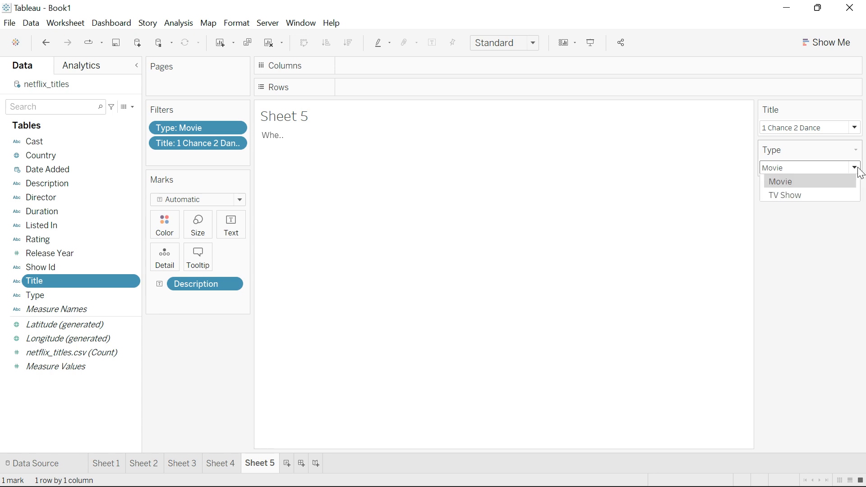
left_click(855, 149)
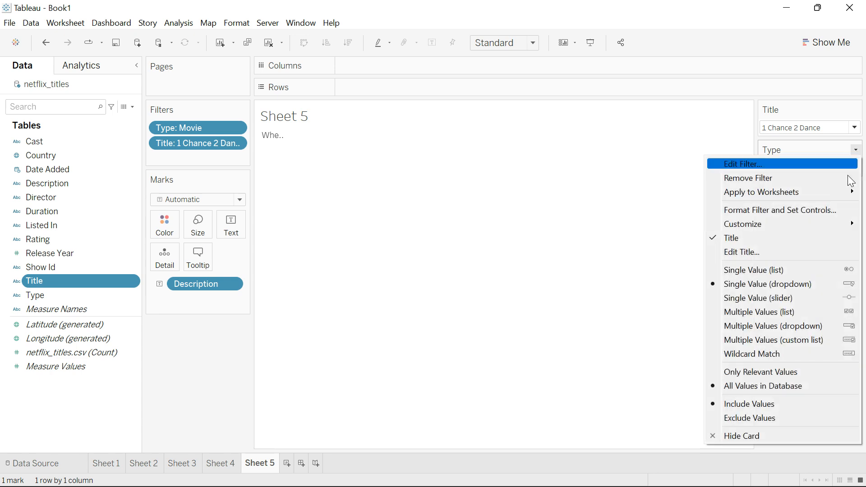
left_click(799, 371)
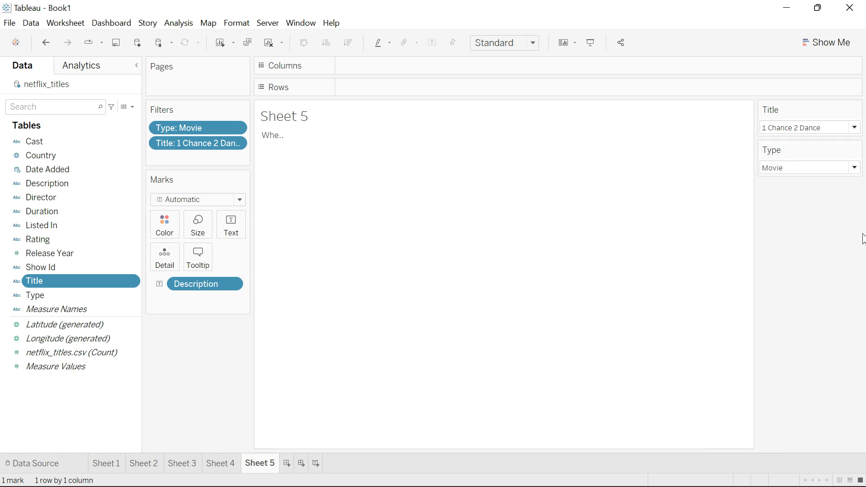
left_click(856, 111)
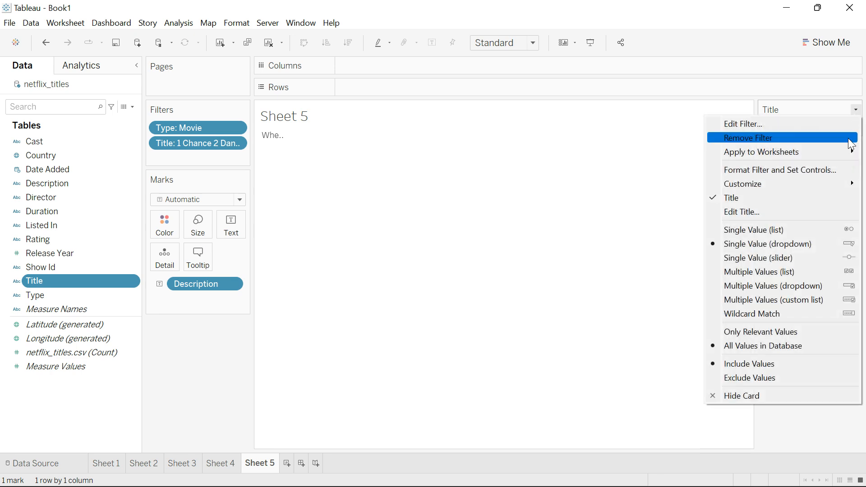
left_click(781, 333)
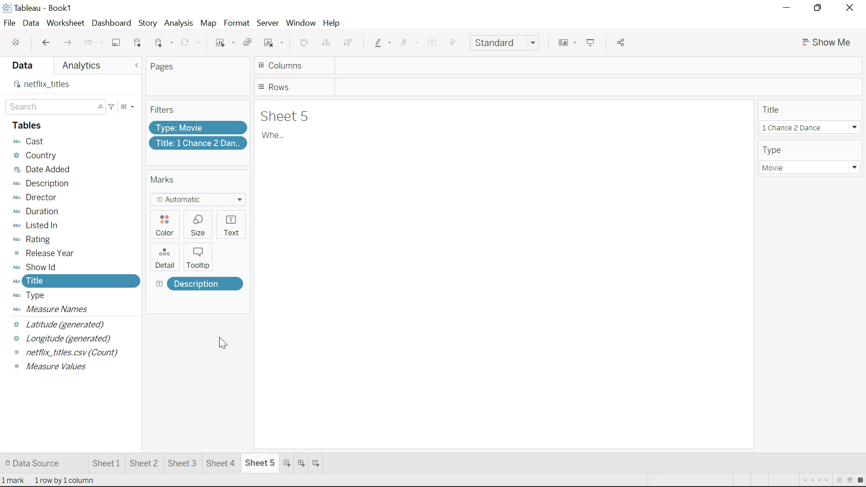
Step: Fit the movie description to the Entire View so the full text is shown
left_click_drag(221, 284, 235, 228)
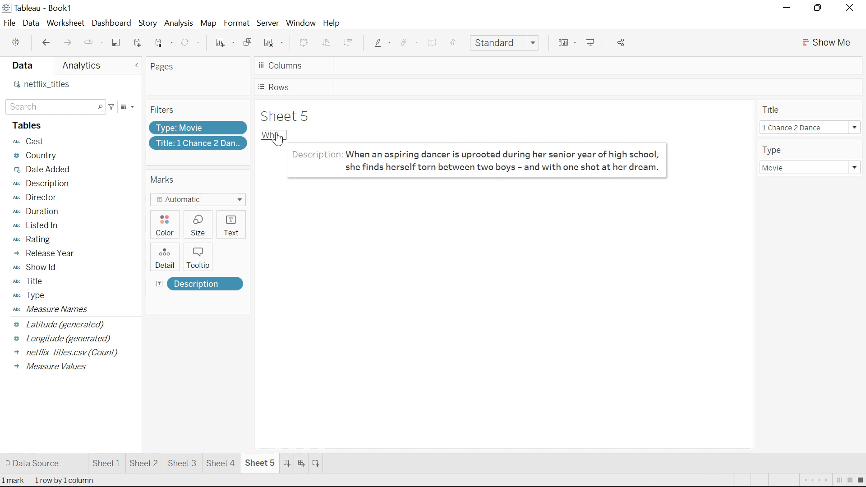
left_click(532, 43)
left_click(505, 89)
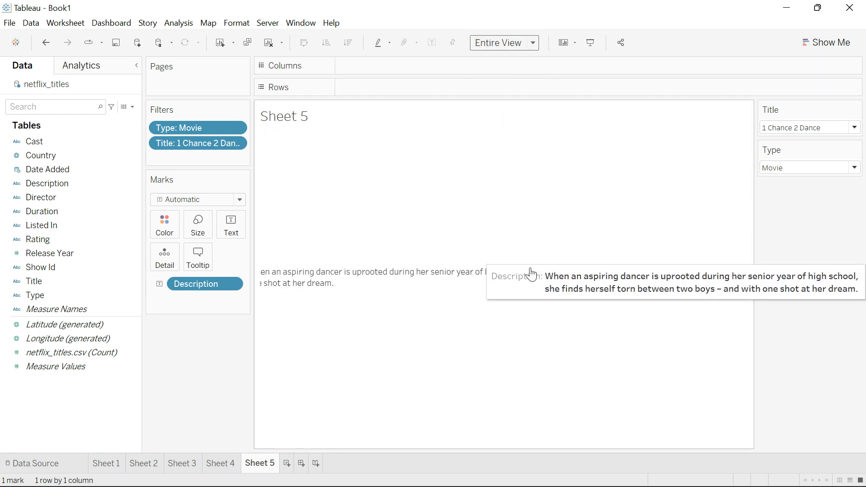
Step: Set the worksheet shading of the description sheet to black
right_click(540, 191)
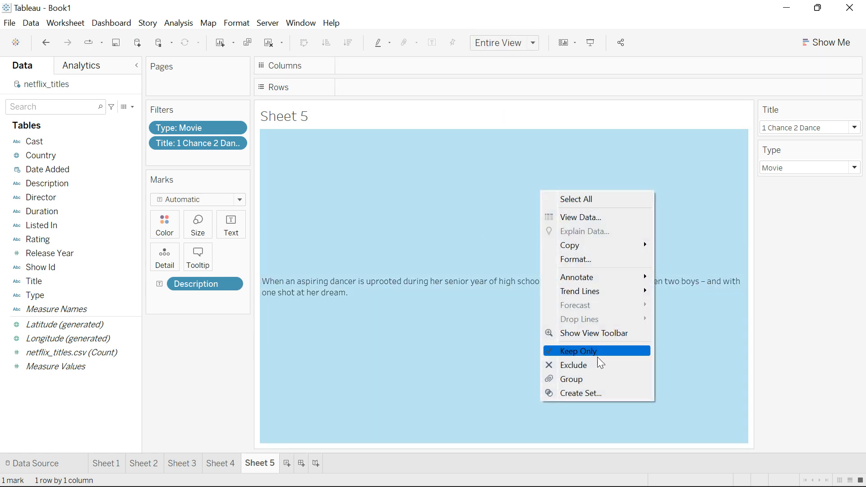
left_click(586, 261)
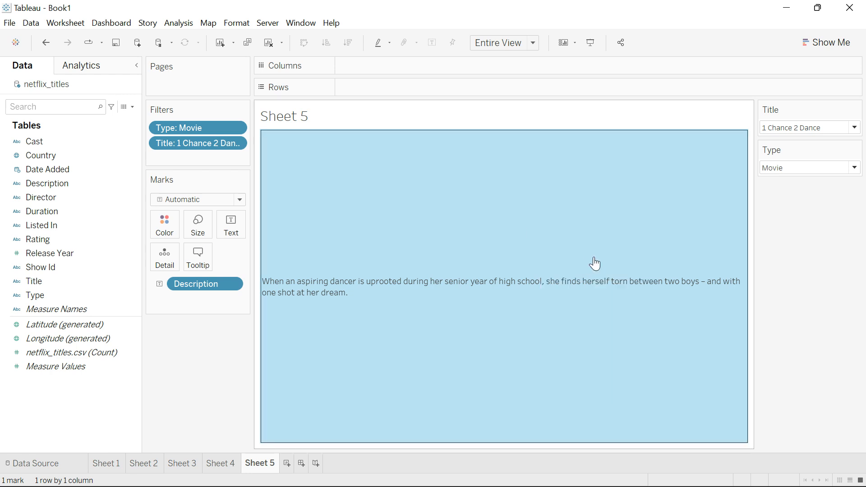
left_click(51, 89)
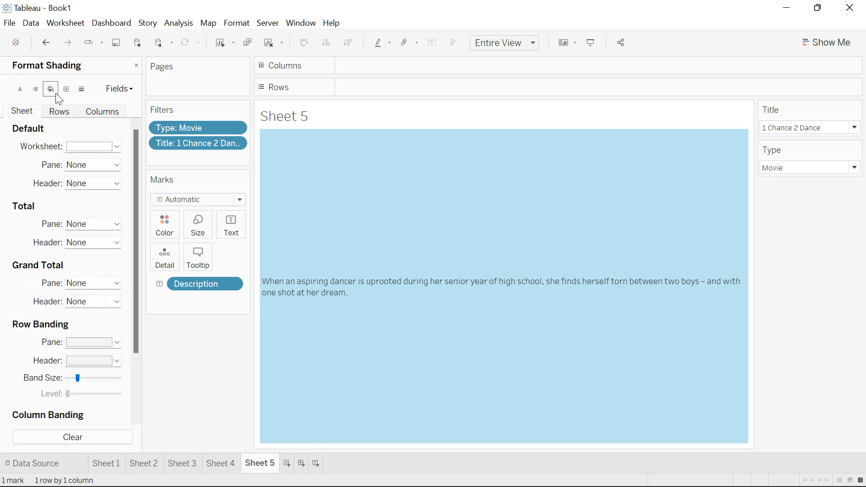
left_click(97, 148)
left_click(73, 176)
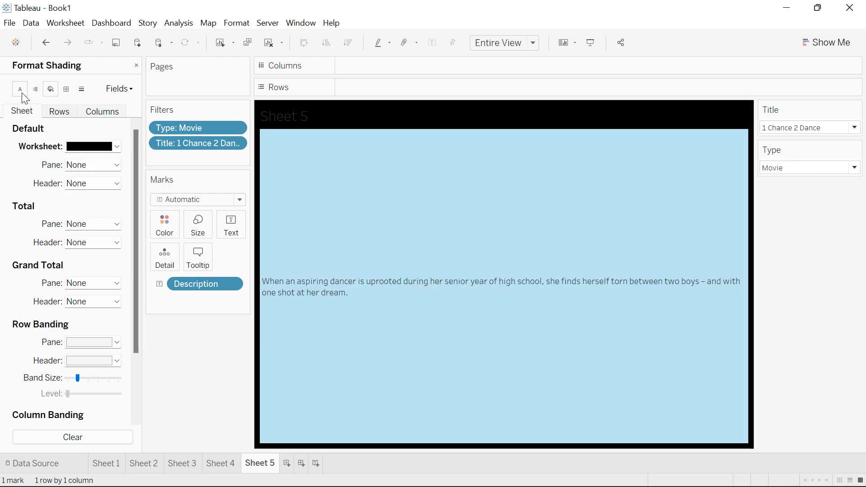
Step: Set the worksheet font of the description sheet to white, bold, size 10
left_click(20, 89)
left_click(93, 149)
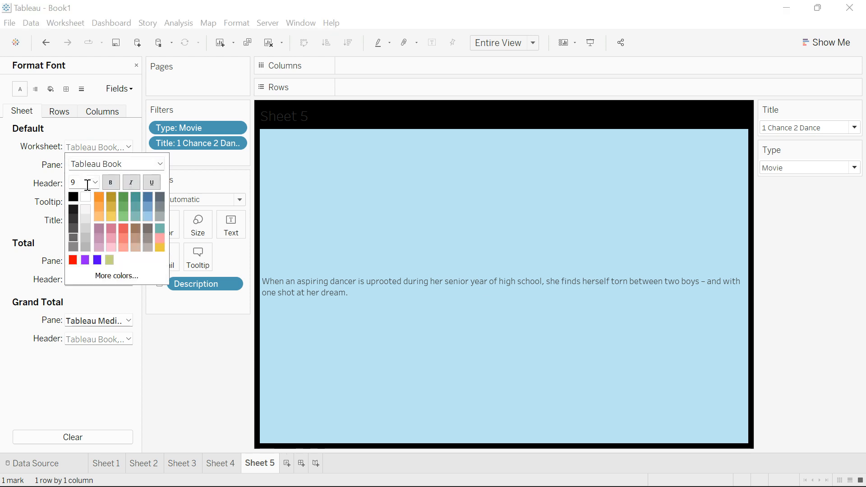
left_click(88, 199)
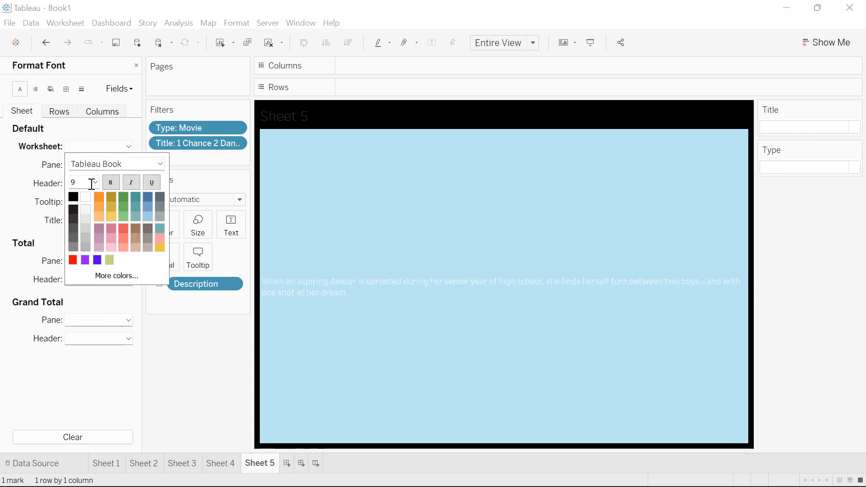
left_click(95, 182)
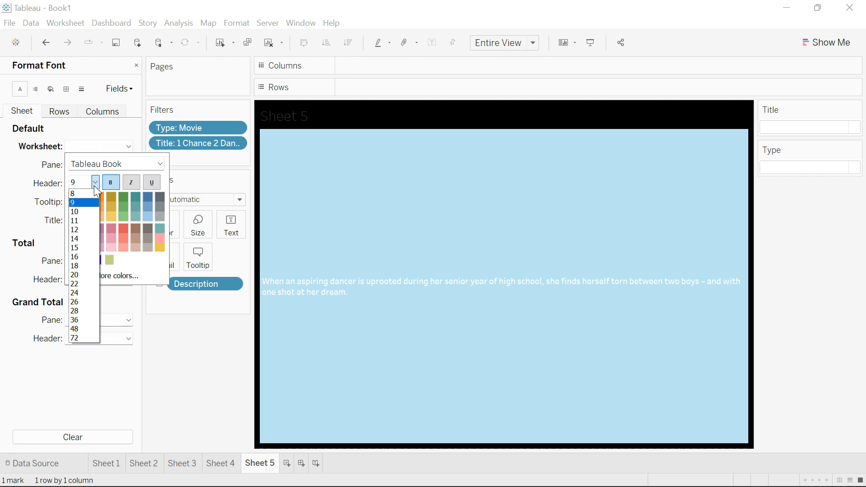
left_click(88, 213)
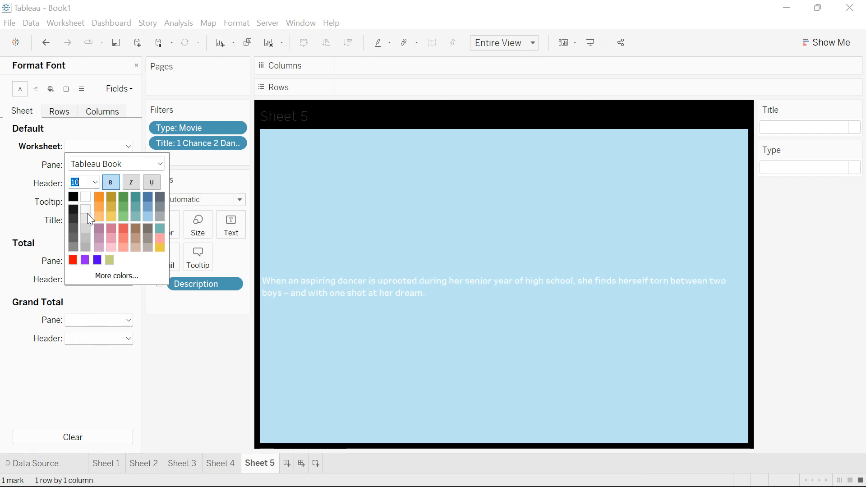
left_click(405, 384)
left_click(55, 116)
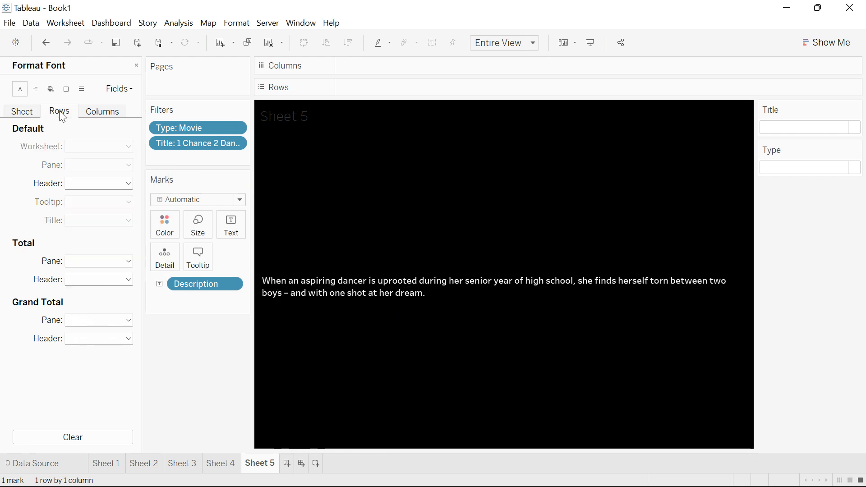
left_click(39, 115)
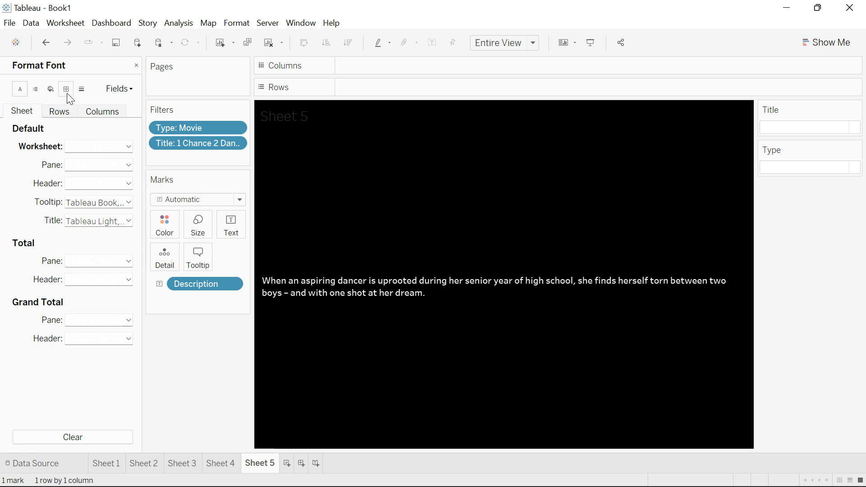
left_click(60, 112)
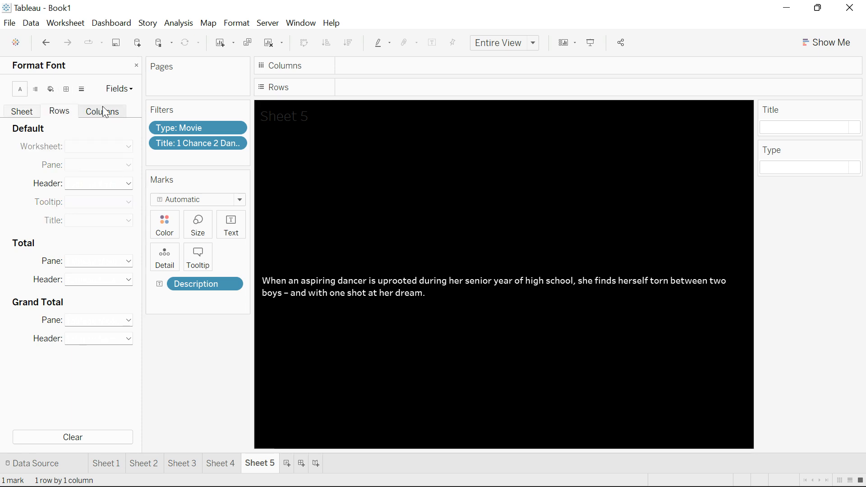
left_click(78, 90)
left_click(31, 115)
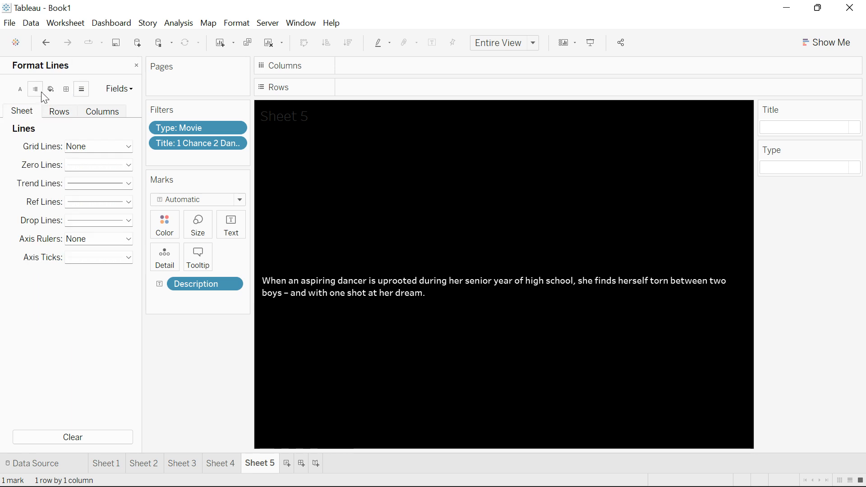
Step: Center the description text horizontally in the pane
left_click(41, 91)
left_click(97, 147)
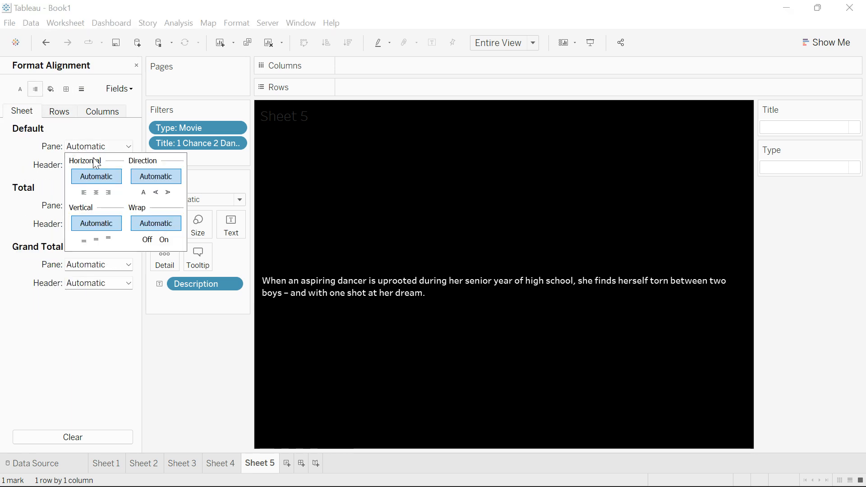
left_click(97, 192)
left_click(502, 346)
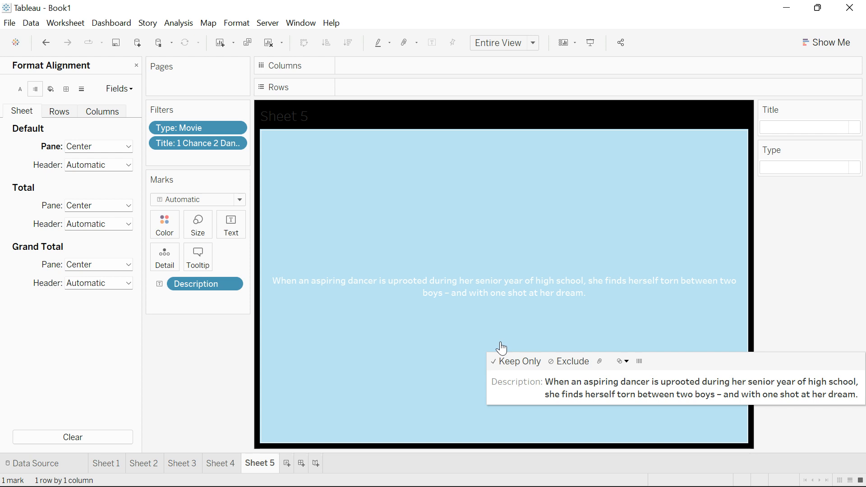
left_click(504, 357)
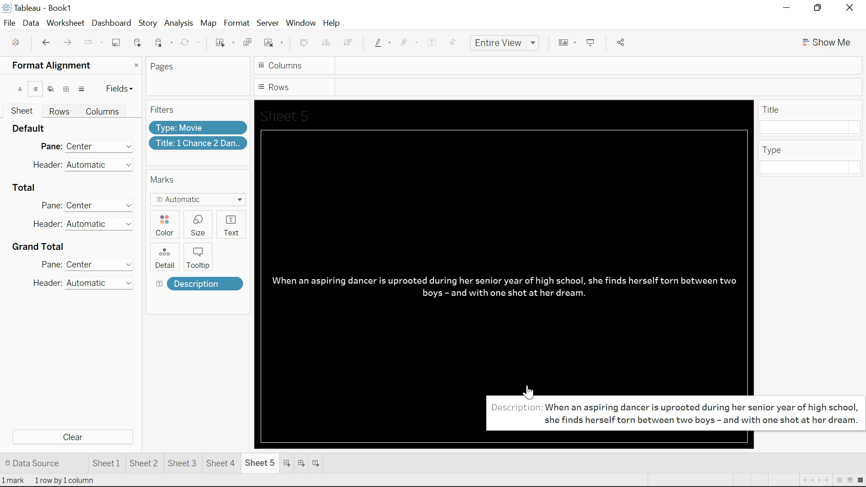
Step: Replace the sheet title with "Discription" in bold red text
double_click(275, 114)
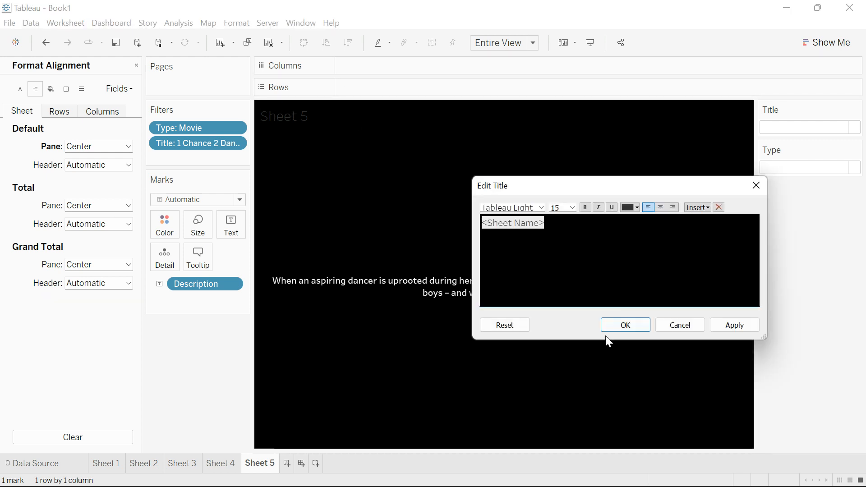
type("\\\\")
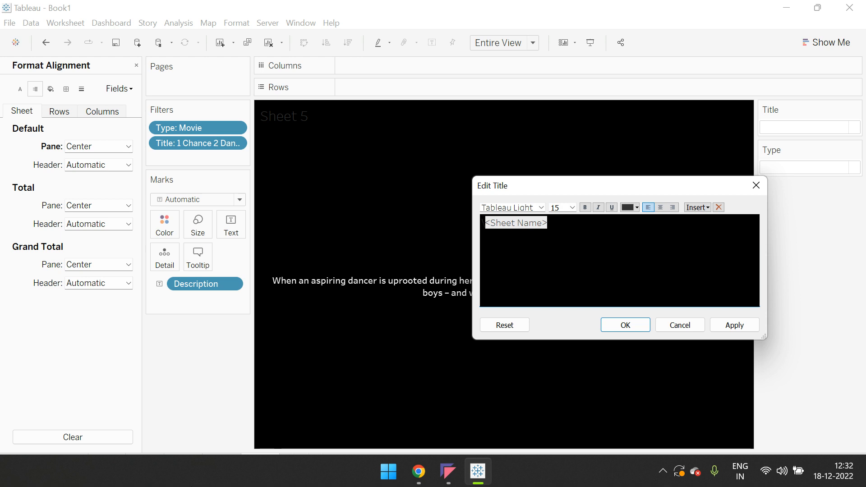
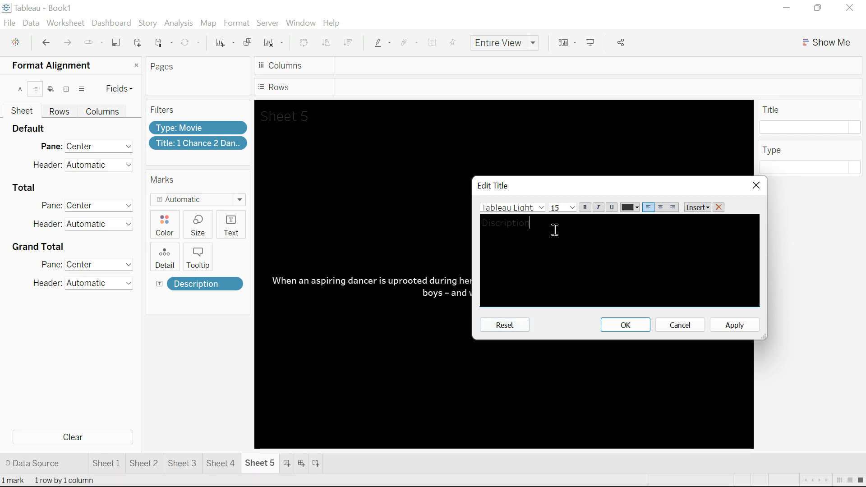
key("ctrl+a")
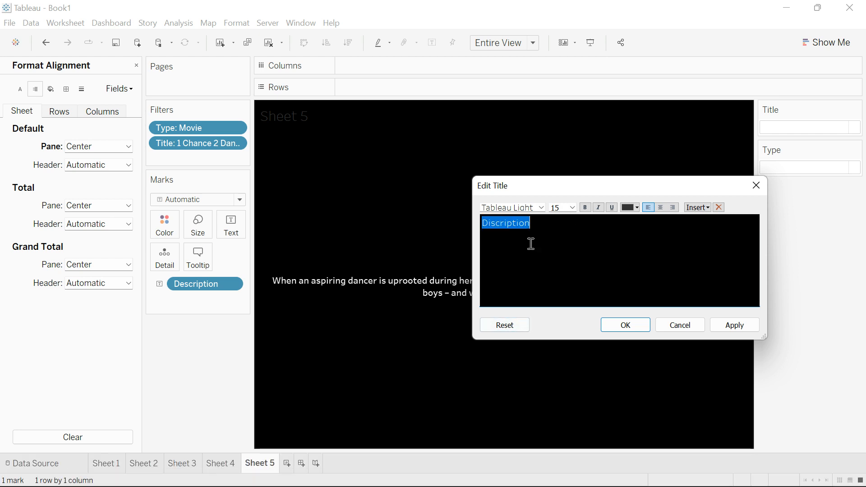
left_click(636, 208)
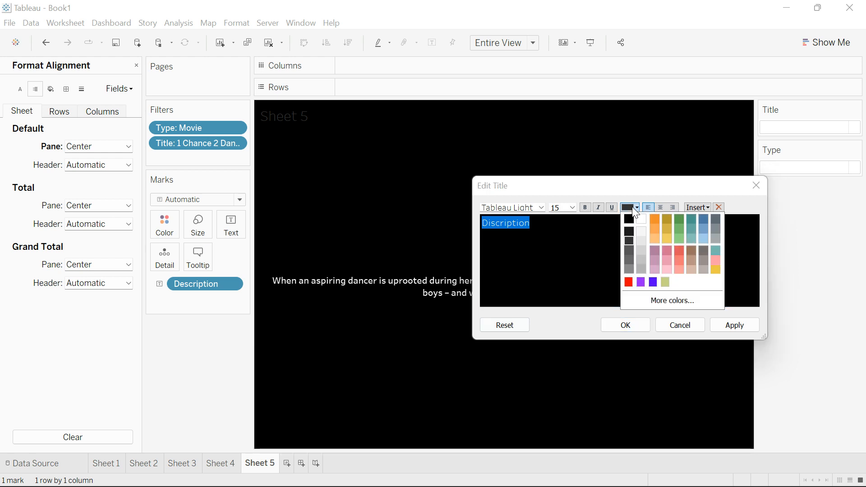
left_click(629, 282)
left_click(586, 208)
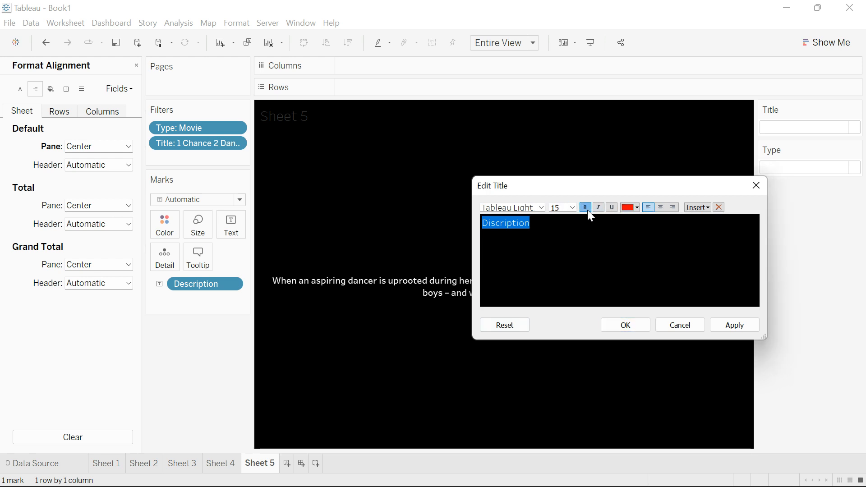
left_click(744, 328)
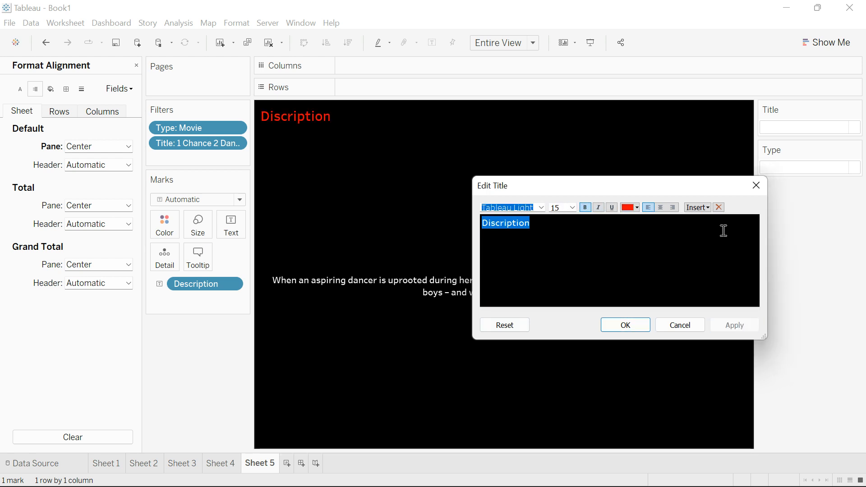
Step: Center the sheet title and close the formatting options
left_click(660, 209)
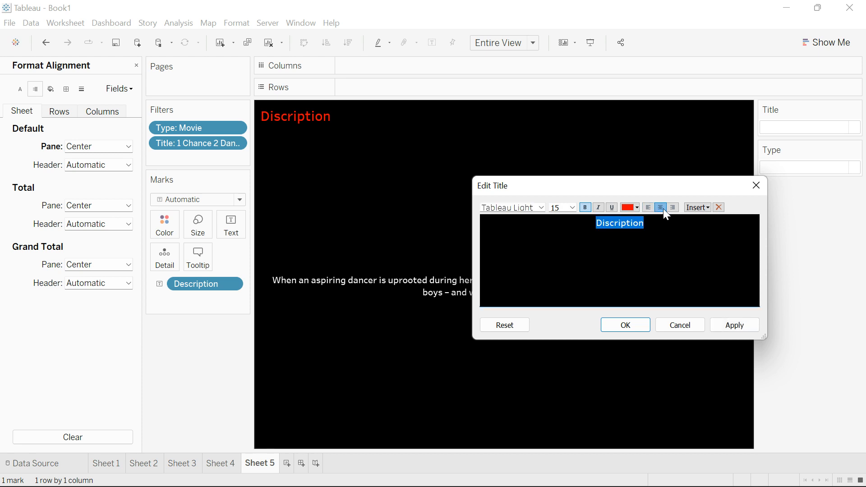
left_click(734, 326)
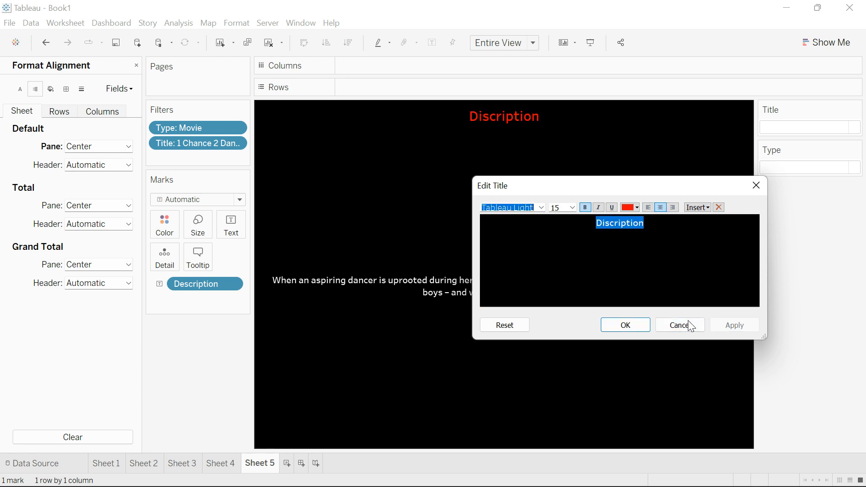
left_click(625, 325)
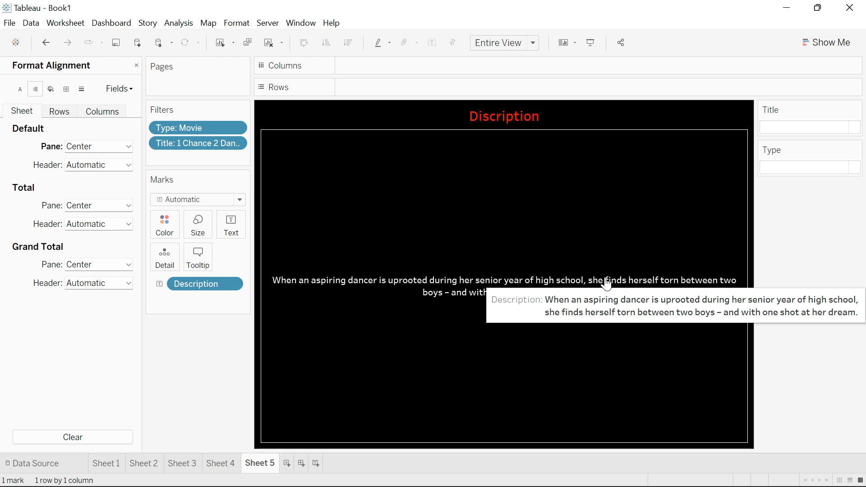
left_click(137, 66)
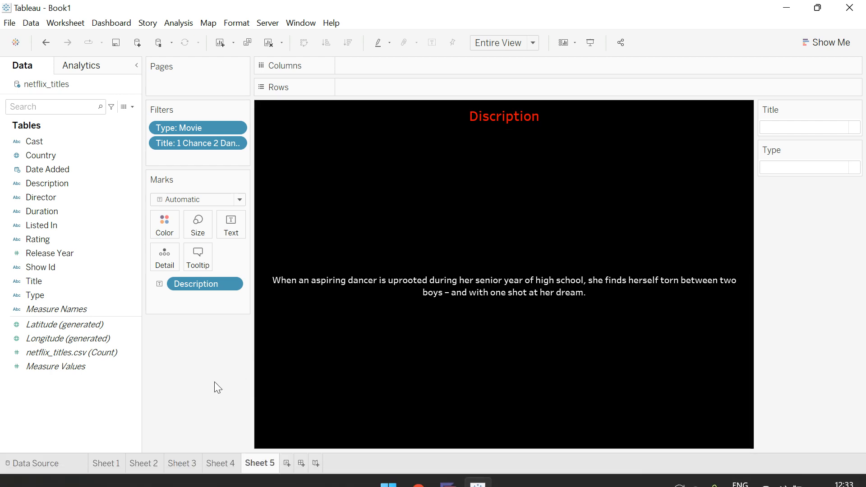
Step: Duplicate Sheet 5 and replace Description with Date Added as the text shown in the copy
right_click(258, 467)
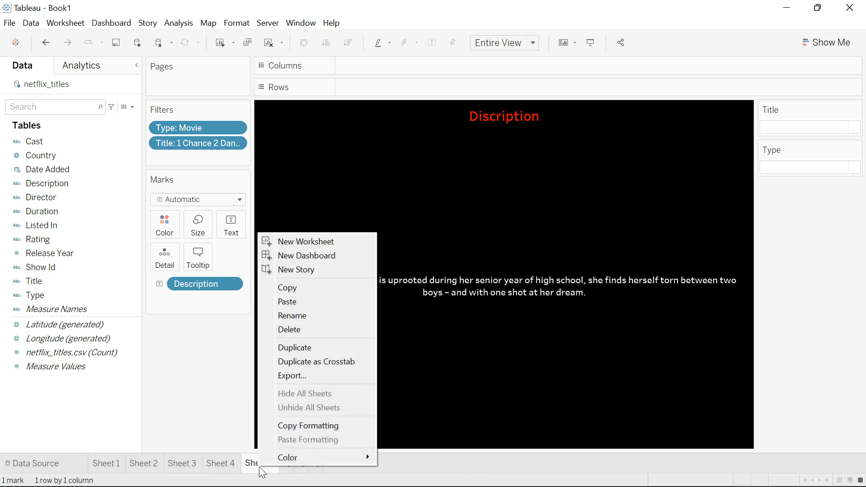
left_click(311, 349)
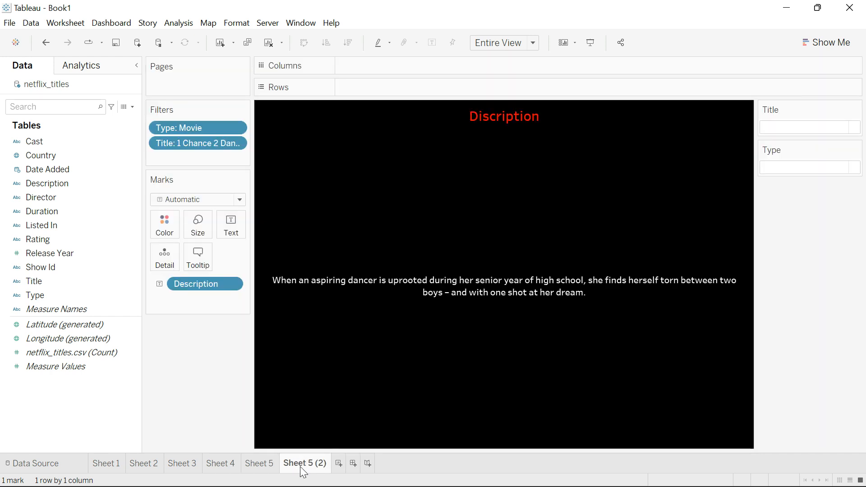
left_click_drag(202, 284, 95, 285)
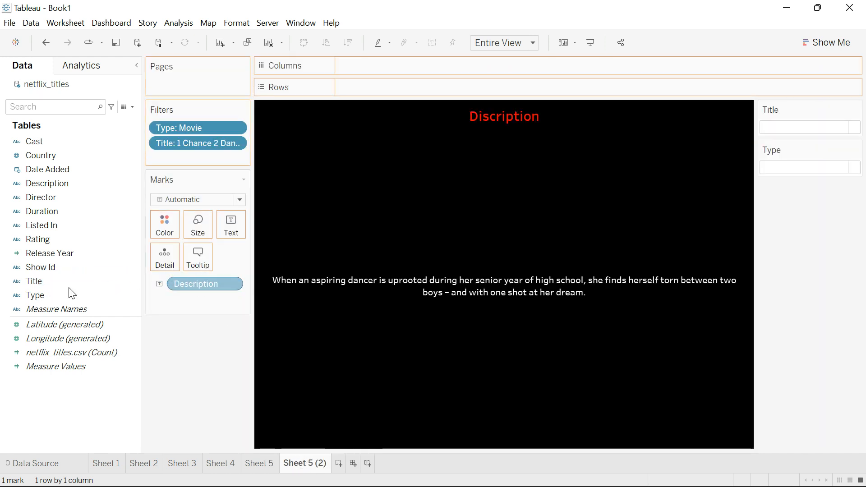
left_click_drag(43, 170, 218, 234)
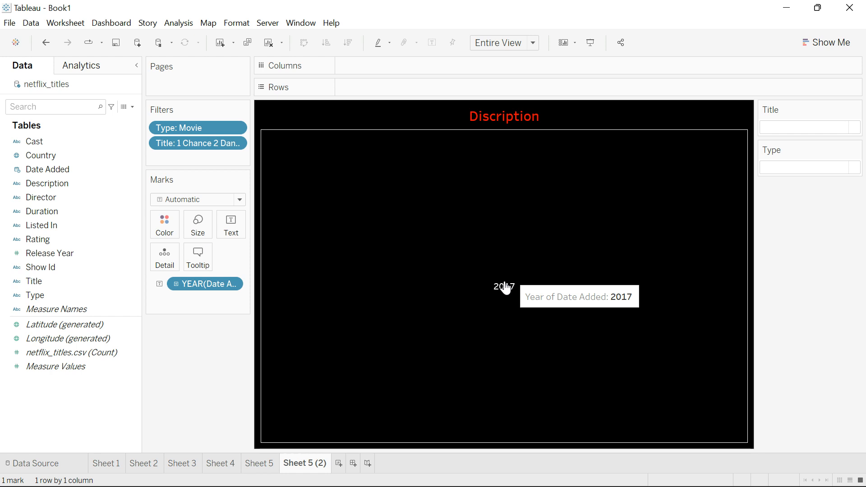
Step: Set the body font of the filter controls to black so their values are readable
left_click(856, 110)
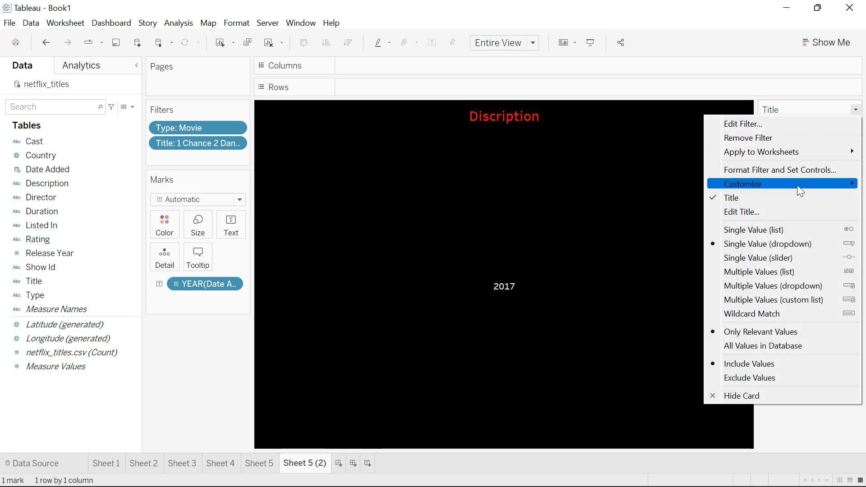
left_click(796, 177)
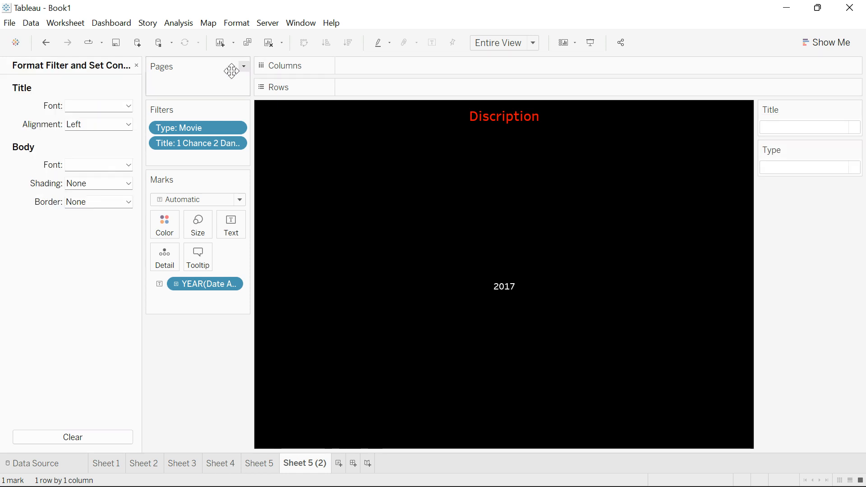
left_click(107, 113)
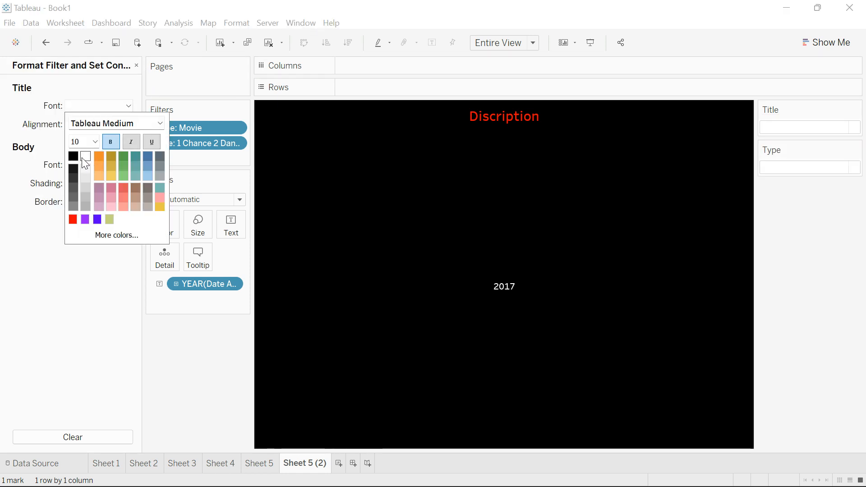
left_click(52, 189)
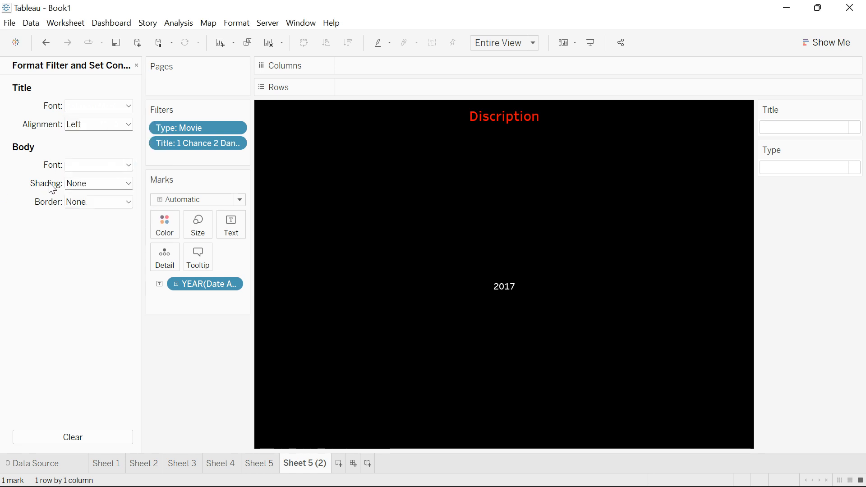
left_click(96, 165)
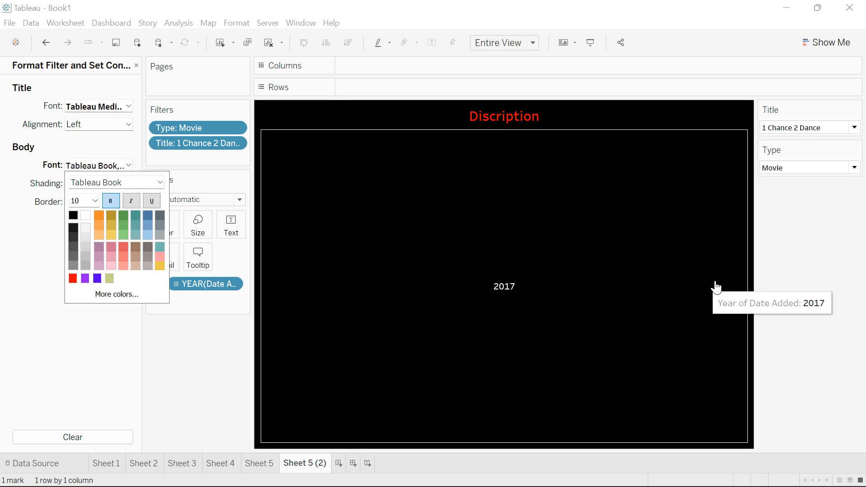
left_click(768, 259)
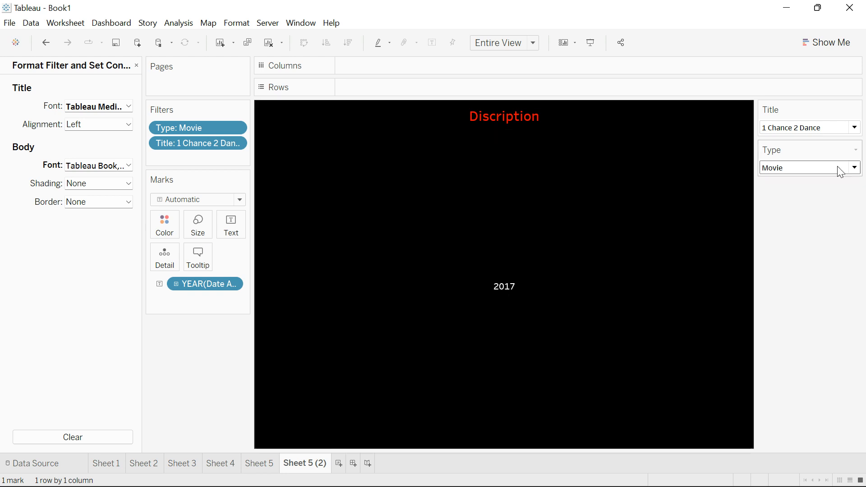
Step: Test the Title filter by selecting 2,215 and after that 4th Republic
left_click(808, 130)
left_click(753, 259)
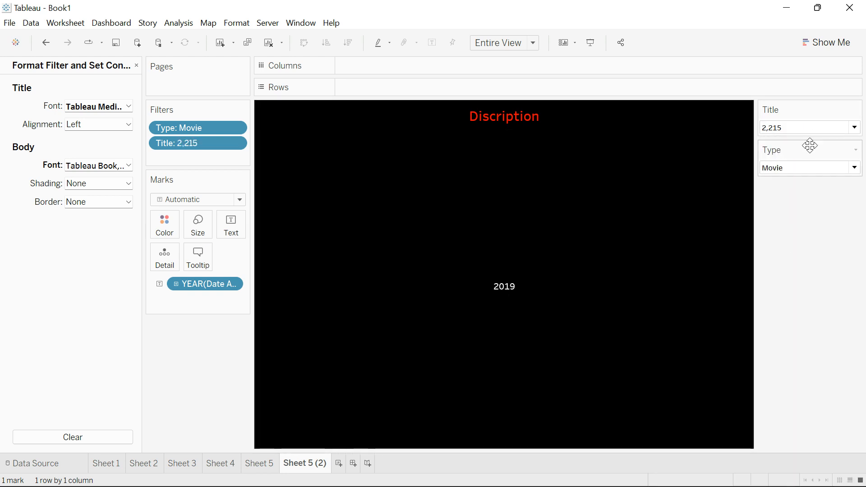
left_click(800, 129)
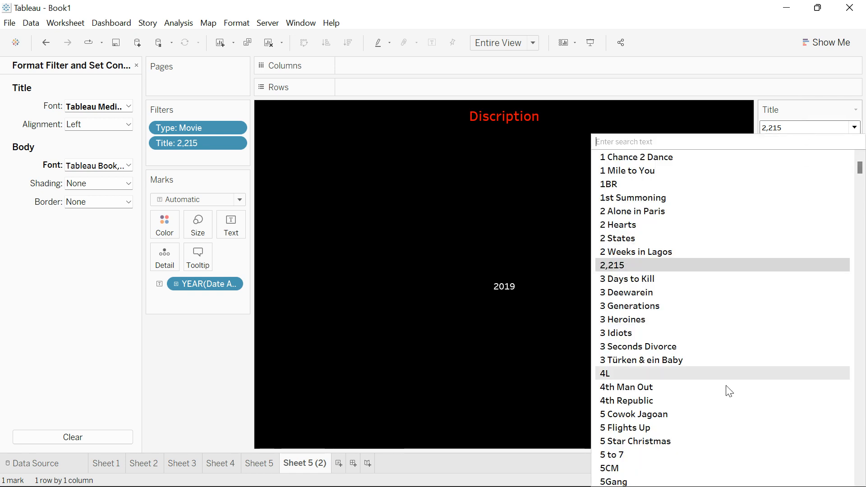
left_click(704, 400)
Step: Check the values offered by the Type filter and set the Title filter to 1 Mile to You
left_click(788, 167)
left_click(827, 166)
left_click(859, 169)
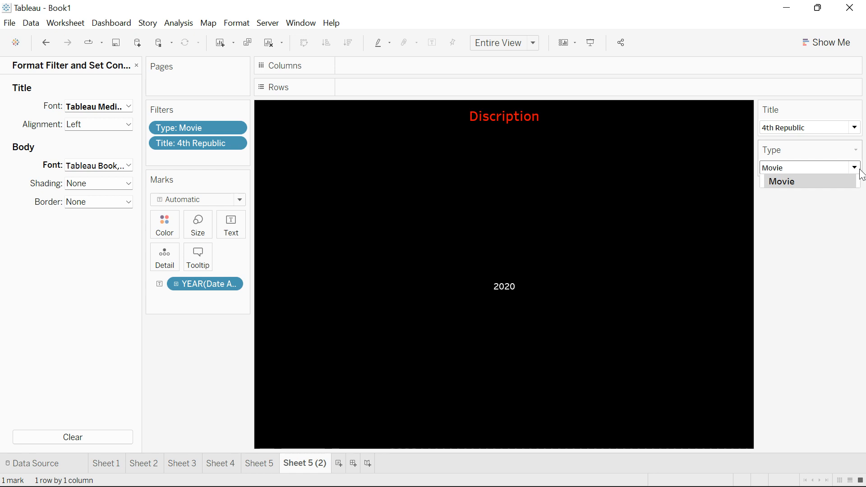
left_click(855, 150)
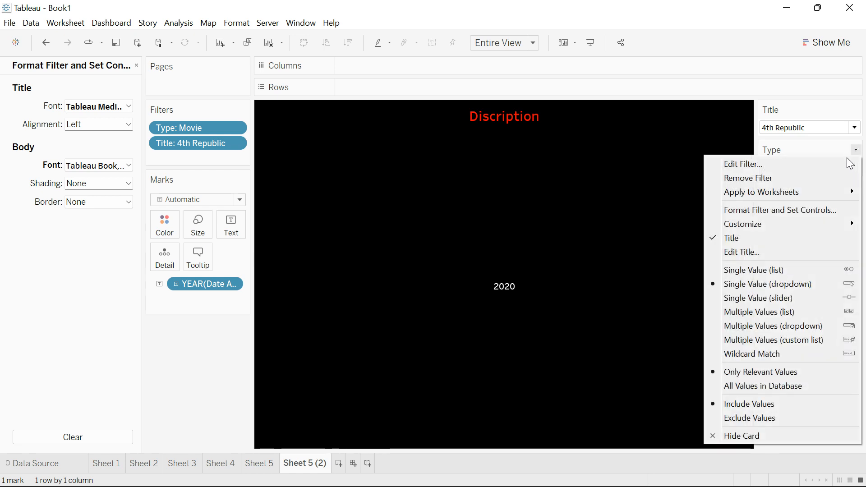
left_click(810, 128)
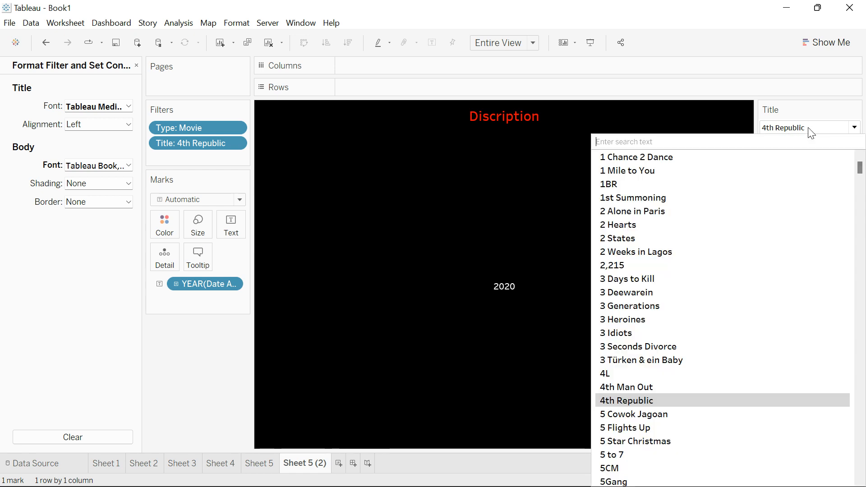
left_click(674, 171)
Step: Make the Type filter offer all values in the database instead of only relevant ones
left_click(795, 167)
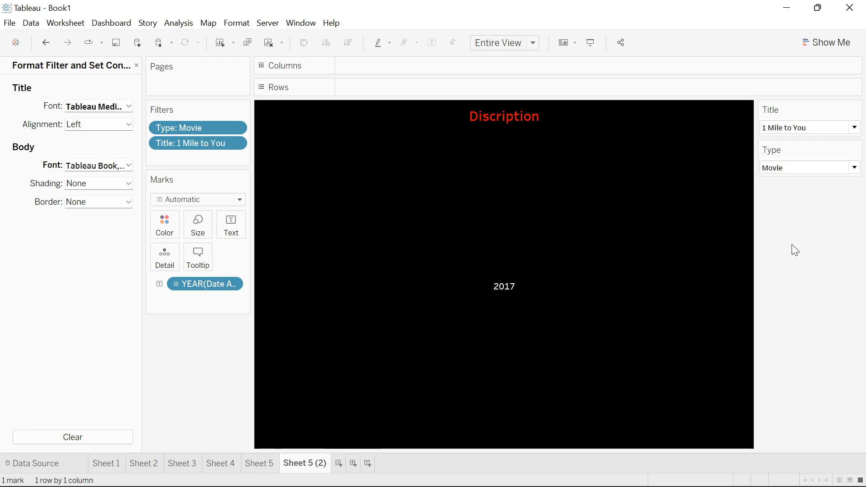
left_click(855, 149)
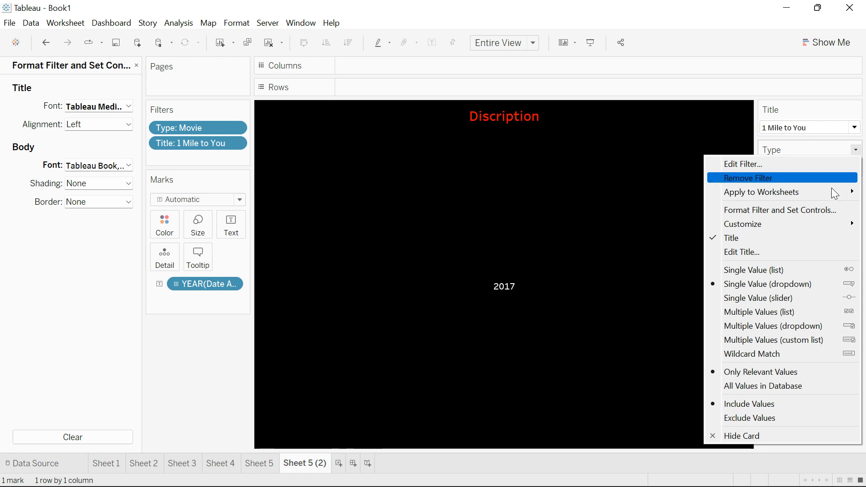
left_click(772, 383)
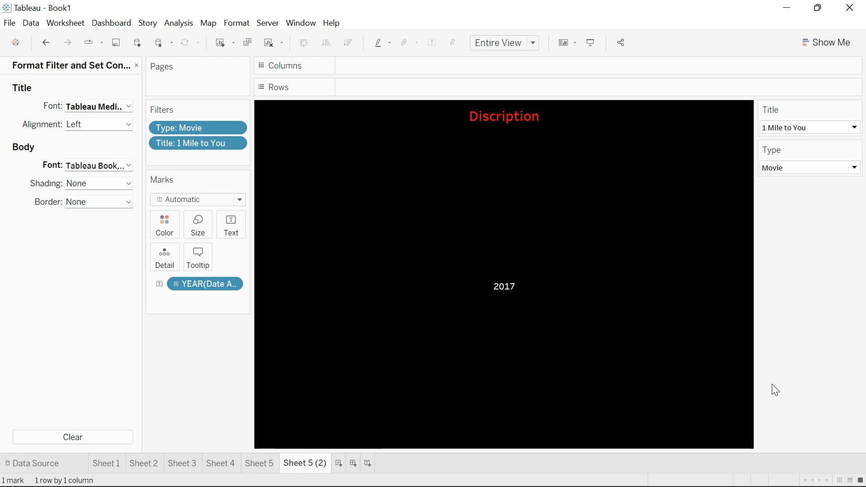
Step: Set the Type filter to TV Show and the Title filter to 21 Again
left_click(806, 168)
left_click(804, 194)
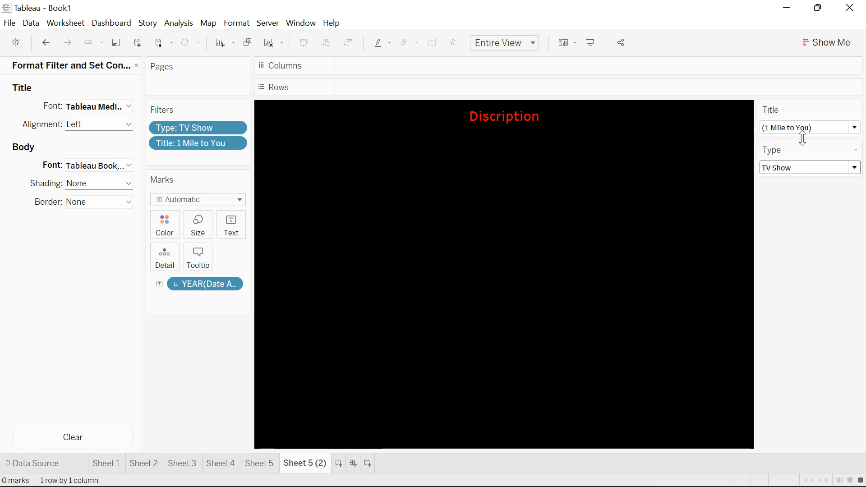
left_click(809, 129)
left_click(760, 292)
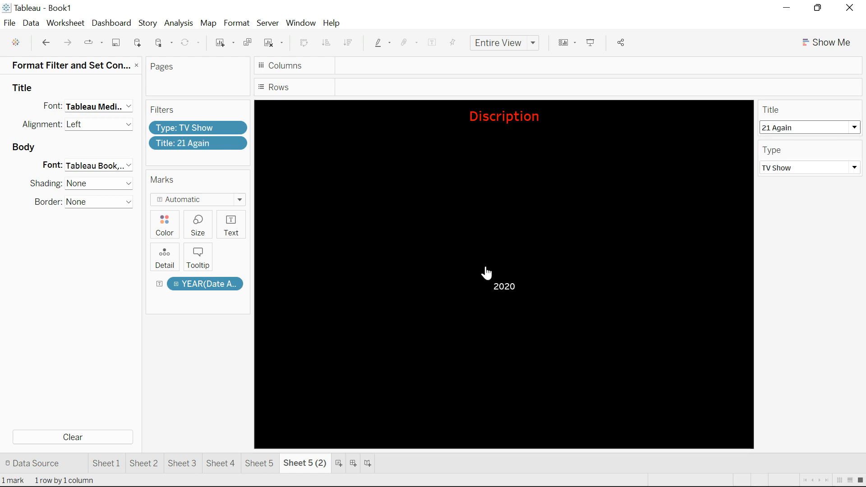
mouse_move(541, 486)
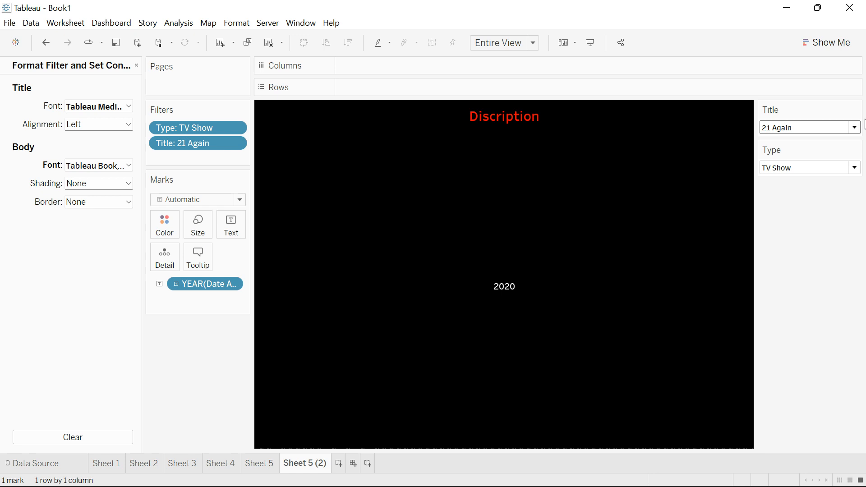
Step: Replace the sheet title with Release Year, keeping it bold, and close the filter formatting options
double_click(519, 116)
double_click(656, 222)
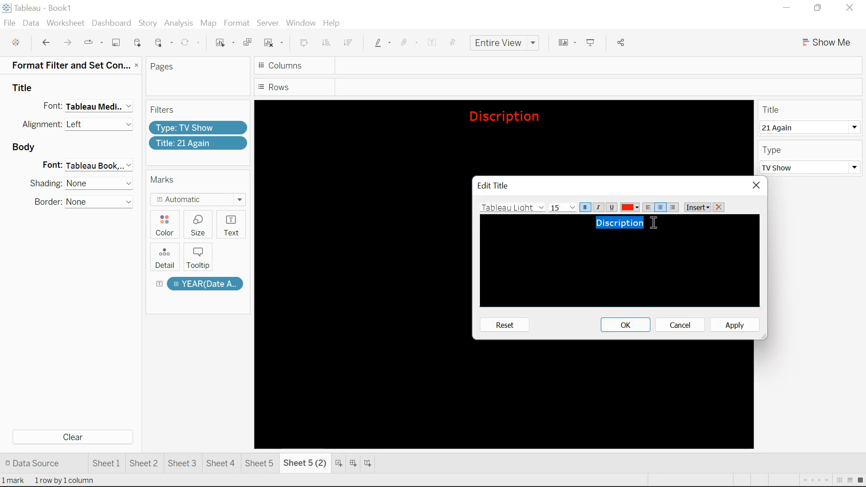
key("BackSpace")
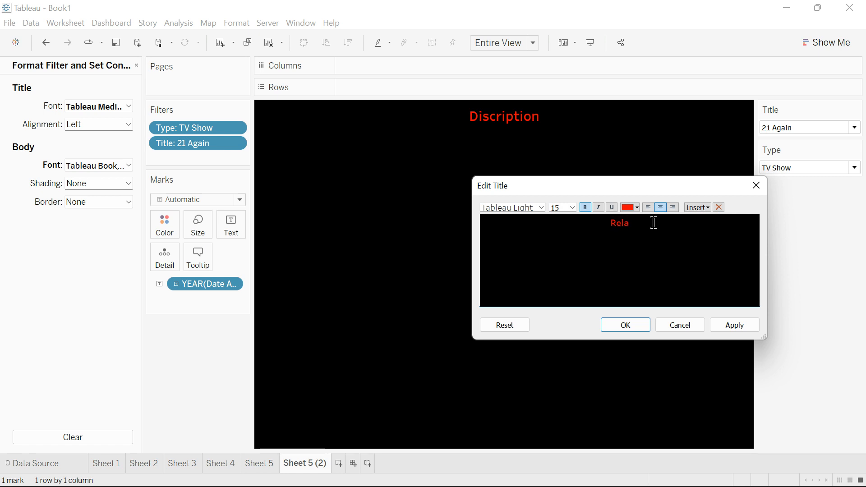
type("Release Year")
key("ctrl+a")
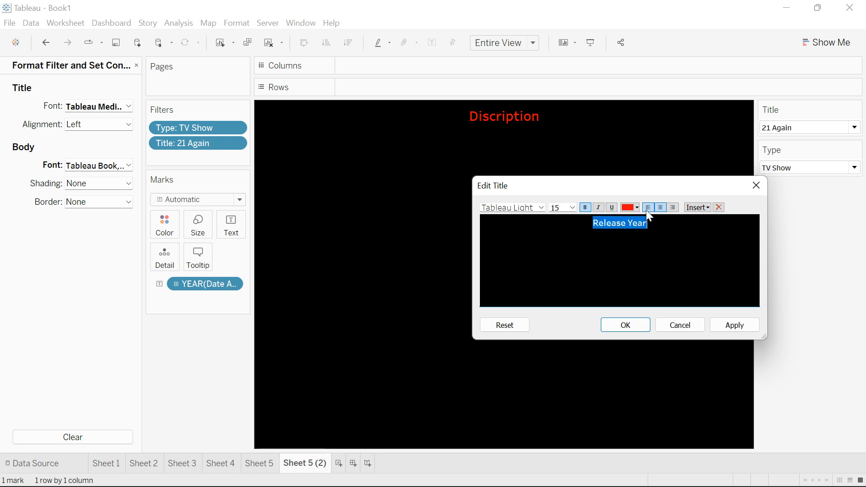
left_click(585, 207)
left_click(586, 207)
left_click(746, 325)
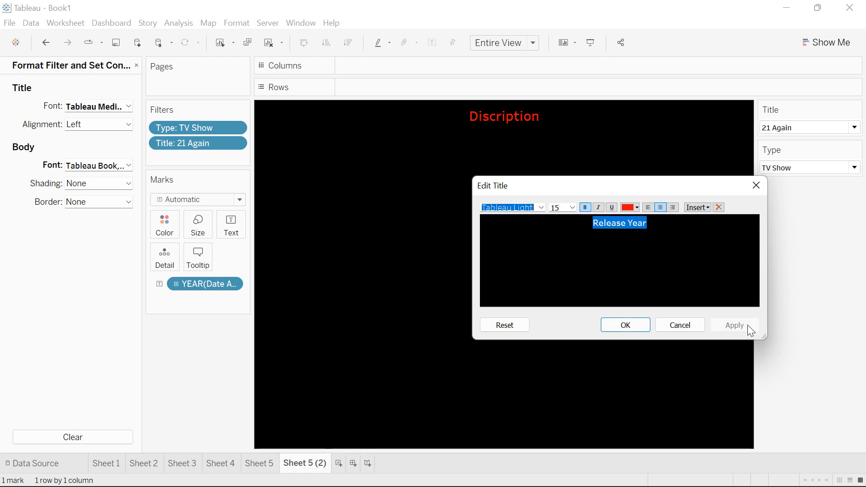
left_click(642, 325)
mouse_move(290, 486)
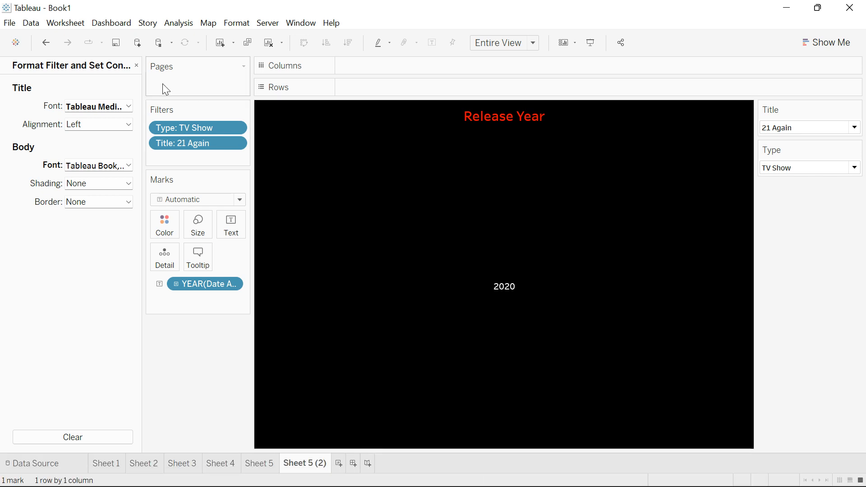
left_click(137, 66)
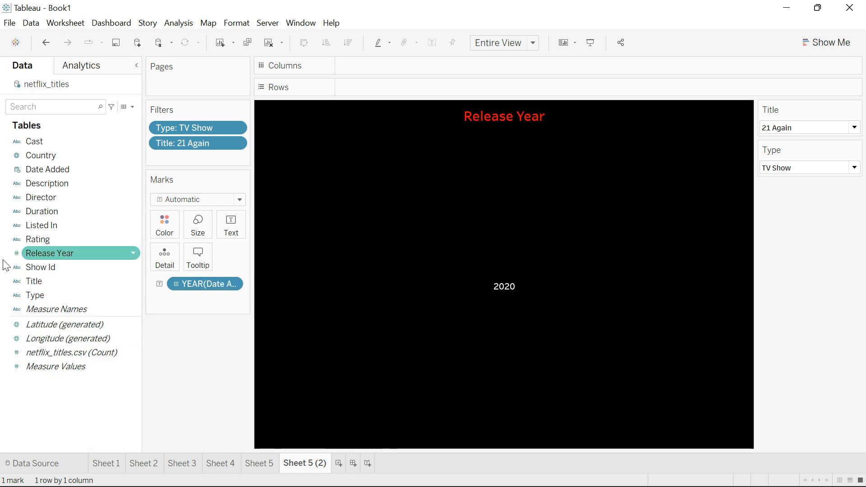
left_click(339, 463)
right_click(349, 464)
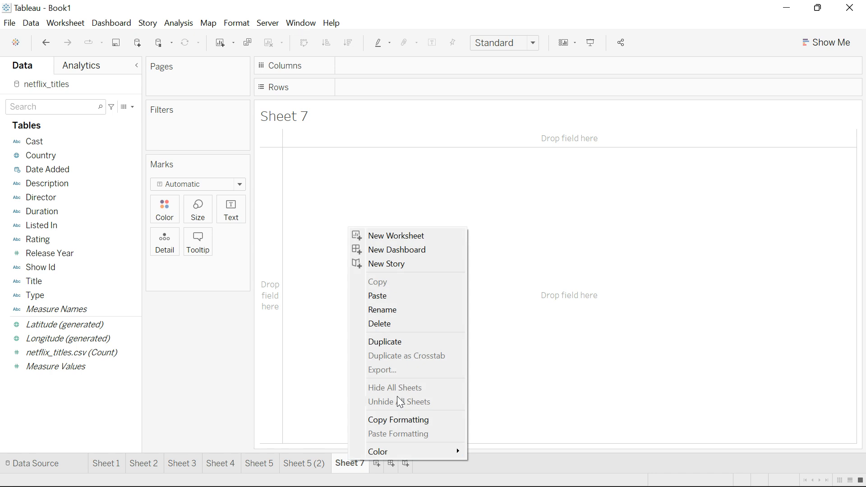
left_click(387, 324)
Step: Duplicate Sheet 5 (2) and replace Date Added with Duration as the text shown in the copy
right_click(309, 463)
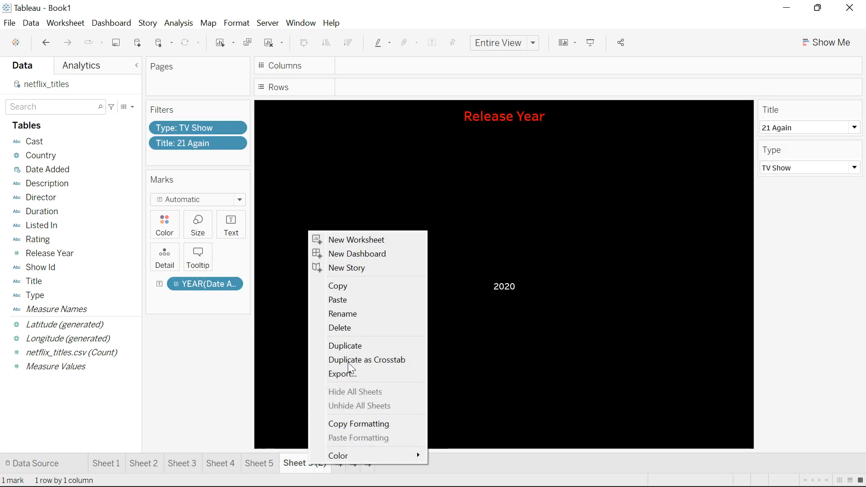
left_click(354, 347)
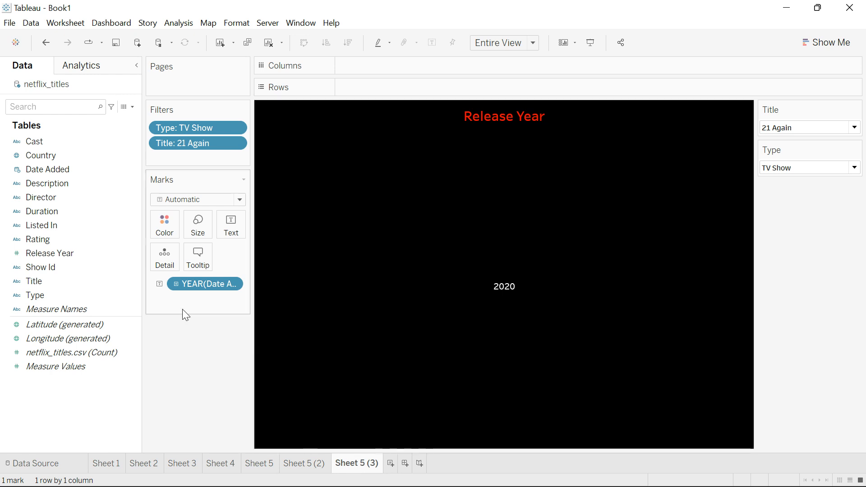
left_click_drag(201, 285, 86, 251)
left_click_drag(63, 212, 231, 234)
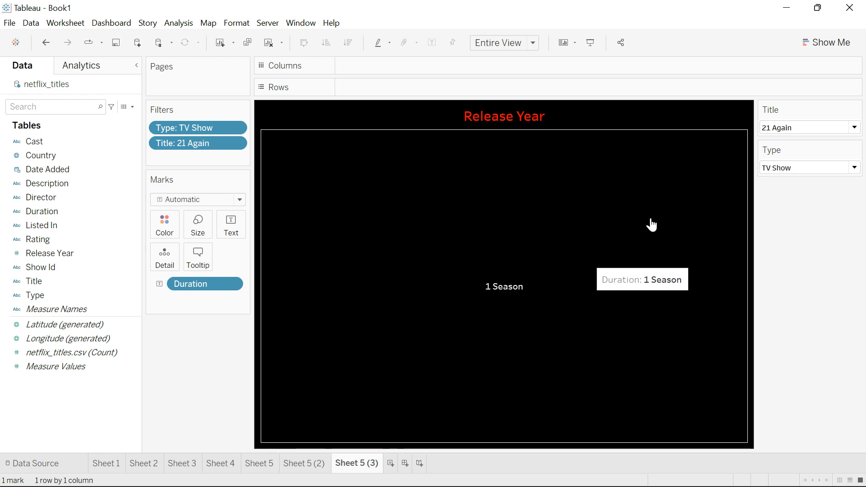
Step: Set the Type filter to Movie and the Title filter to 3 Days to Kill on the duration sheet
left_click(795, 168)
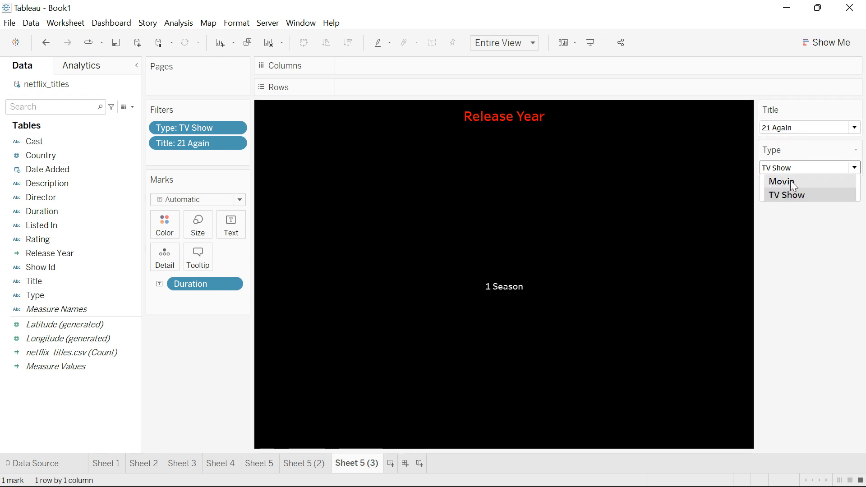
left_click(790, 180)
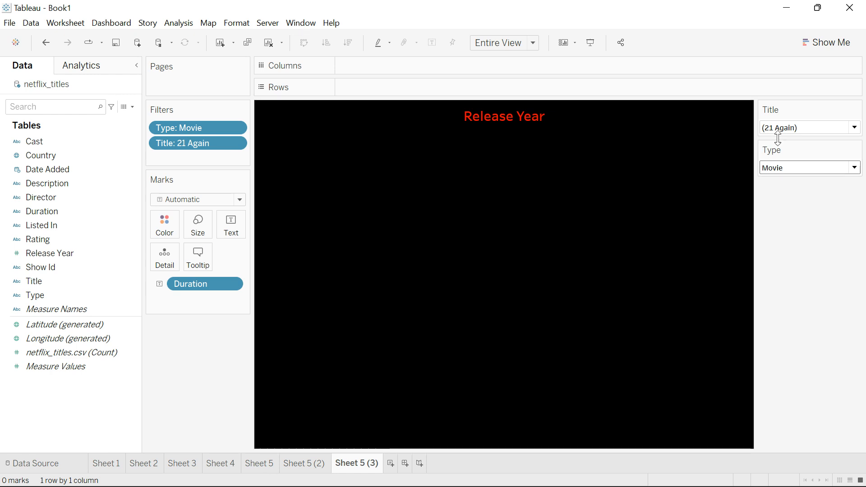
left_click(778, 130)
left_click(694, 279)
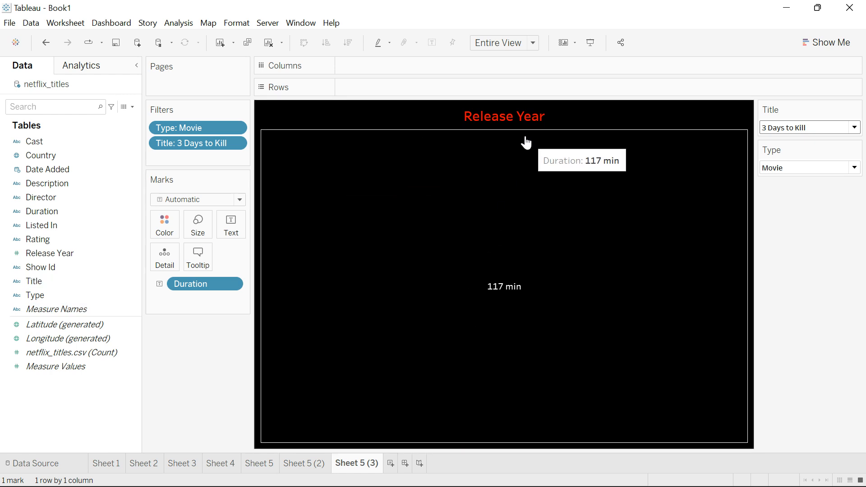
Step: Replace the copied sheet's title with Duration
double_click(499, 112)
left_click_drag(648, 224, 592, 224)
key("BackSpace")
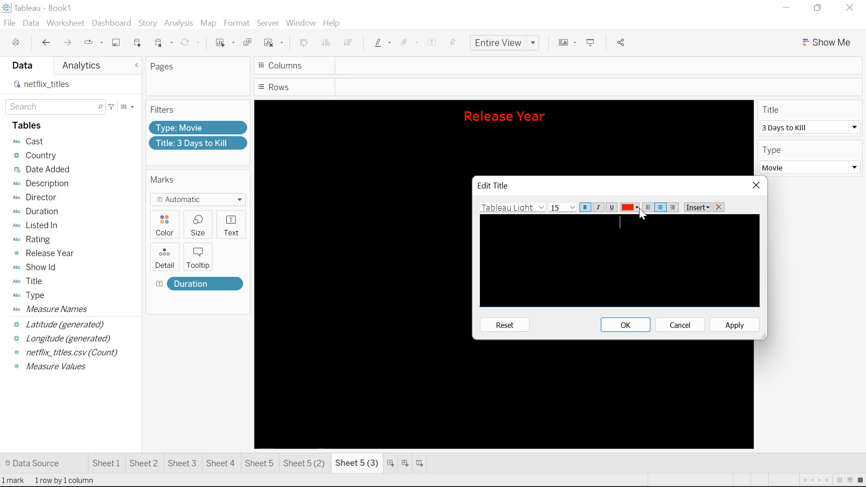
type("Duration")
left_click(731, 326)
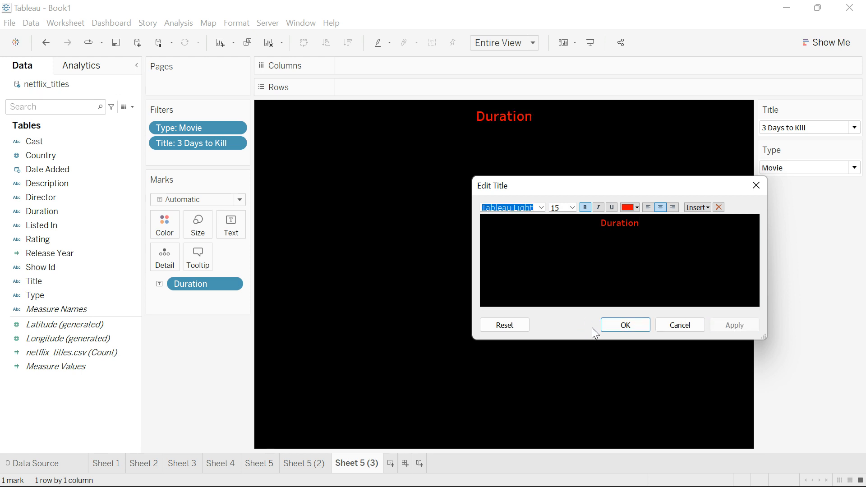
left_click(625, 325)
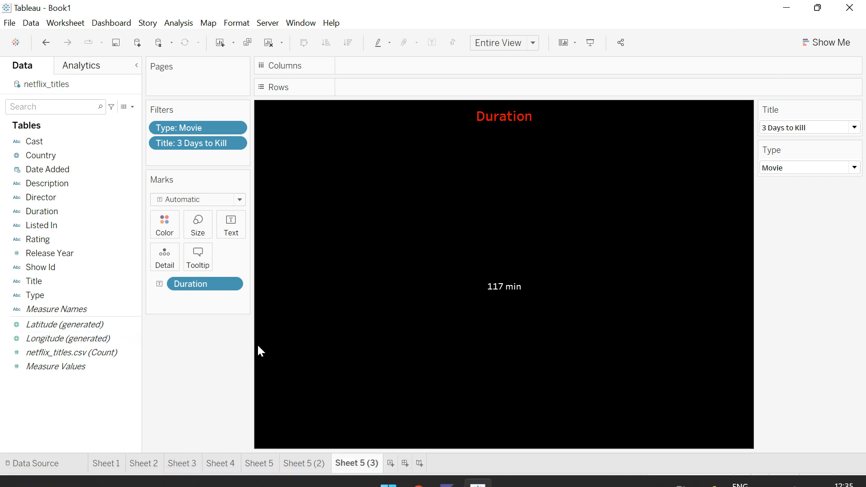
Step: Rename the Sheet 1 worksheet as "total movies by year"
left_click(106, 463)
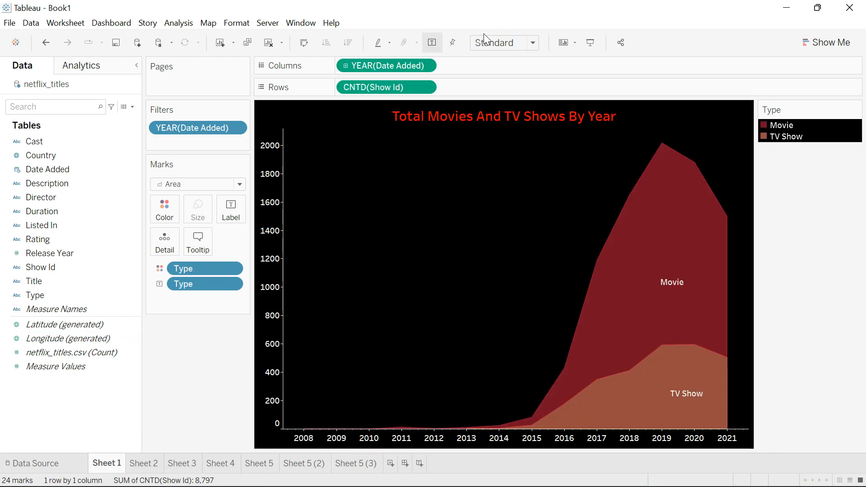
double_click(106, 463)
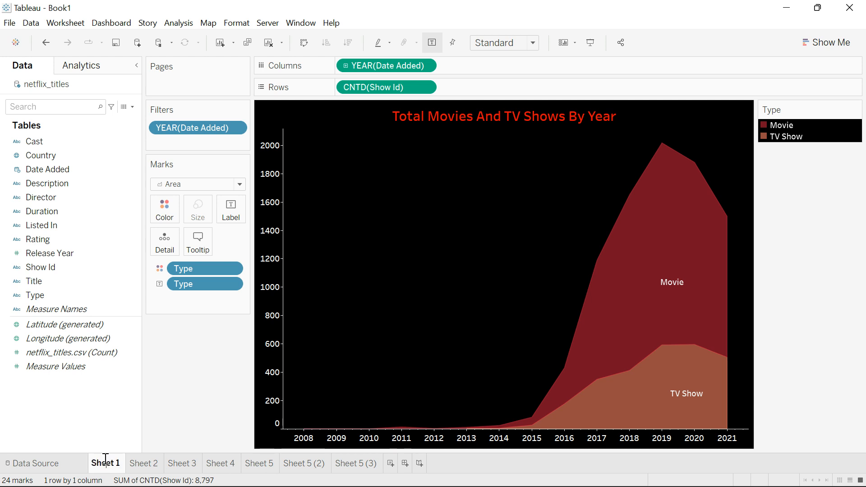
double_click(105, 463)
type("total movies by yer")
key("BackSpace")
type("ar")
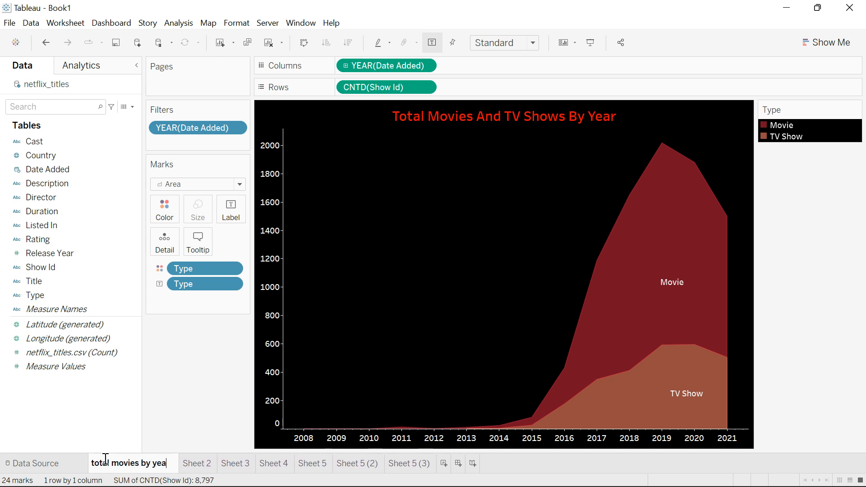
Step: Rename the Sheet 2 worksheet with the map as "movies , tv by country"
left_click(200, 464)
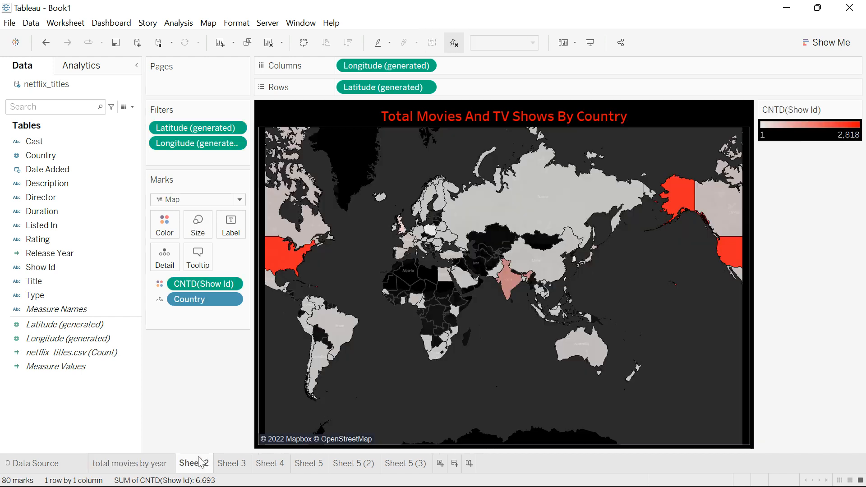
double_click(200, 463)
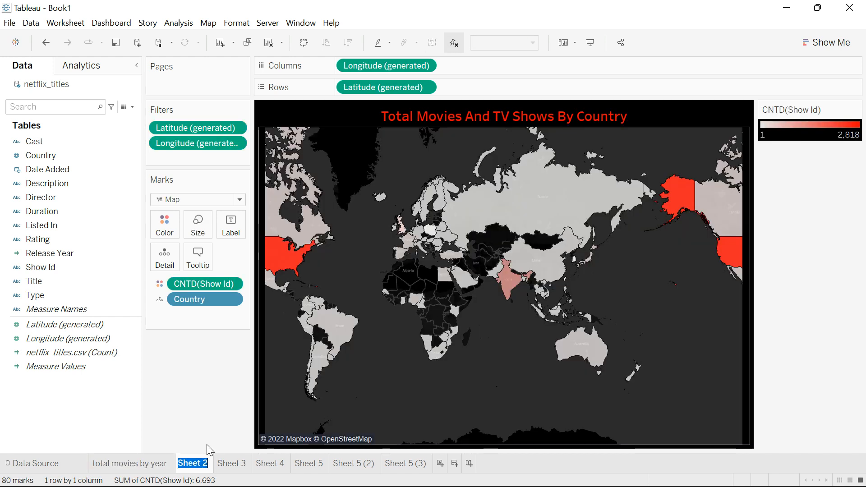
type("movies")
key("Return")
type(", t")
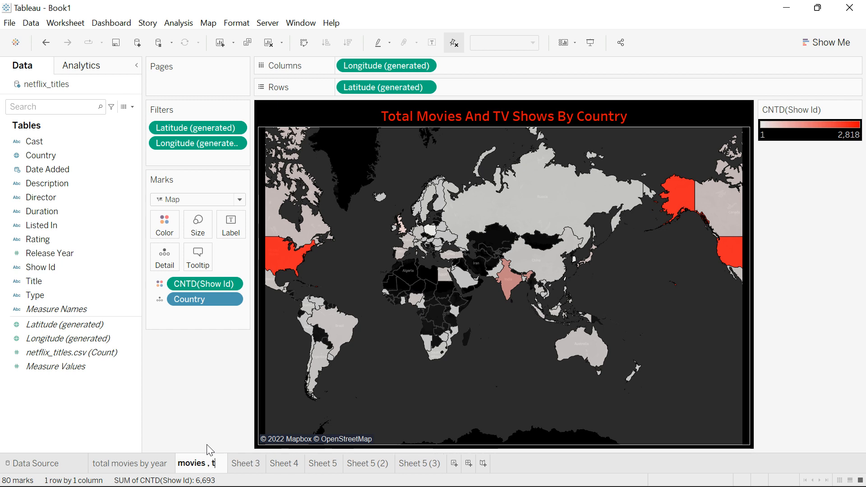
type("v by co")
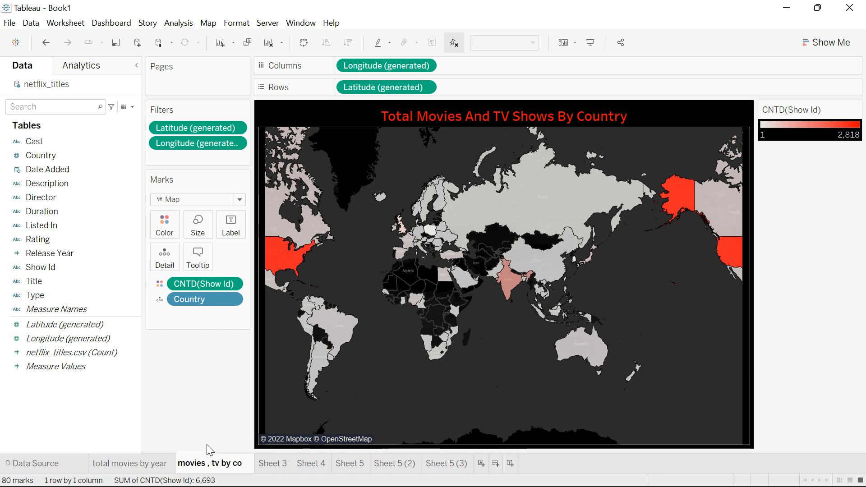
type("untry")
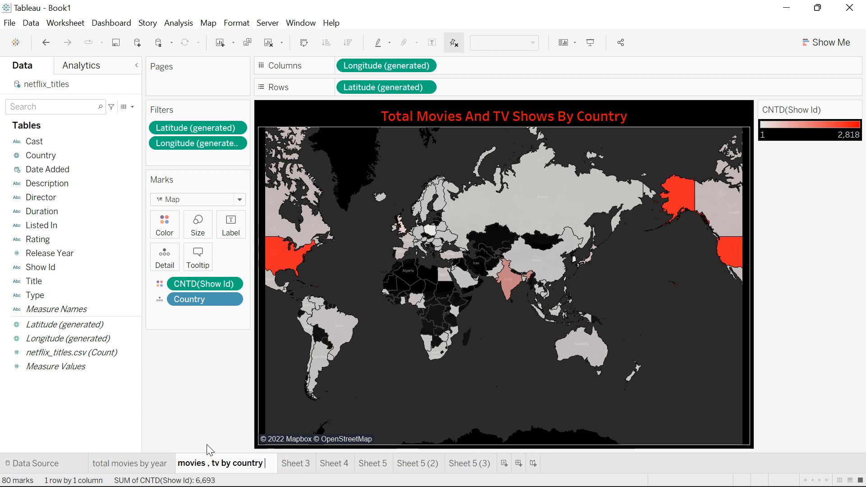
Step: Rename the Sheet 3 worksheet with the genre bar chart as "top 10"
double_click(293, 465)
type("top ")
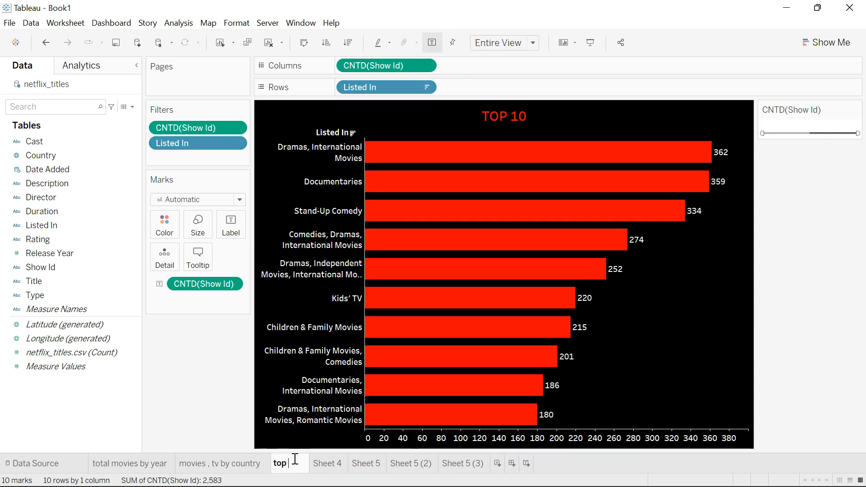
type("10")
key("alt+space")
Step: Rename the Sheet 4 worksheet with the ratings bar chart as "ratings"
left_click(316, 467)
double_click(326, 467)
type("rat")
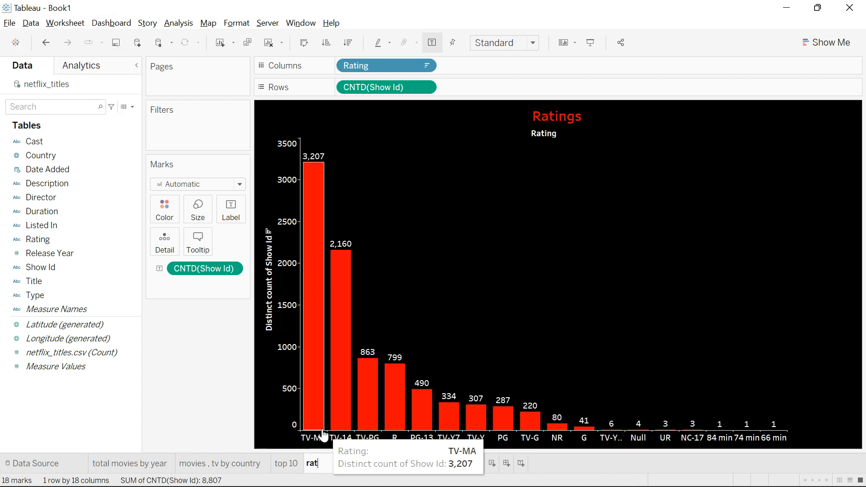
type("ings")
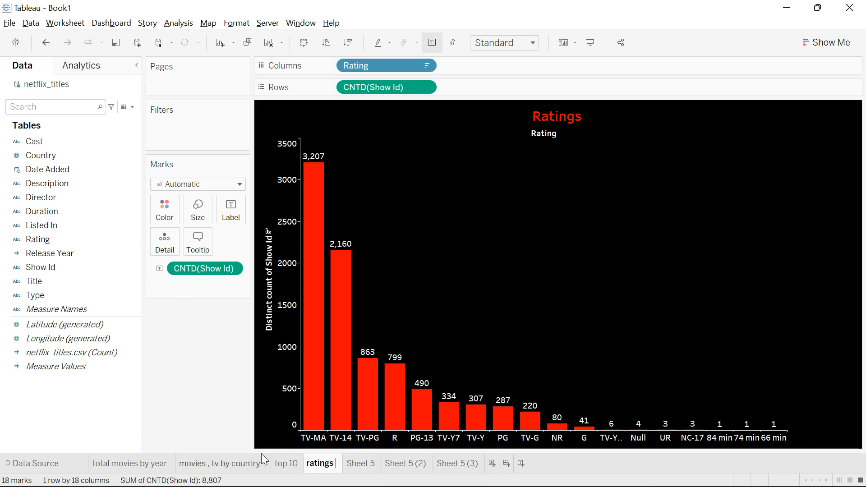
Step: Rename the Sheet 5 worksheet as "discription"
left_click(359, 466)
double_click(361, 465)
type("discription")
key("Return")
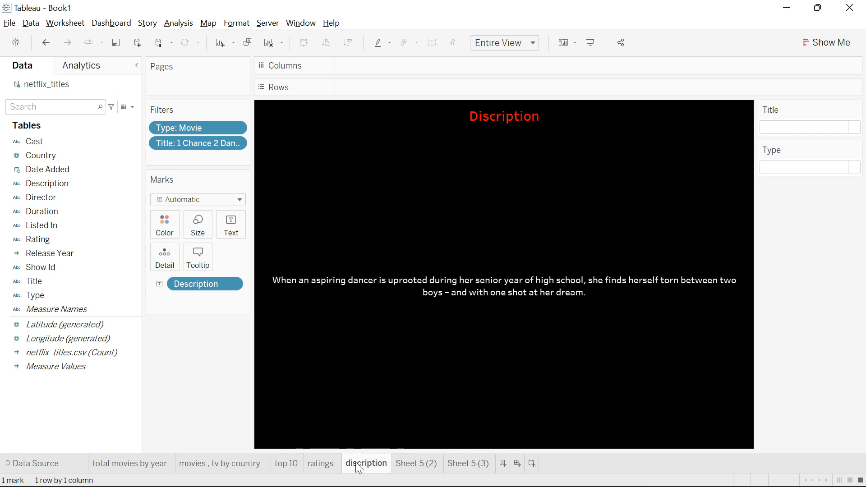
Step: Rename the Sheet 5 (2) worksheet as "relaese year"
left_click(404, 461)
double_click(413, 463)
type("rel")
type("ease year")
Step: Rename the Sheet 5 (3) worksheet as "duration"
double_click(479, 463)
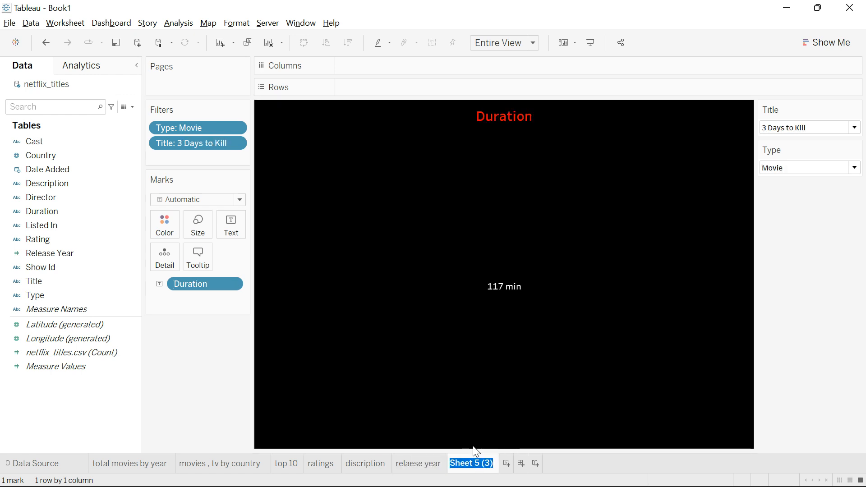
type("duratio")
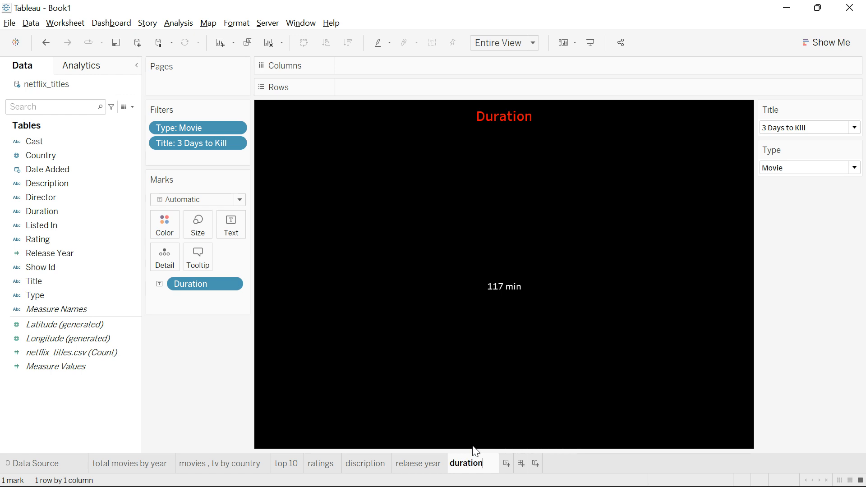
type("n")
key("Return")
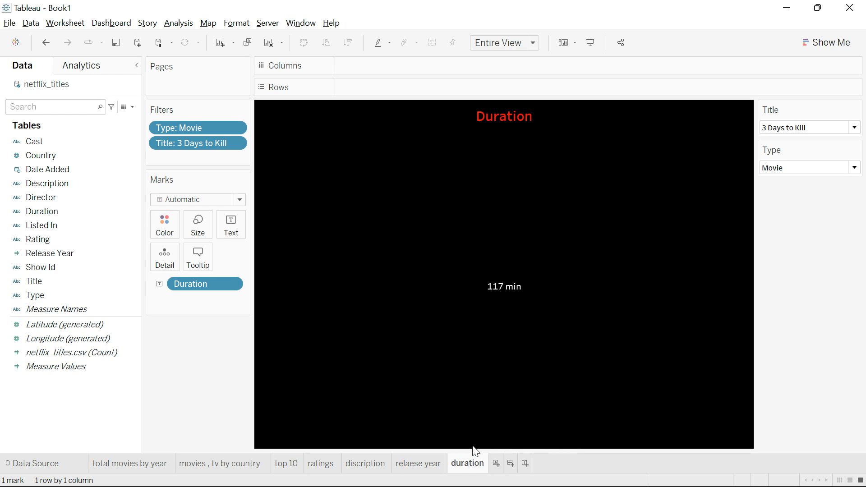
Step: Review the finished ratings, country map, yearly totals and top 10 worksheets
left_click(320, 467)
left_click(215, 467)
left_click(138, 462)
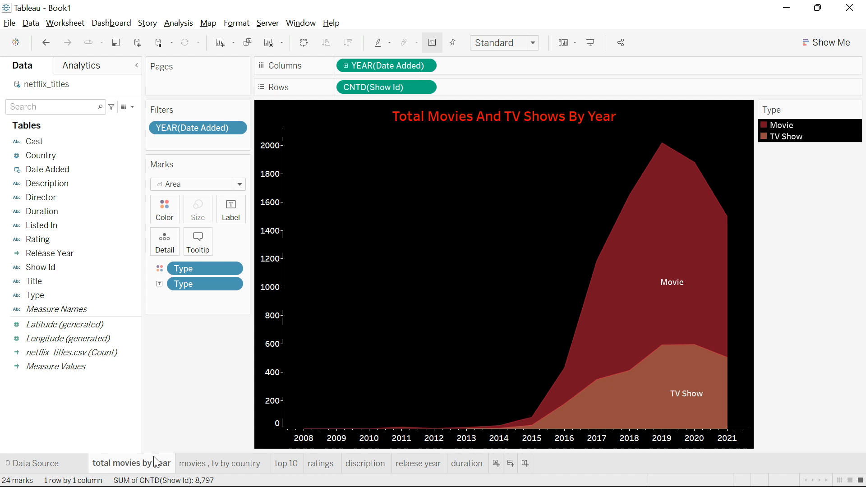
left_click(206, 461)
left_click(279, 465)
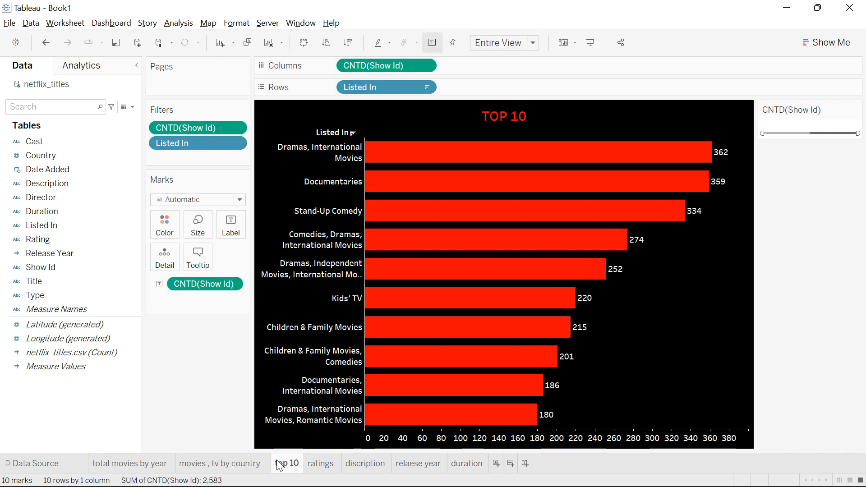
mouse_move(278, 464)
mouse_move(419, 472)
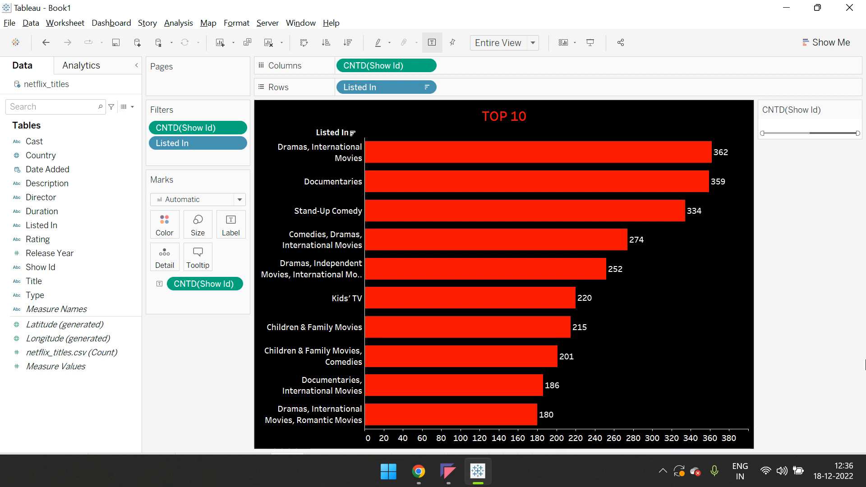
mouse_move(429, 365)
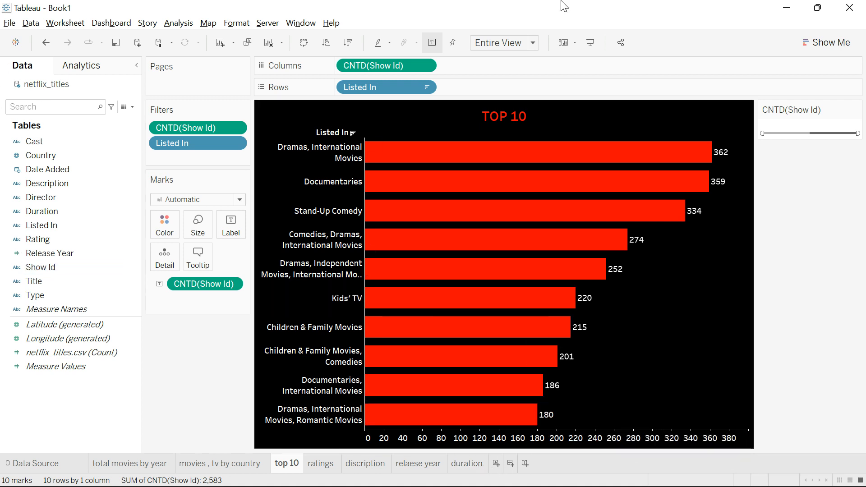
Step: Create a new dashboard and place it after the duration worksheet at the end of the workbook
left_click(112, 22)
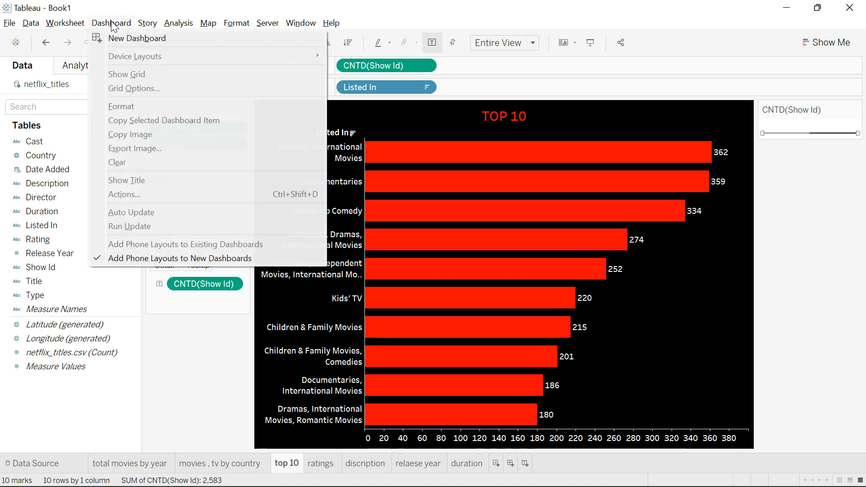
left_click(125, 37)
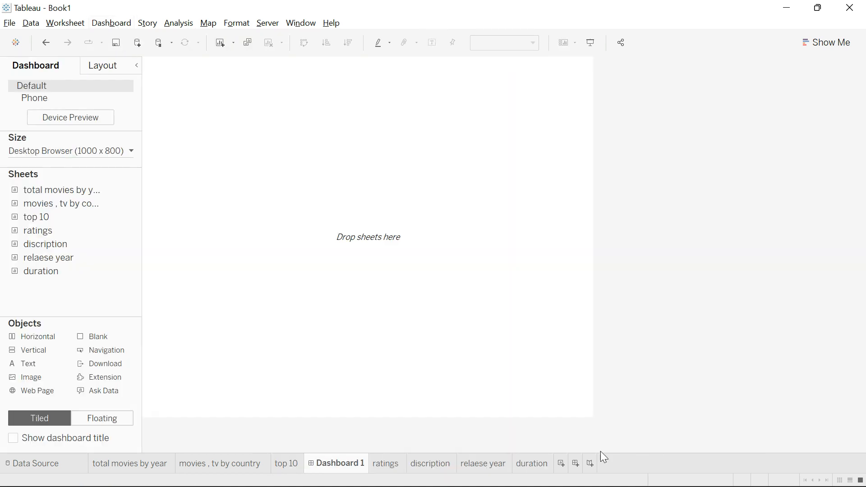
mouse_move(340, 466)
left_mouse_down()
mouse_move(559, 464)
mouse_move(572, 484)
mouse_move(600, 362)
mouse_move(590, 427)
left_mouse_up()
mouse_move(340, 466)
left_mouse_down()
mouse_move(425, 447)
mouse_move(610, 464)
mouse_move(542, 461)
left_mouse_up()
left_click(472, 465)
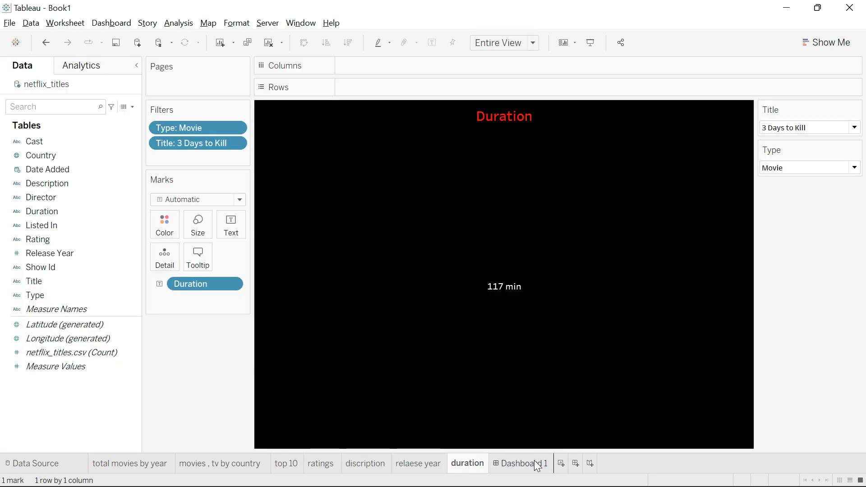
left_click(540, 464)
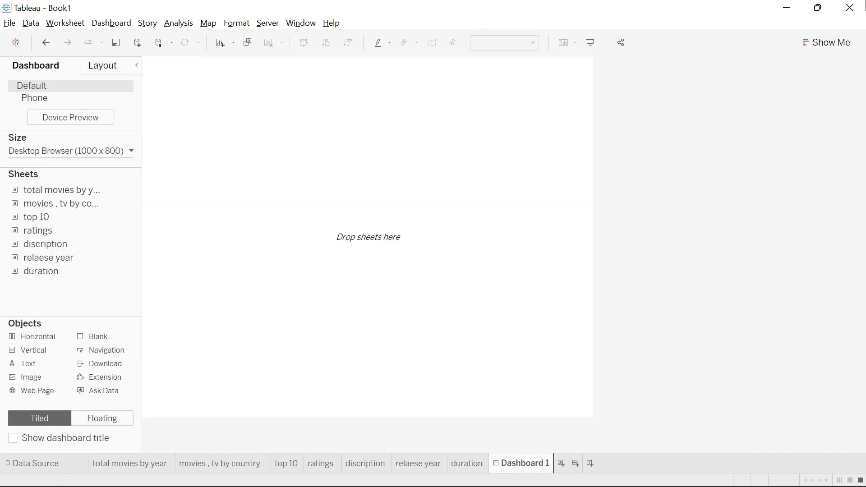
Step: Set the dashboard to a custom fixed size of 1600 px wide by 1000 px high
left_click(124, 153)
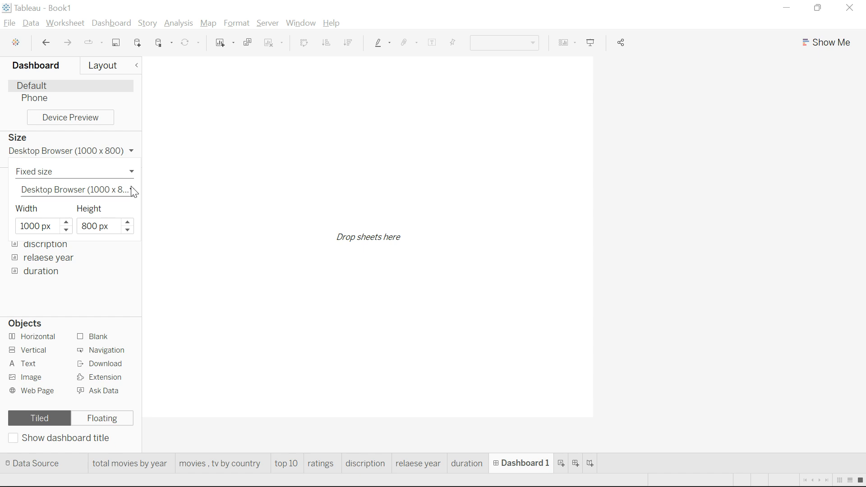
left_click(68, 224)
left_click(68, 225)
left_click(68, 224)
left_click(68, 224)
left_click(68, 224)
left_click(68, 224)
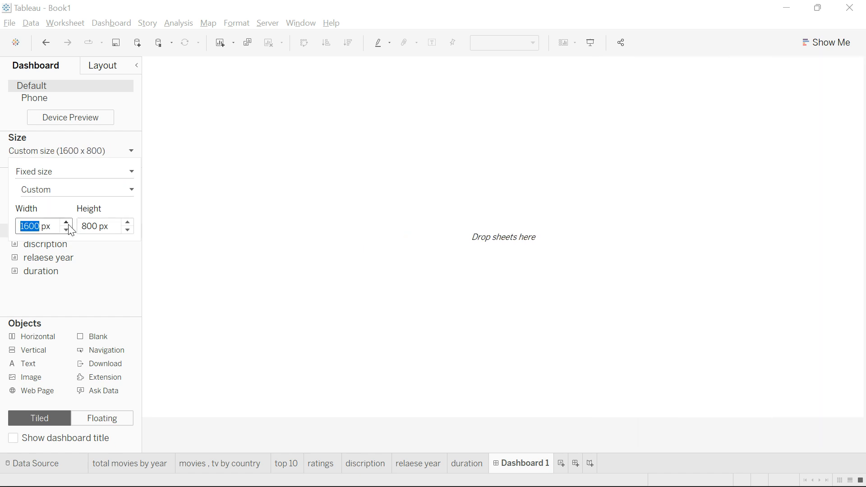
left_click(130, 224)
left_click(131, 224)
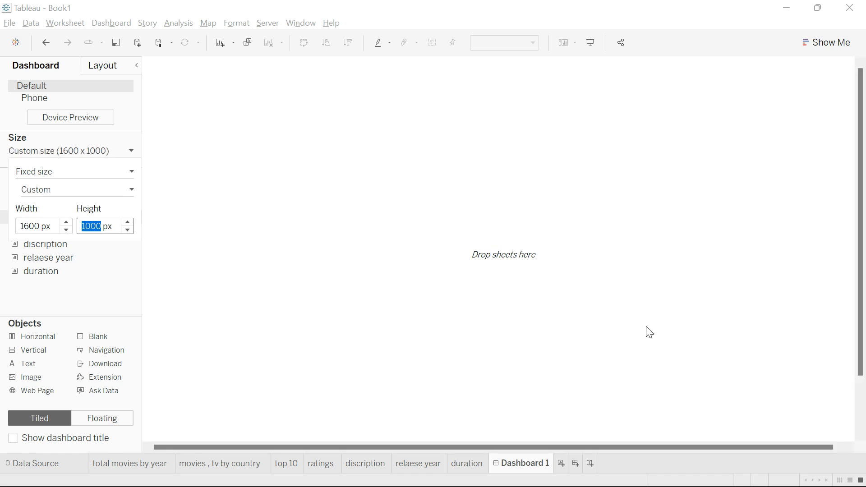
scroll(655, 330, "down", 2)
scroll(682, 377, "up", 1)
left_click(265, 157)
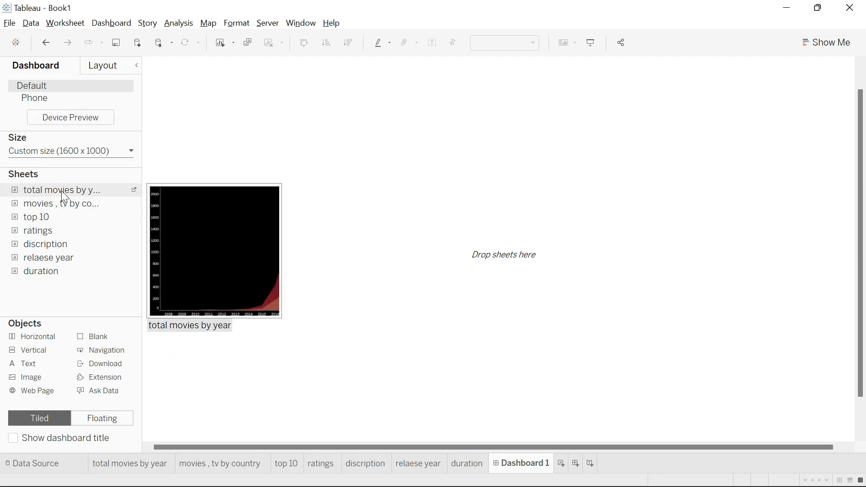
Step: Add the "movies , tv by country" map sheet to the empty dashboard
left_click_drag(63, 204, 254, 196)
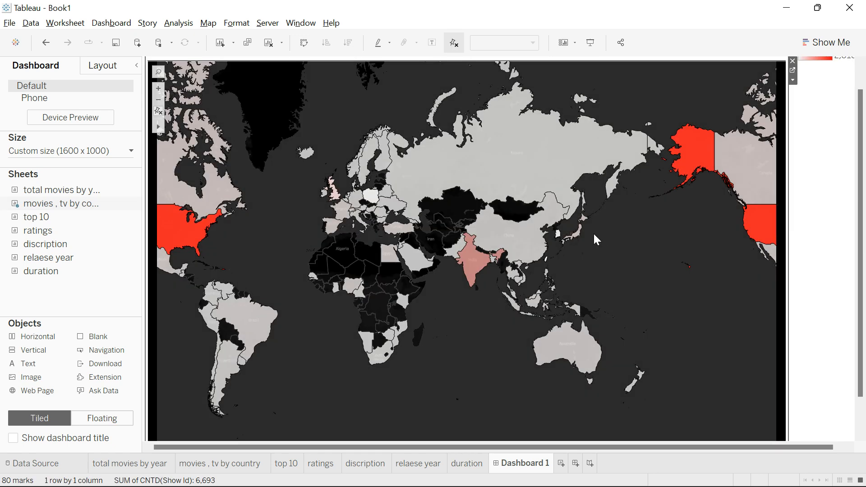
scroll(376, 193, "up", 2)
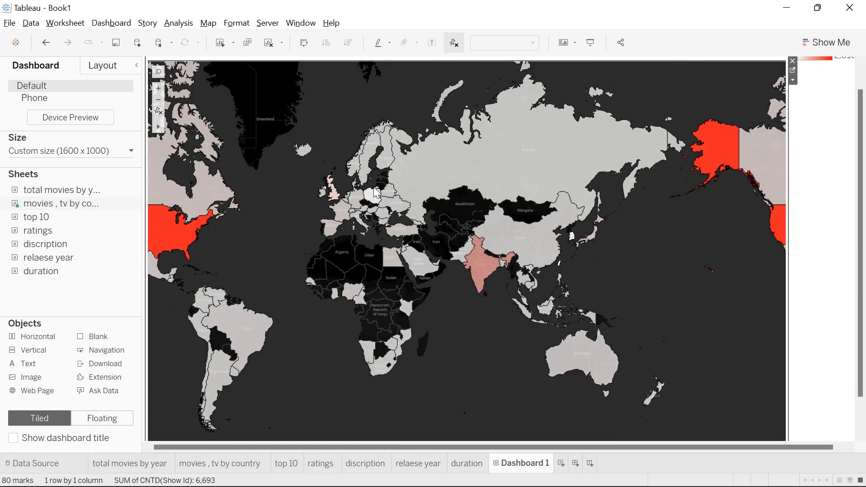
scroll(377, 193, "down", 1)
left_click_drag(861, 121, 862, 97)
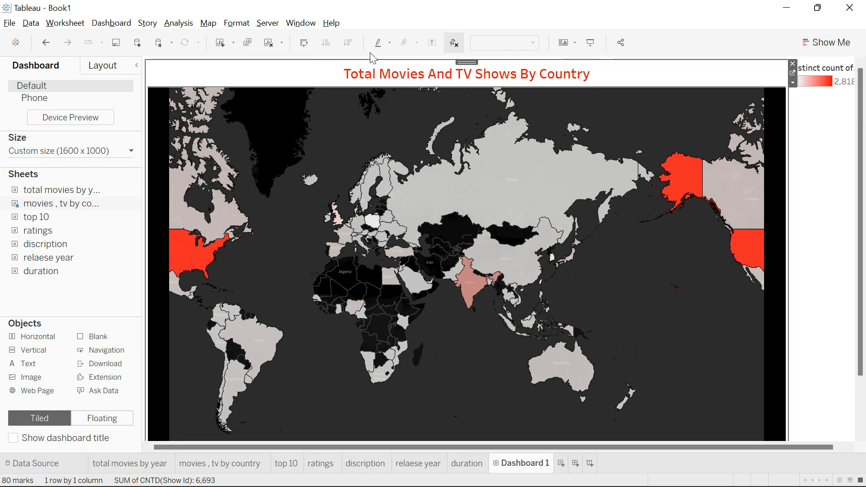
Step: Format the dashboard with black default shading
left_click(110, 23)
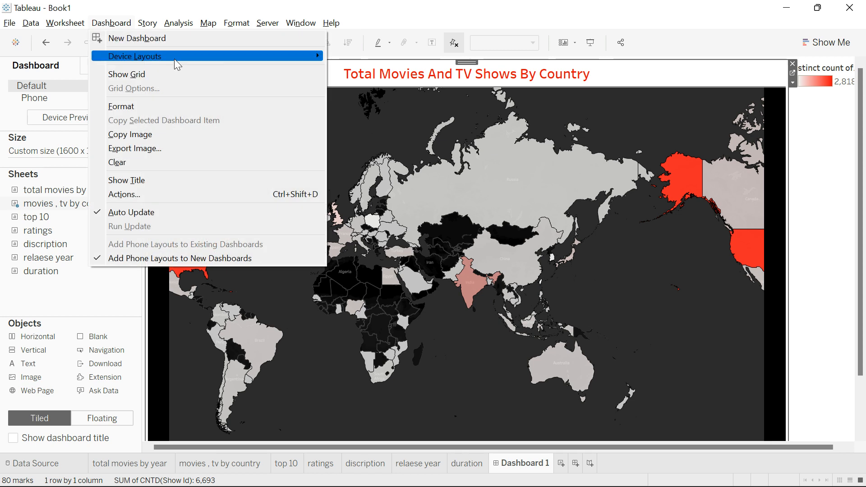
left_click(174, 106)
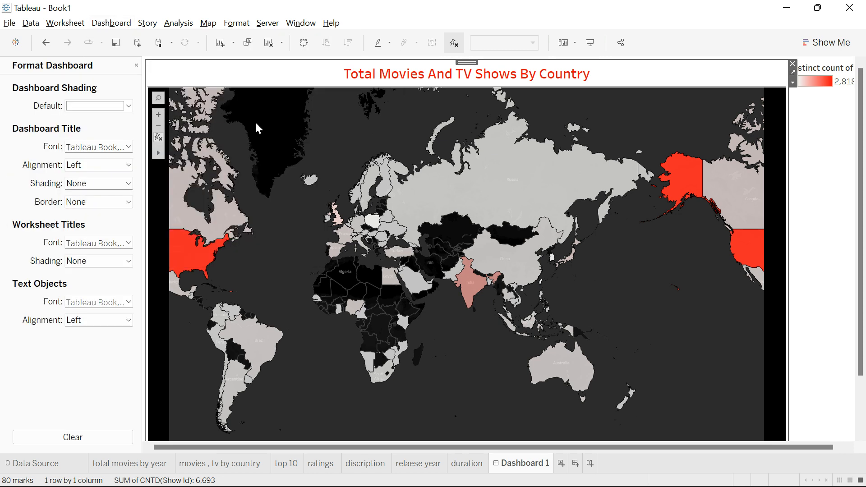
left_click(112, 148)
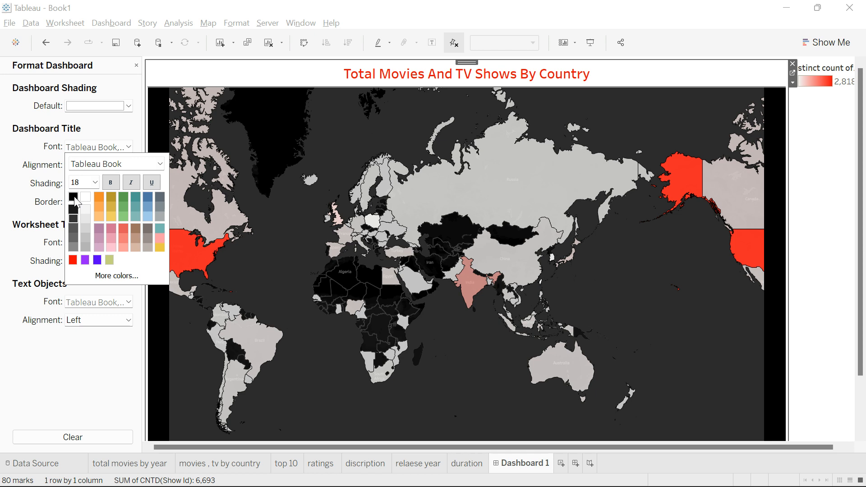
left_click(84, 114)
left_click(97, 105)
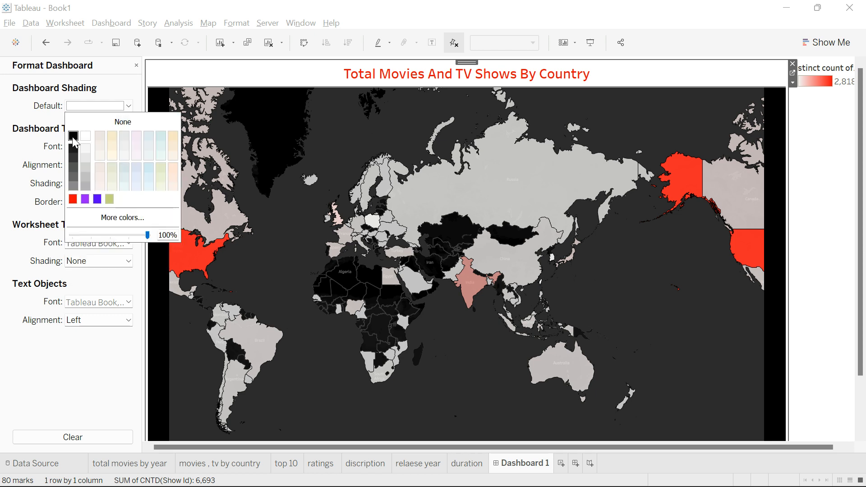
left_click(73, 136)
left_click(841, 153)
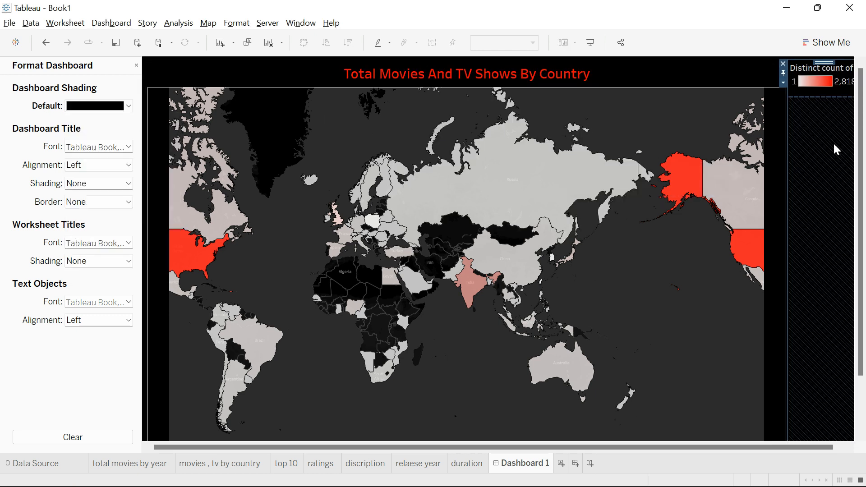
right_click(814, 77)
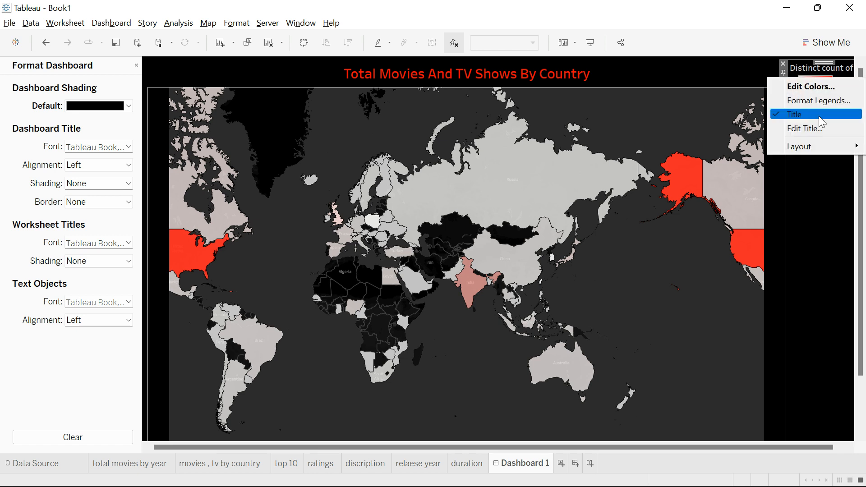
left_click(828, 215)
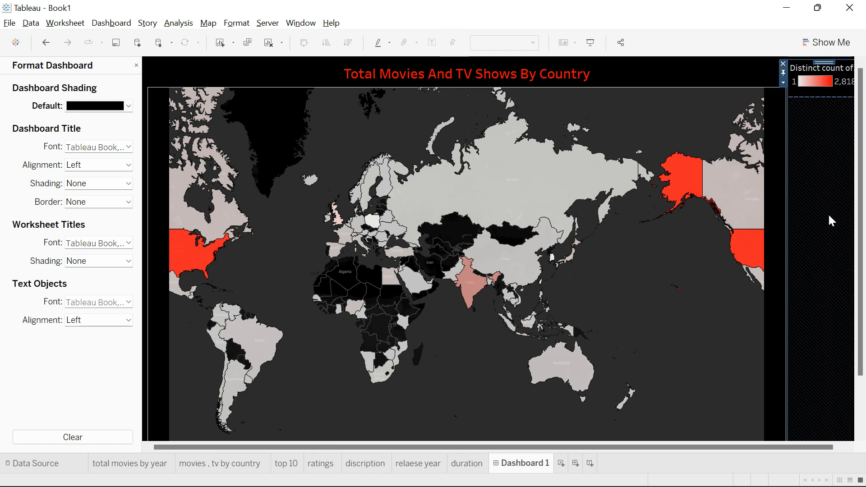
left_click_drag(825, 66, 832, 131)
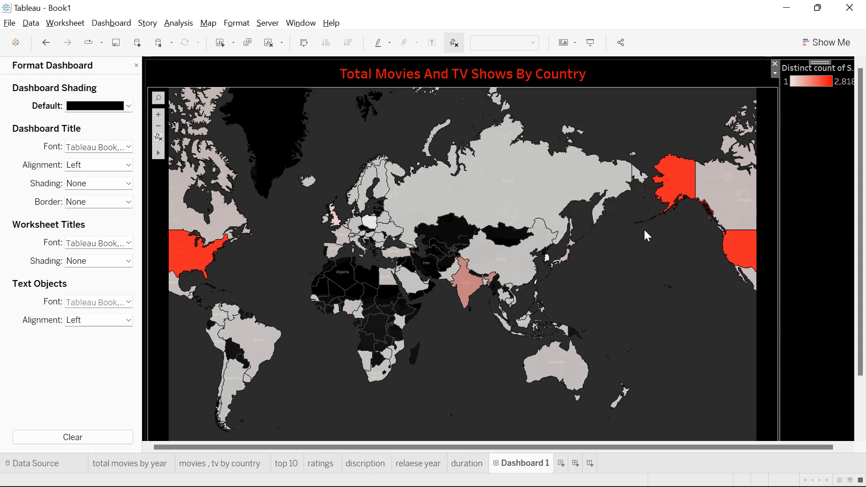
key("ctrl+z")
Step: Close the dashboard formatting and add the ratings sheet to the right of the country map
scroll(592, 305, "down", 2)
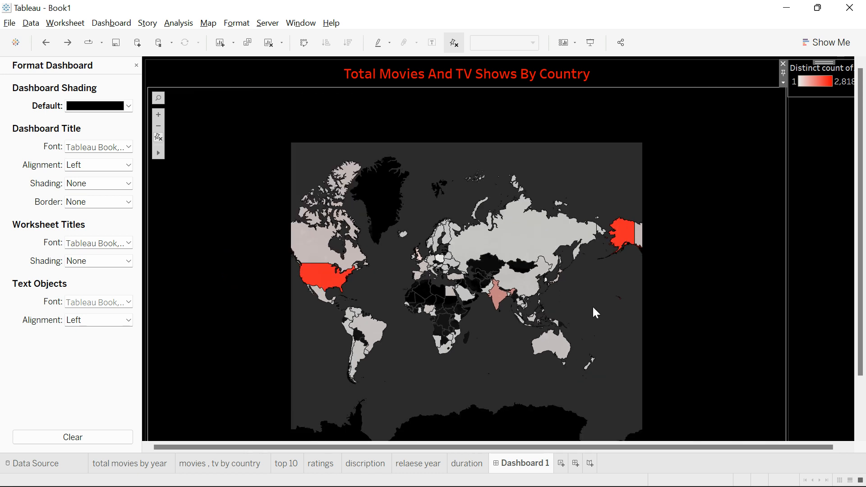
scroll(593, 305, "up", 3)
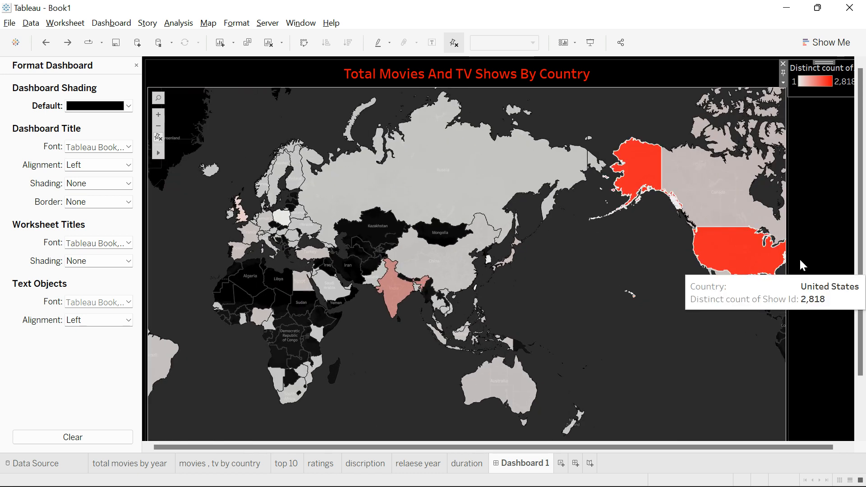
mouse_move(406, 290)
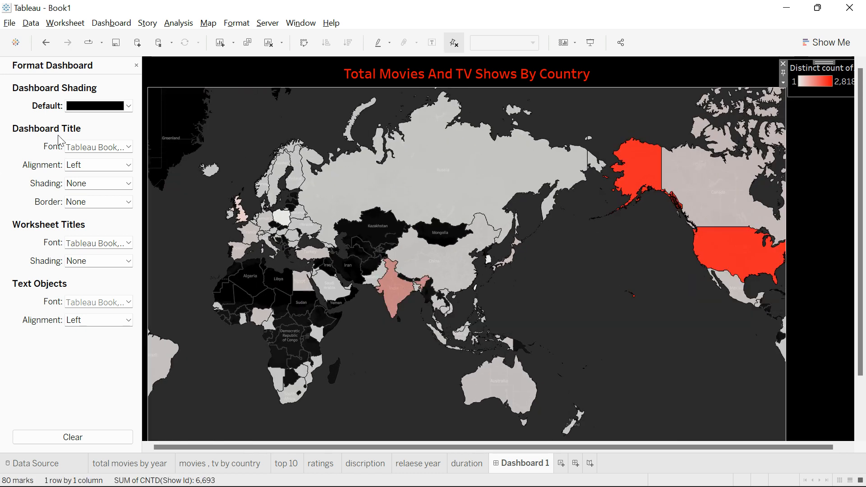
left_click(136, 66)
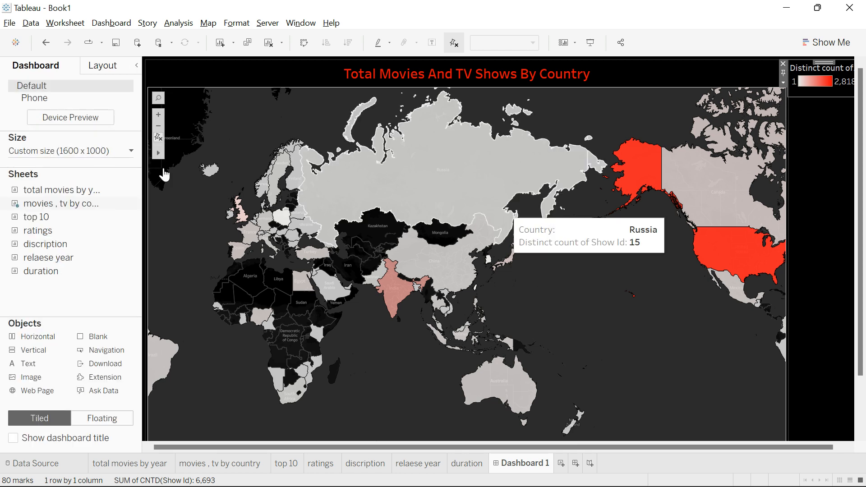
mouse_move(36, 208)
mouse_move(58, 193)
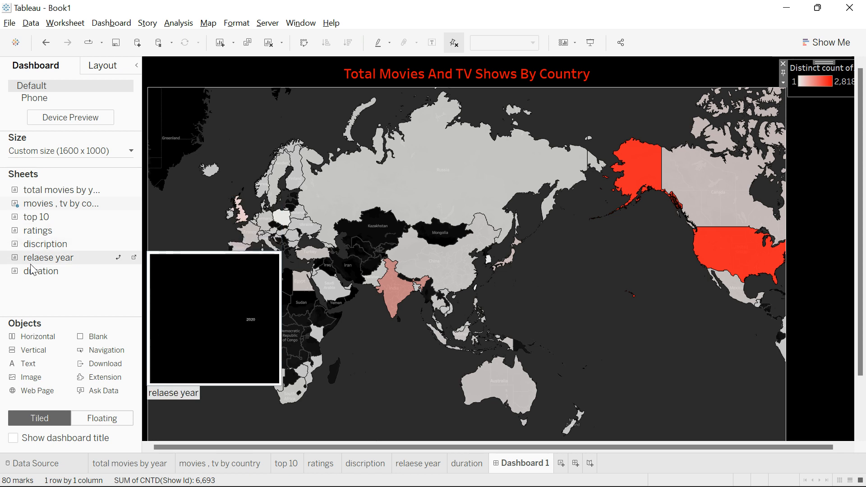
left_click_drag(34, 231, 563, 268)
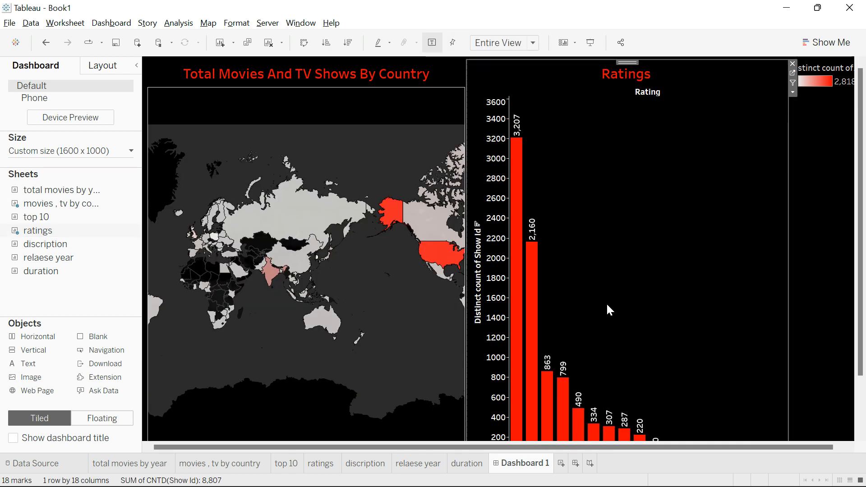
Step: Add the "top 10" sheet below the country map and lower the divider between them to enlarge the map
scroll(649, 285, "down", 3)
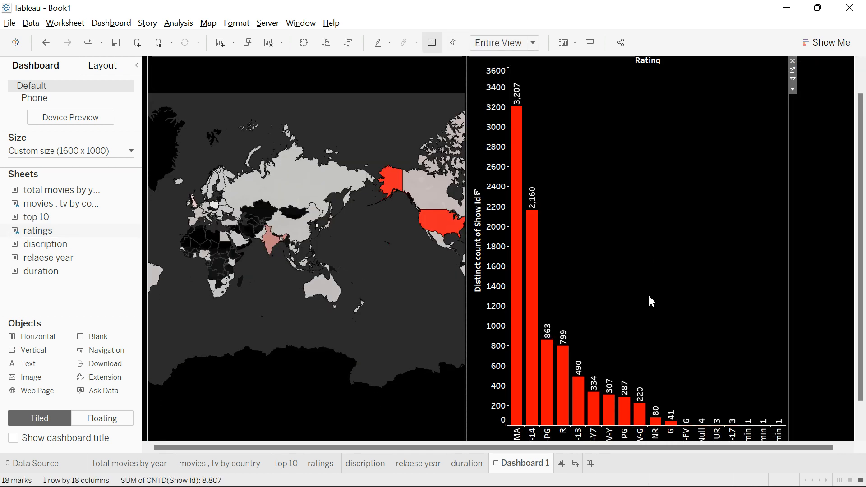
scroll(648, 295, "down", 2)
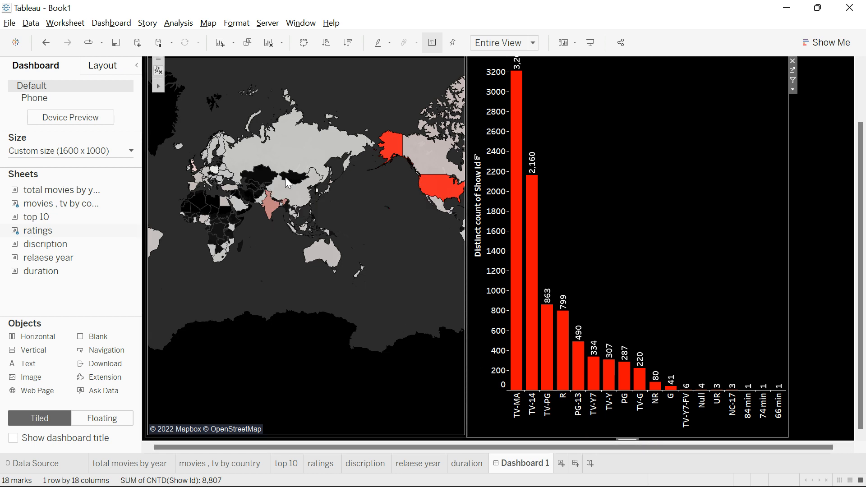
left_click_drag(56, 228, 303, 386)
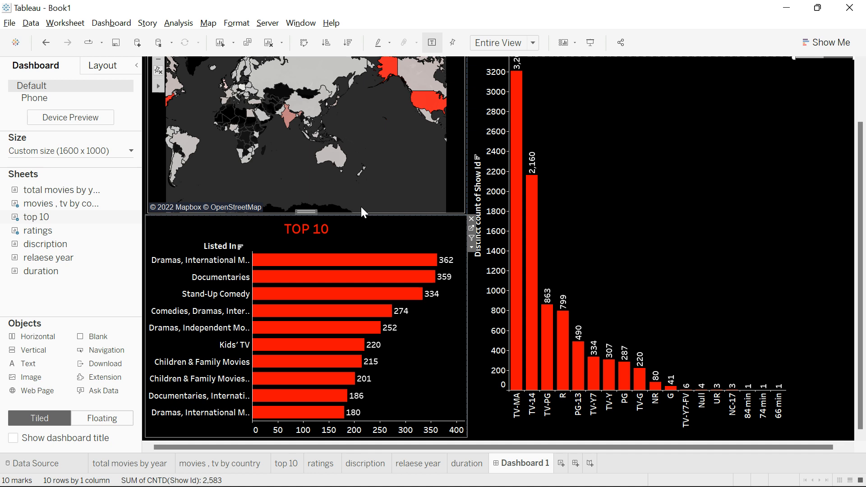
left_click_drag(357, 216, 360, 244)
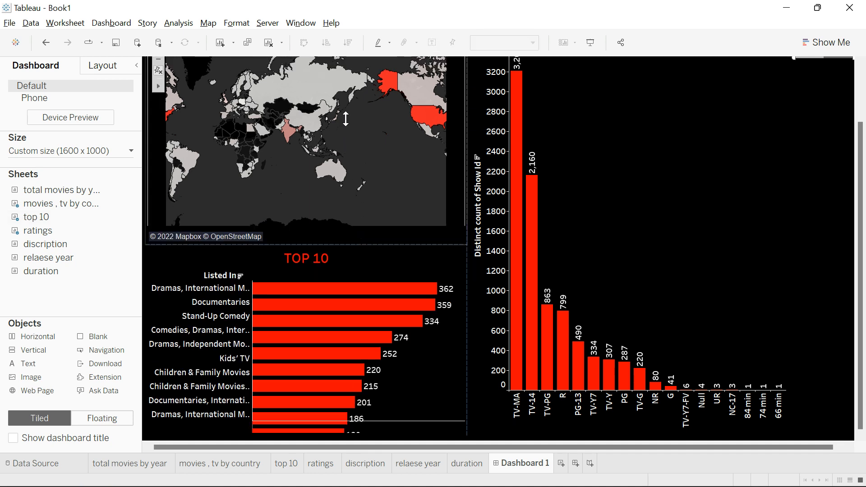
Step: Reduce the dashboard's fixed height to 800 px
left_click_drag(860, 140, 863, 81)
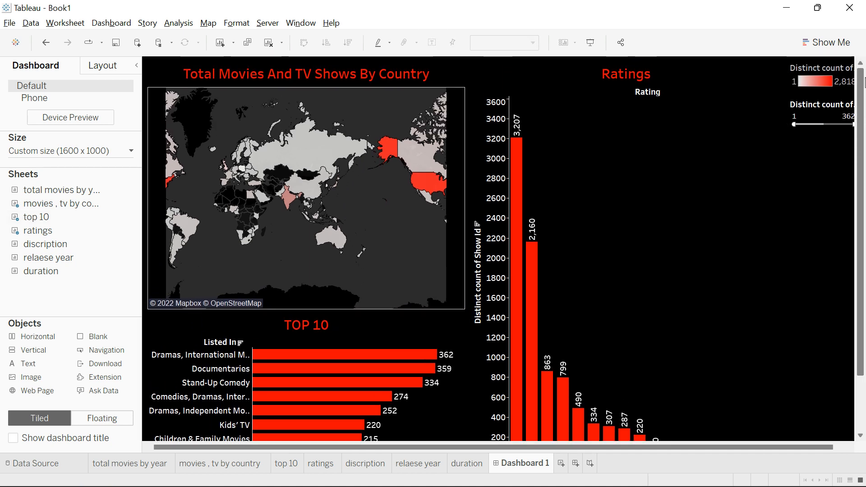
left_click(106, 154)
left_click(128, 230)
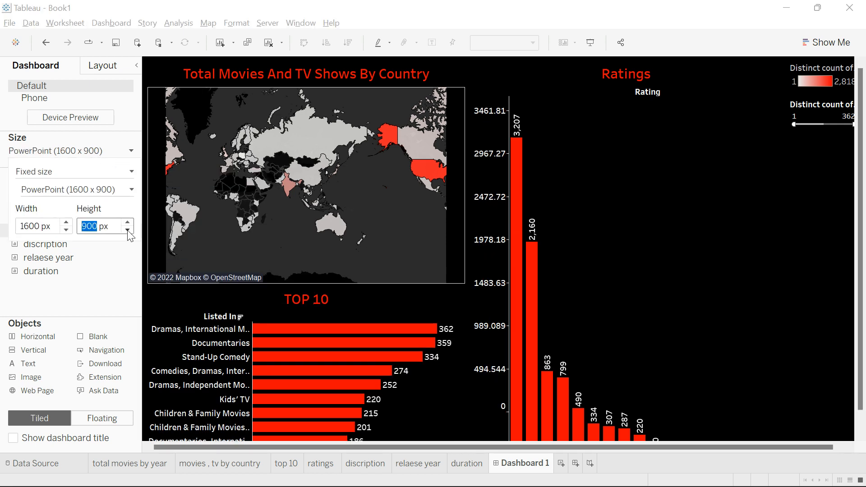
left_click(128, 231)
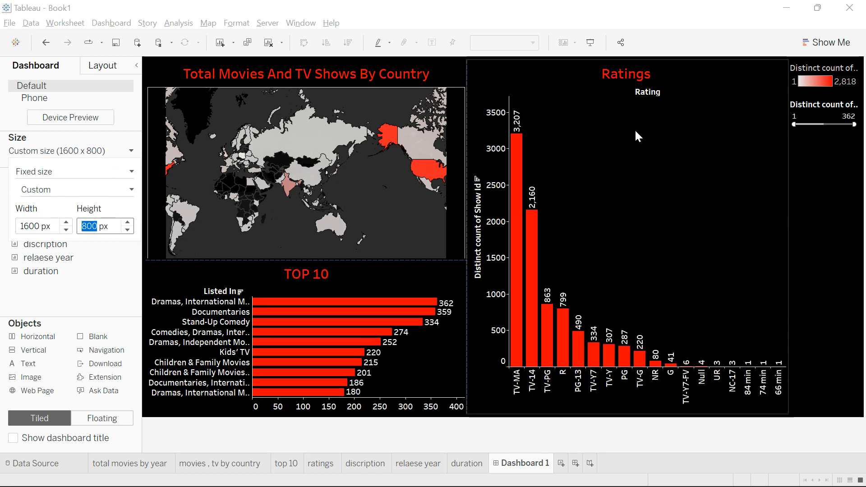
Step: Remove the distinct count range filter and the map's color legend from the dashboard
left_click(842, 108)
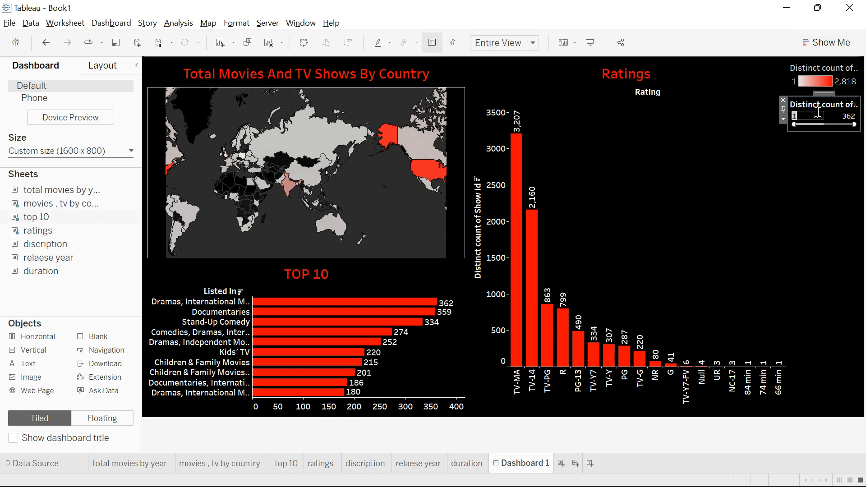
left_click(784, 120)
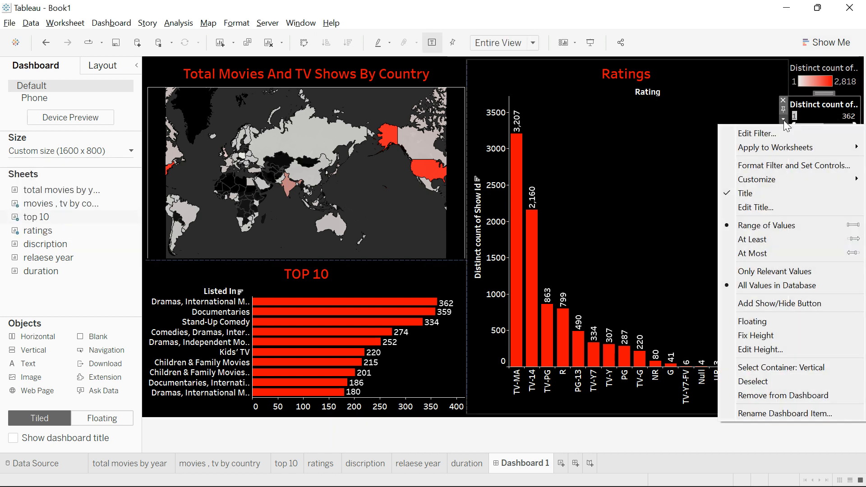
left_click(781, 396)
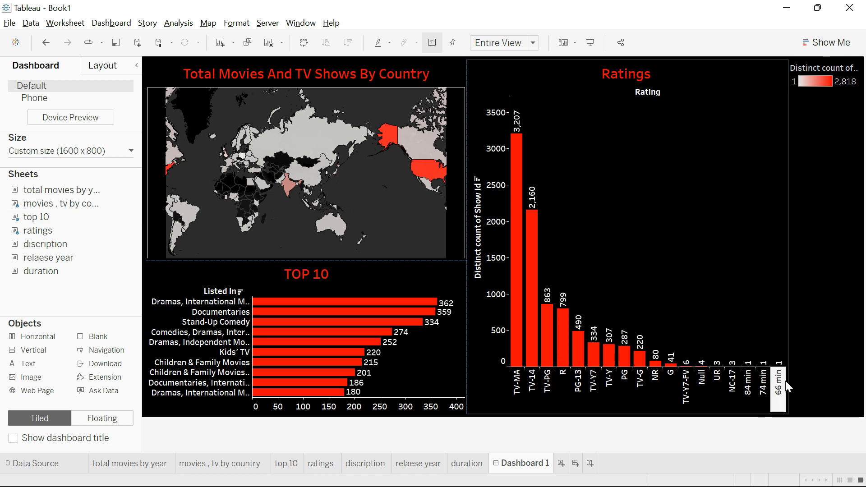
left_click(803, 83)
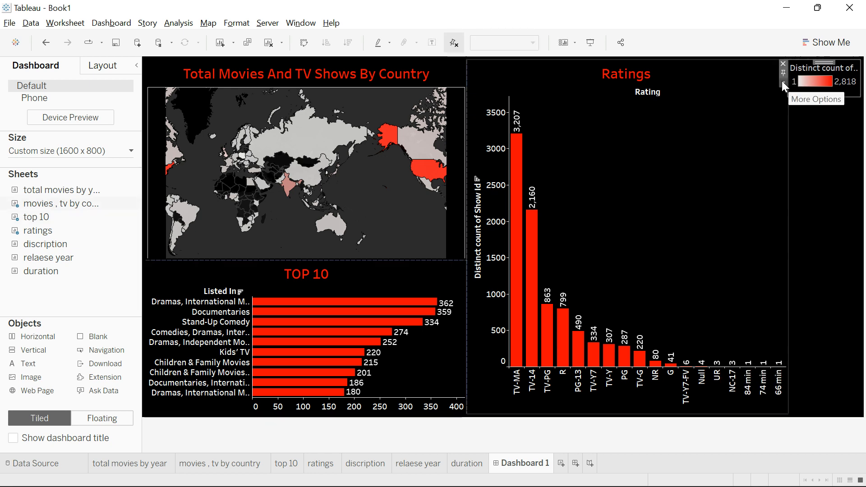
left_click(783, 83)
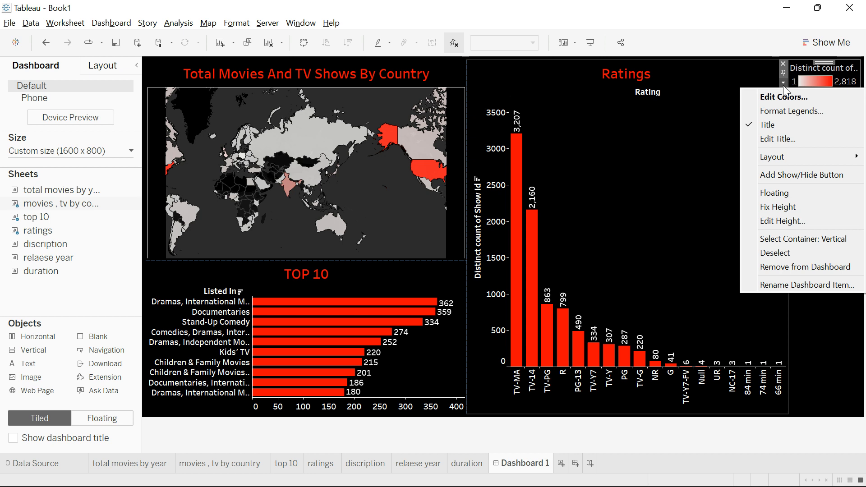
left_click(787, 269)
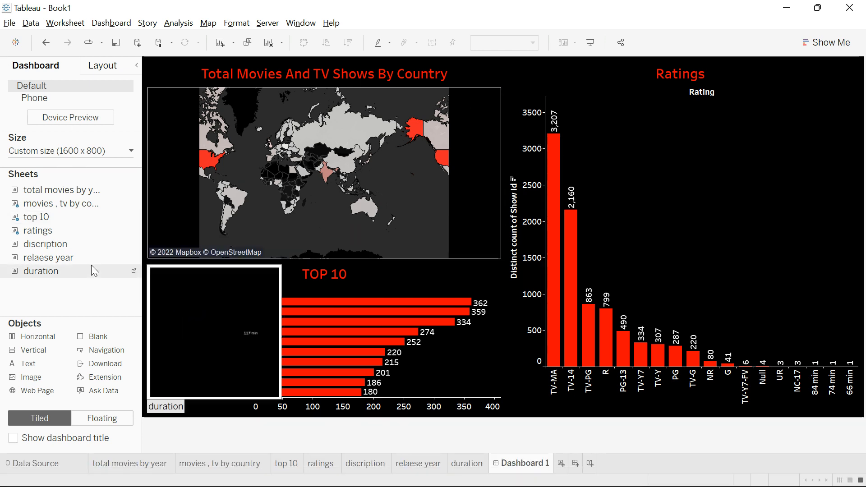
Step: Add the total movies by year sheet below the Ratings chart and narrow the Type legend column to widen the charts
left_click(59, 204)
left_click_drag(59, 195, 614, 355)
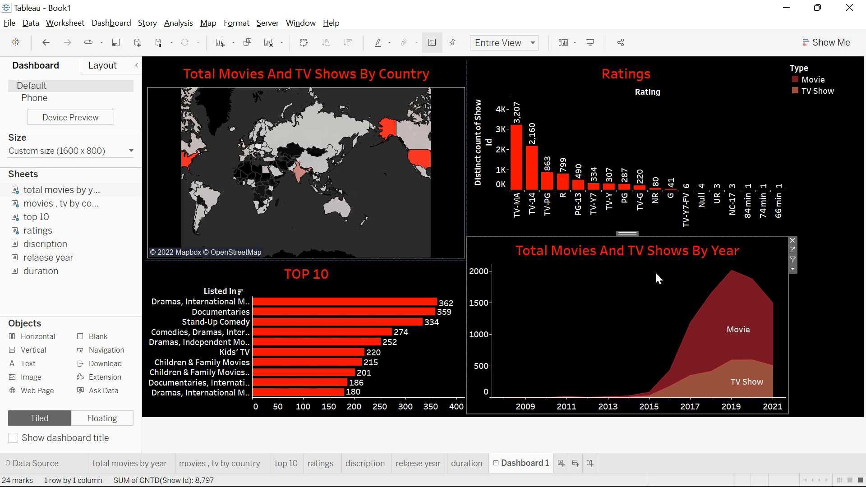
left_click(824, 344)
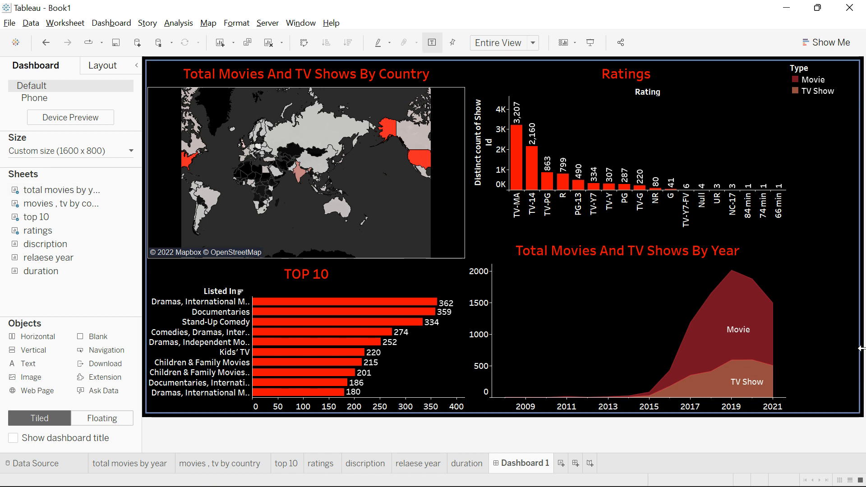
left_click_drag(864, 348, 865, 348)
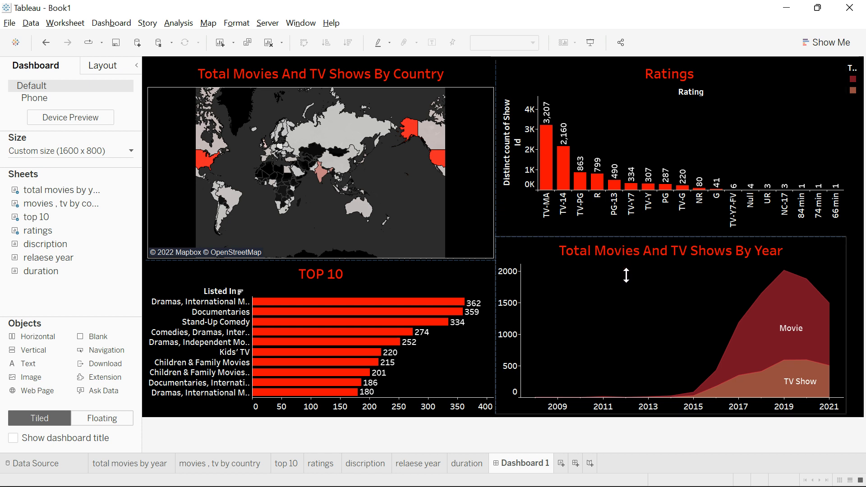
Step: Raise the divider between the country map and the TOP 10 chart to line up with the charts beside them
left_click(477, 249)
left_click_drag(451, 259, 478, 236)
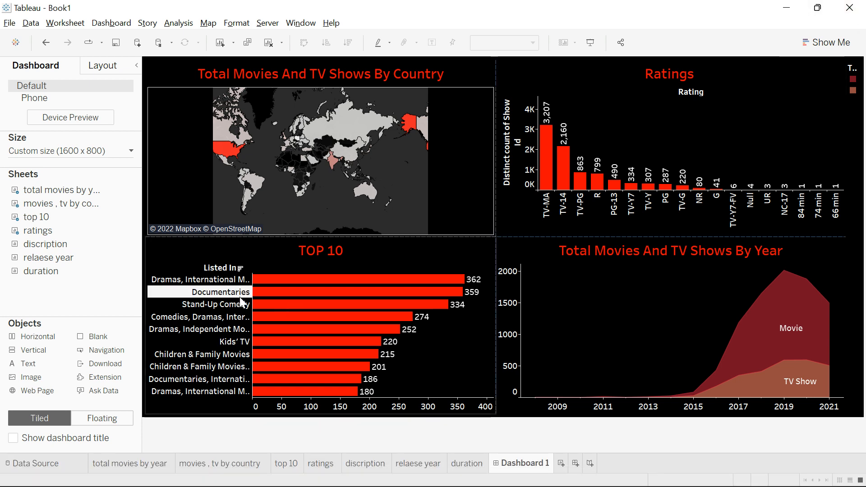
mouse_move(376, 280)
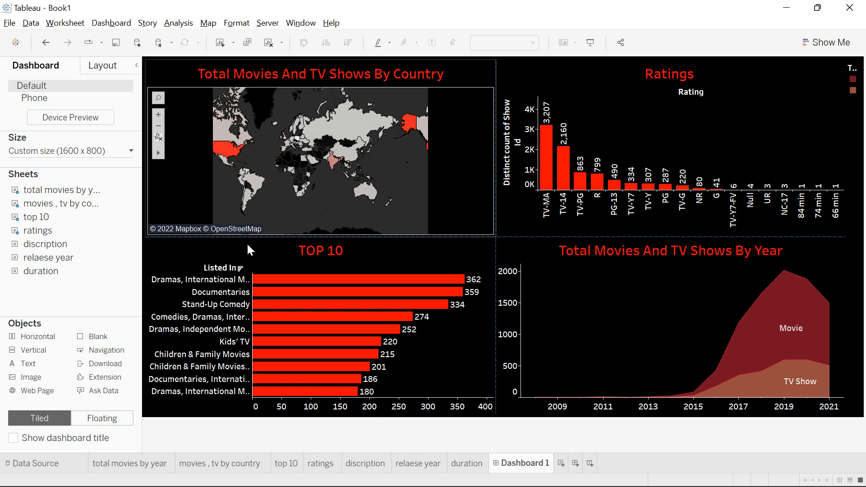
Step: Try placing the "discription" sheet above the Ratings chart and remove it from the dashboard again
right_click(52, 248)
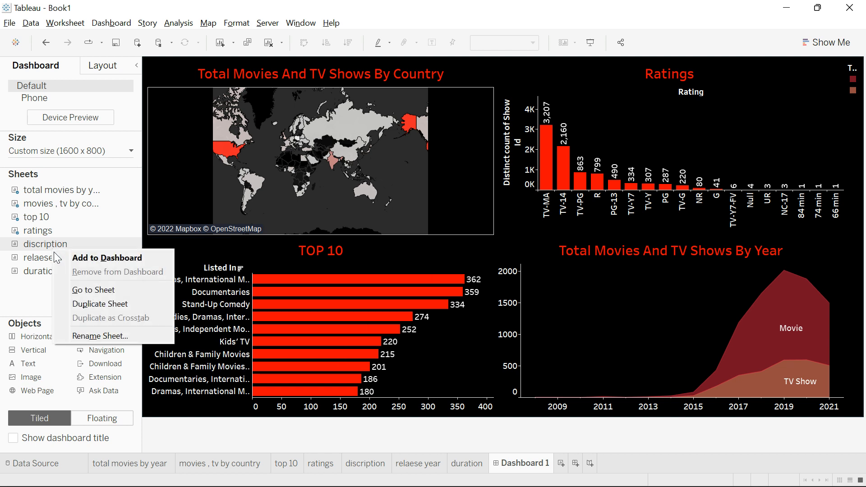
left_click(41, 300)
left_click_drag(45, 244, 697, 91)
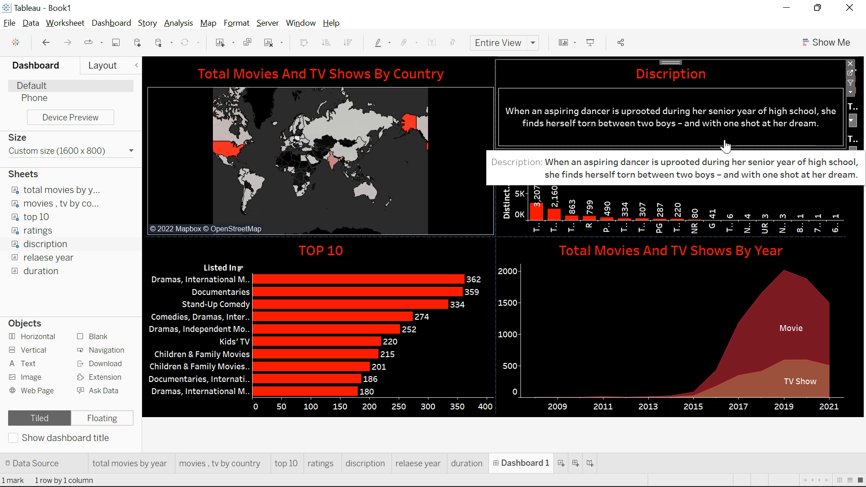
left_click(851, 64)
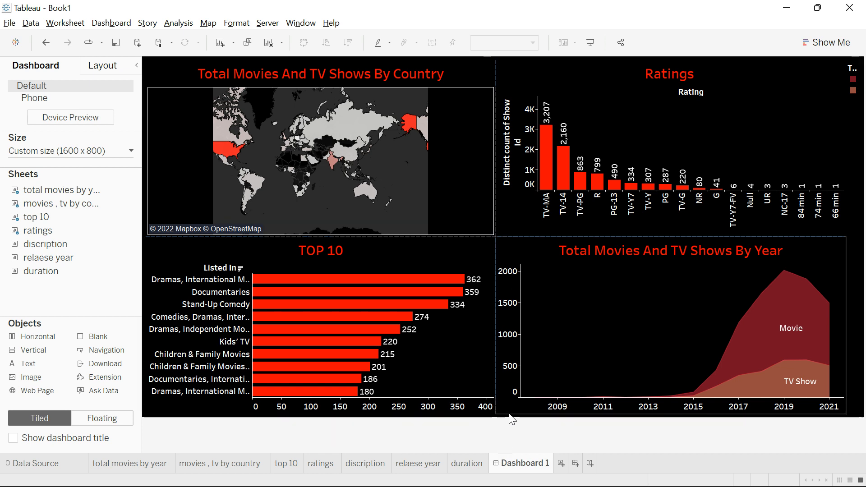
Step: View the finished dashboard in presentation mode, switch to the duration sheet and leave the presentation
mouse_move(335, 345)
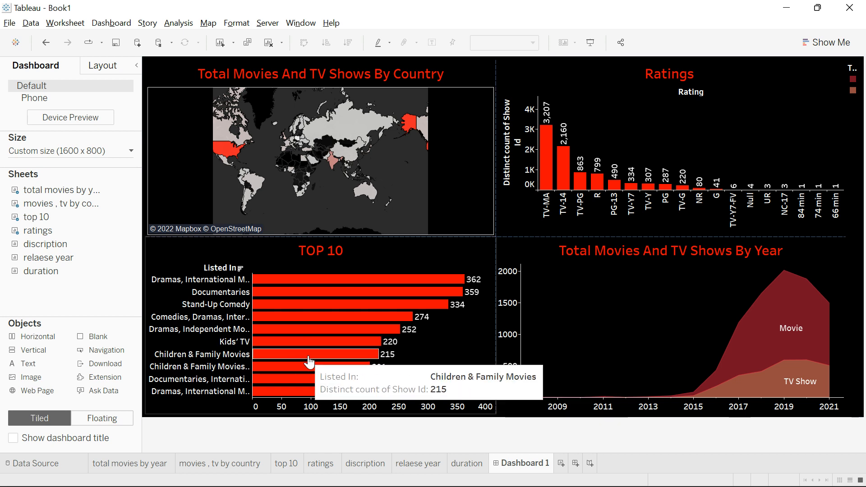
mouse_move(228, 154)
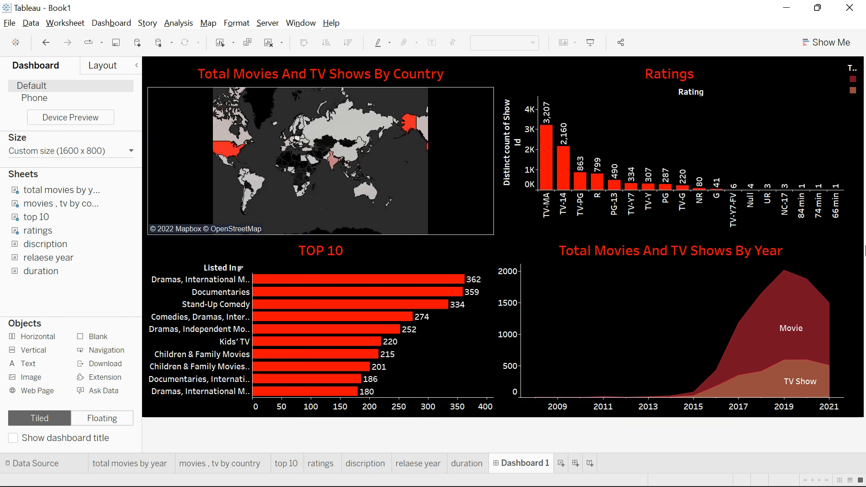
left_click(590, 42)
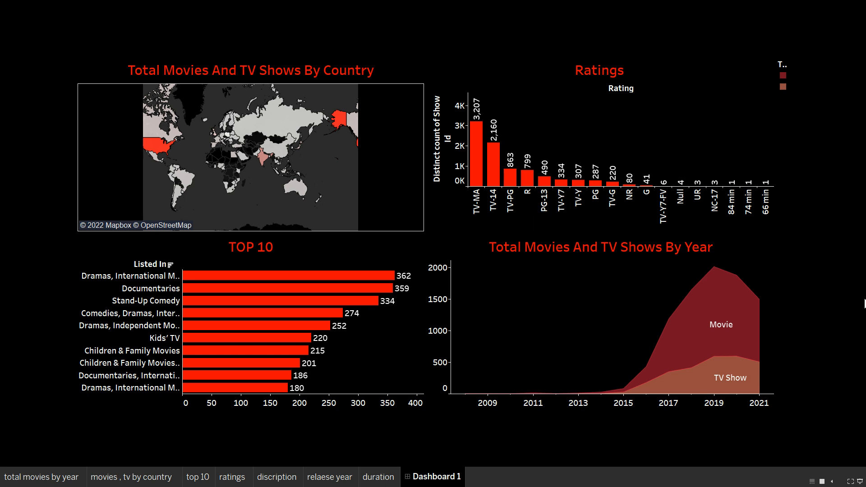
left_click(371, 476)
key("Escape")
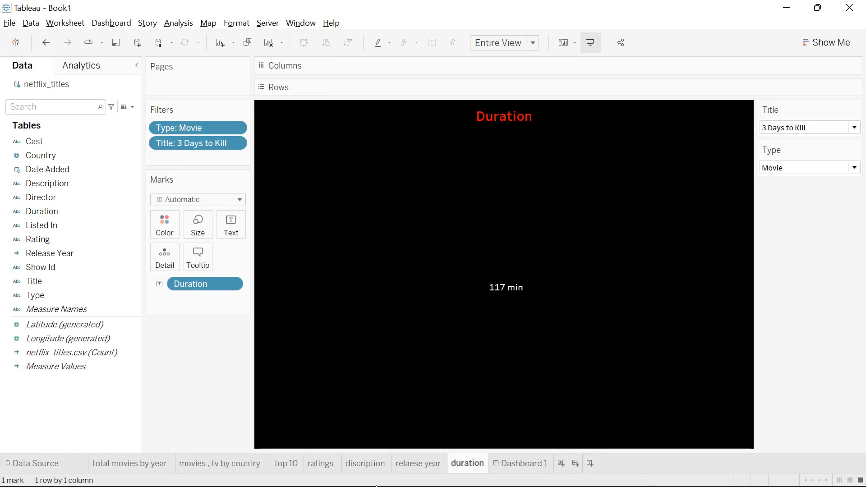
mouse_move(412, 485)
left_click(448, 476)
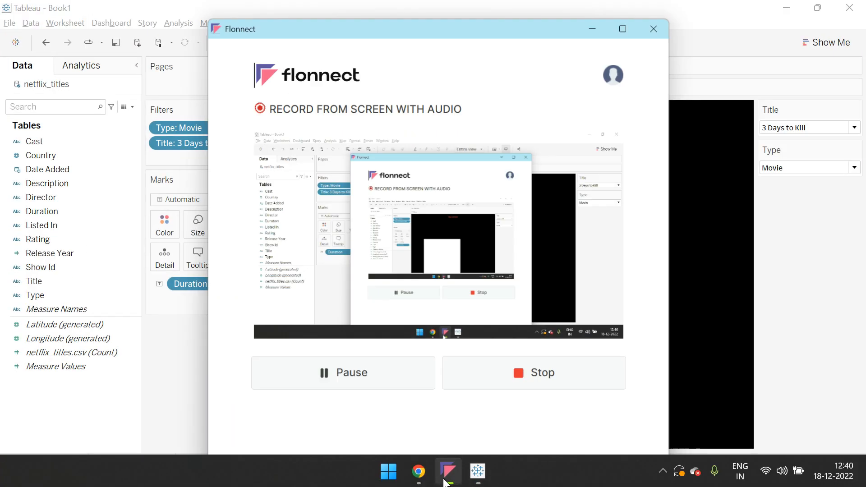